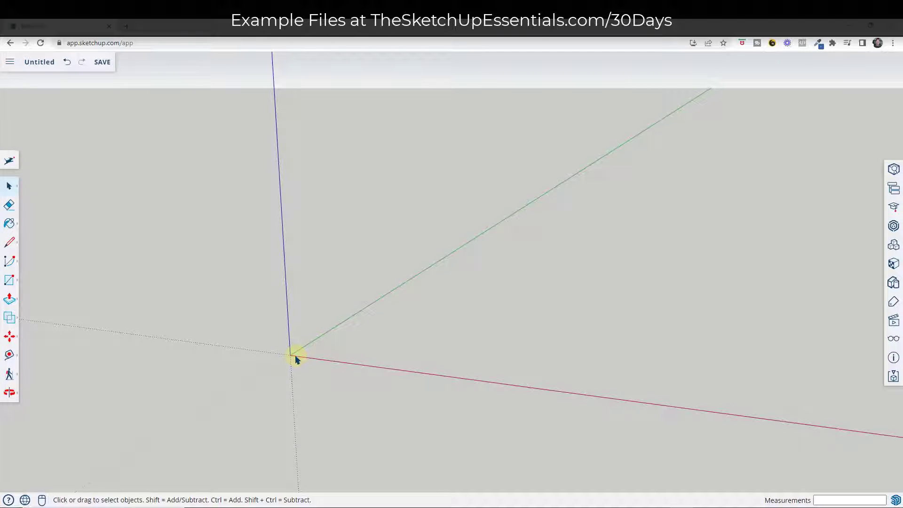
- Switch to the Circle tool (C) to draw a 12-sided circle
{"action": "key", "text": "c"}
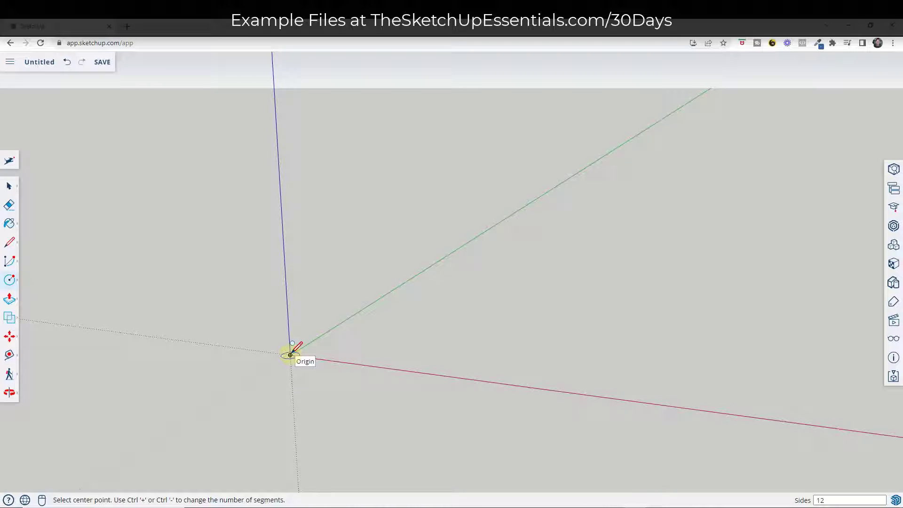
- Draw a 12-sided circle of 10' radius centred at the origin
{"action": "left_click", "coordinate": [290, 355]}
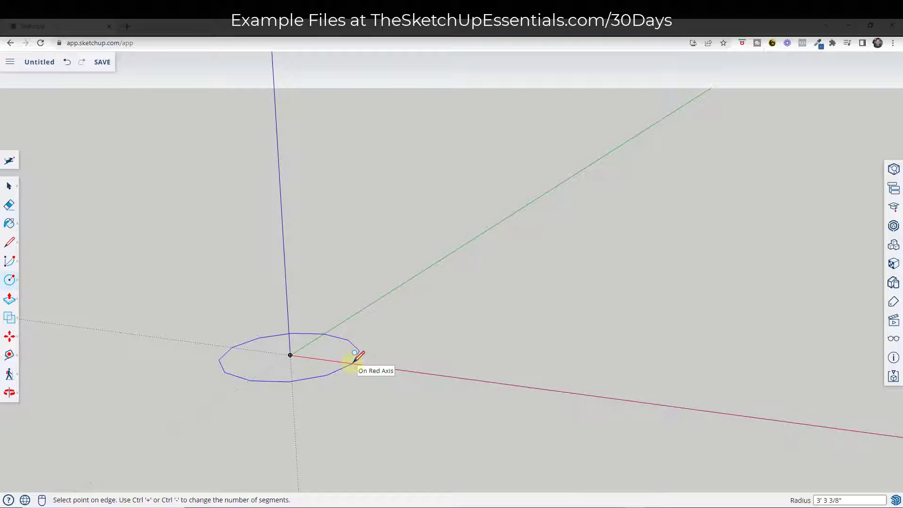
{"action": "type", "text": "10'"}
{"action": "key", "text": "Return"}
{"action": "key", "text": "space"}
- Push/Pull the circle face up into a tall column
{"action": "scroll", "coordinate": [376, 348], "scroll_direction": "down", "scroll_amount": 6}
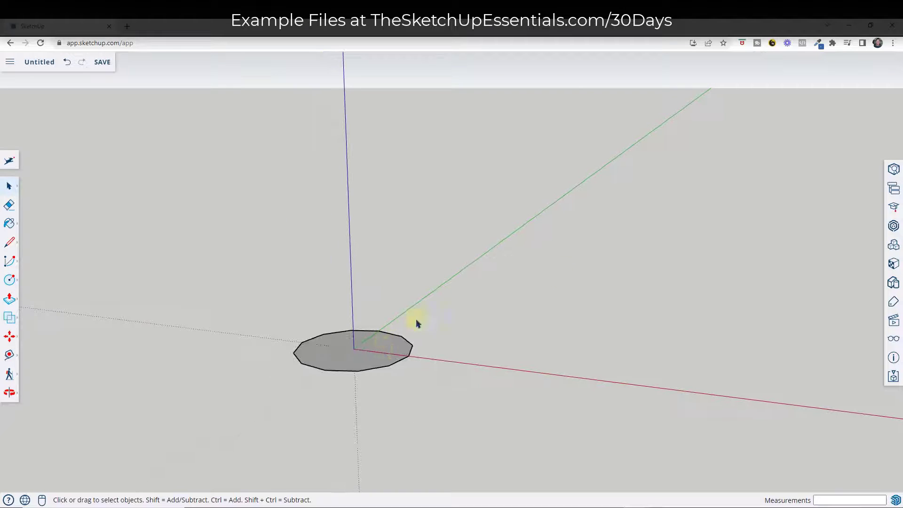
{"action": "key", "text": "p"}
{"action": "left_click", "coordinate": [354, 349]}
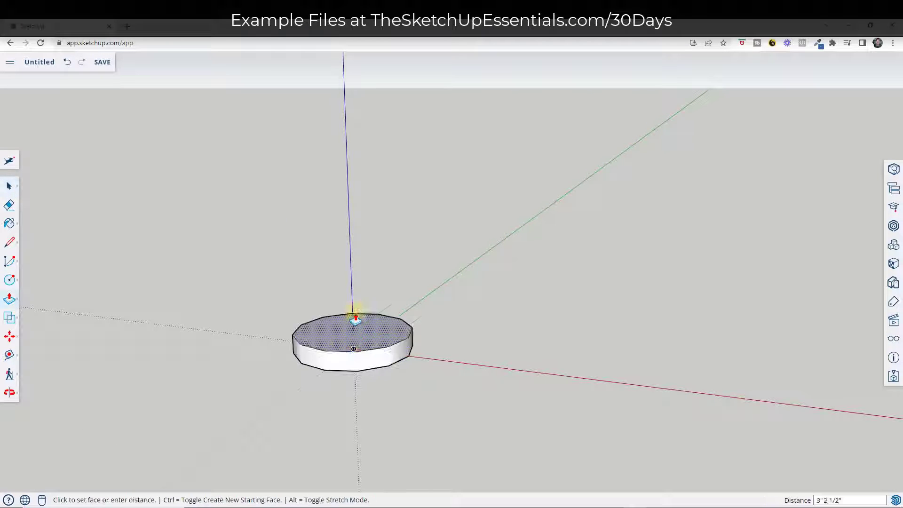
{"action": "scroll", "coordinate": [352, 174], "scroll_direction": "down", "scroll_amount": 3}
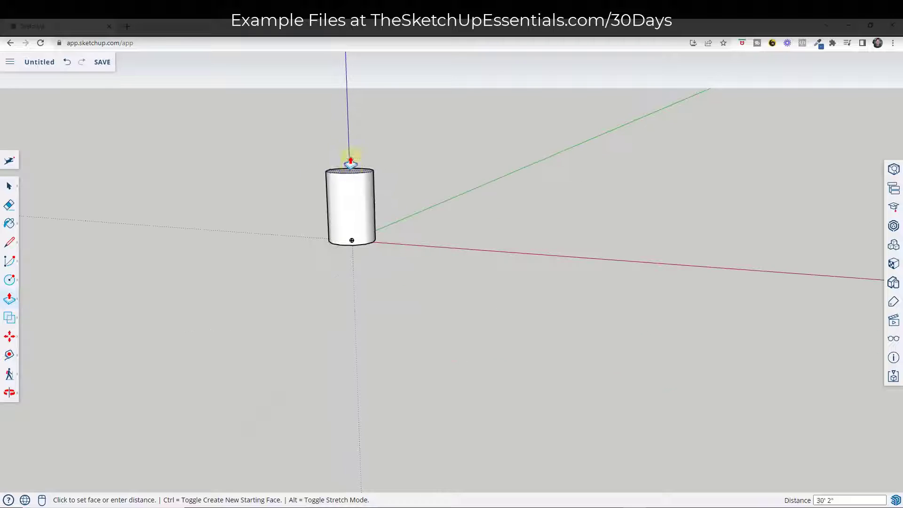
{"action": "left_click", "coordinate": [352, 138]}
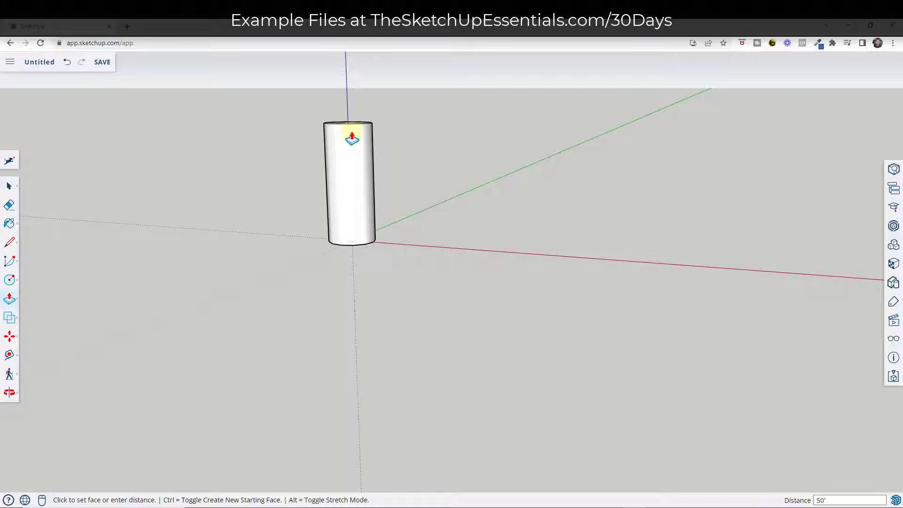
{"action": "middle_click_drag", "start_coordinate": [532, 196], "coordinate": [437, 185]}
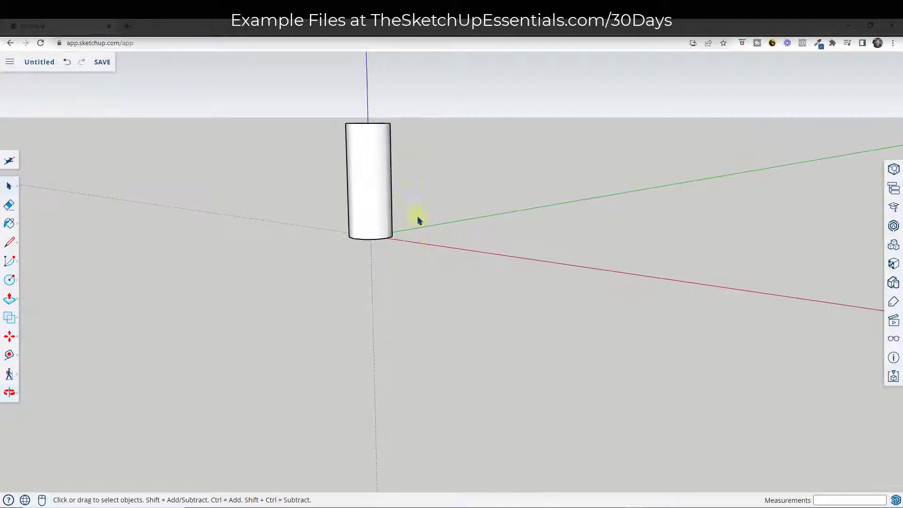
{"action": "scroll", "coordinate": [417, 241], "scroll_direction": "down", "scroll_amount": 2}
{"action": "scroll", "coordinate": [394, 123], "scroll_direction": "up", "scroll_amount": 2}
{"action": "scroll", "coordinate": [400, 253], "scroll_direction": "up", "scroll_amount": 2}
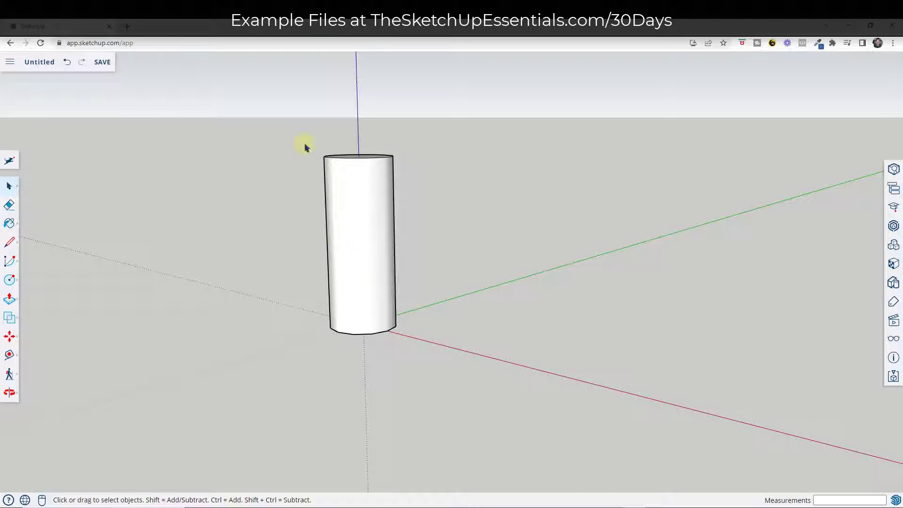
- Select the column's top face and its edges
{"action": "middle_click_drag", "start_coordinate": [376, 180], "coordinate": [368, 210]}
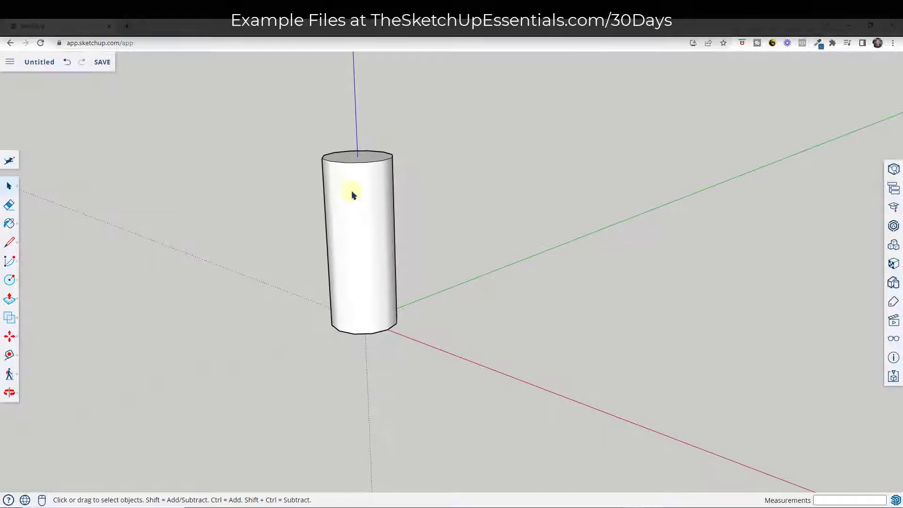
{"action": "left_click_drag", "start_coordinate": [286, 138], "coordinate": [460, 197]}
{"action": "middle_click_drag", "start_coordinate": [407, 143], "coordinate": [413, 184]}
- Scale the column's top face to 0.5 about its centre so the column tapers
{"action": "key", "text": "s"}
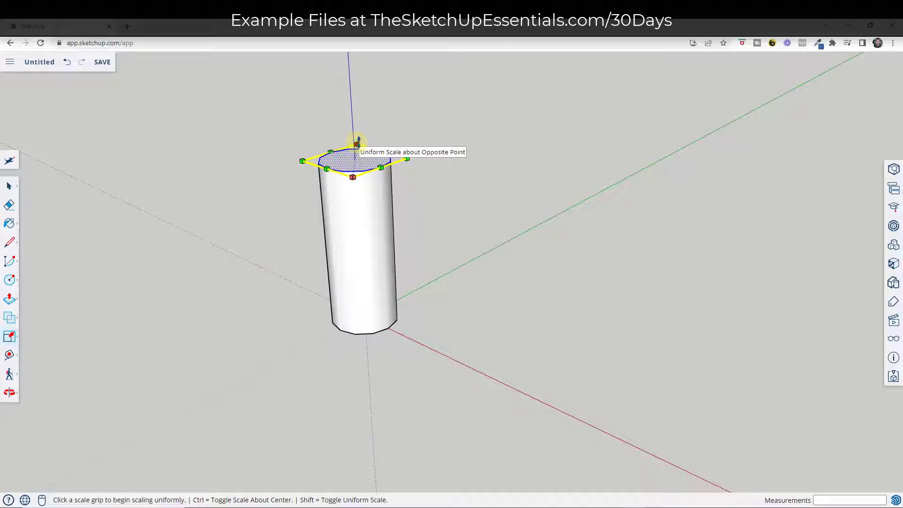
{"action": "left_click", "coordinate": [357, 141]}
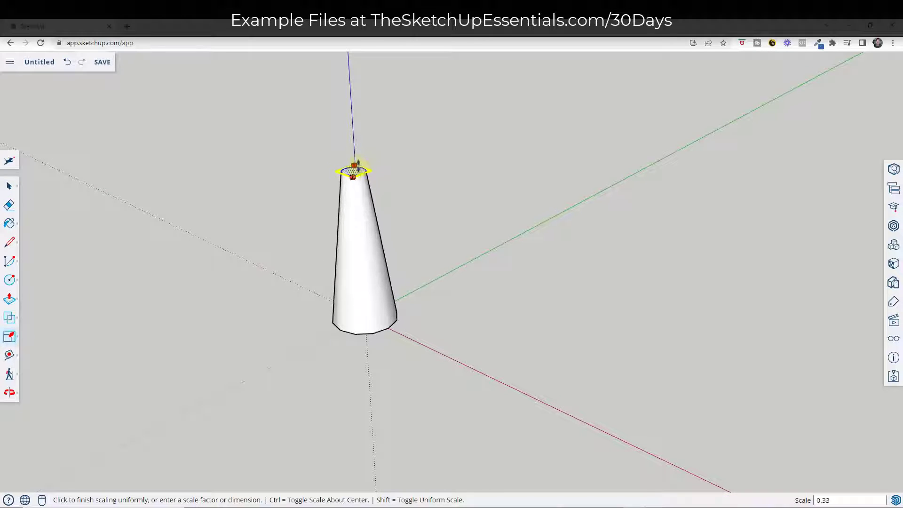
{"action": "middle_click_drag", "start_coordinate": [355, 162], "coordinate": [397, 177]}
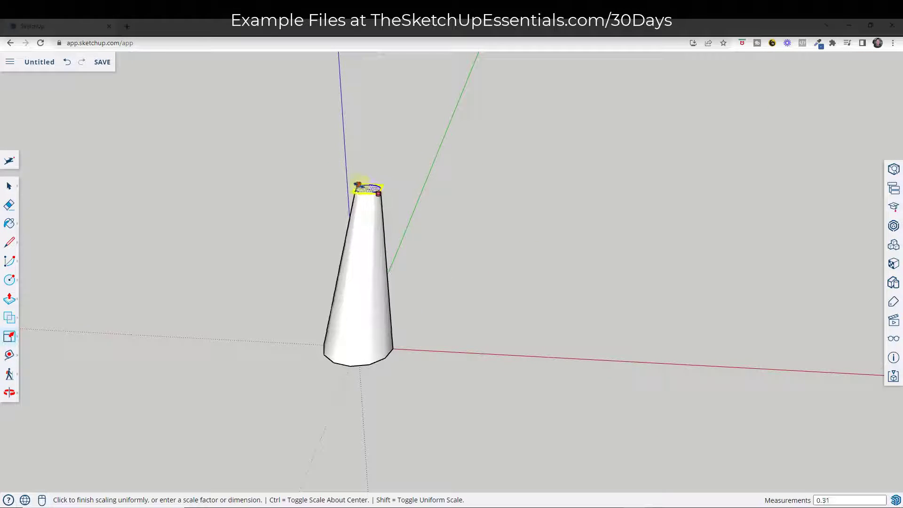
{"action": "key", "text": "ctrl"}
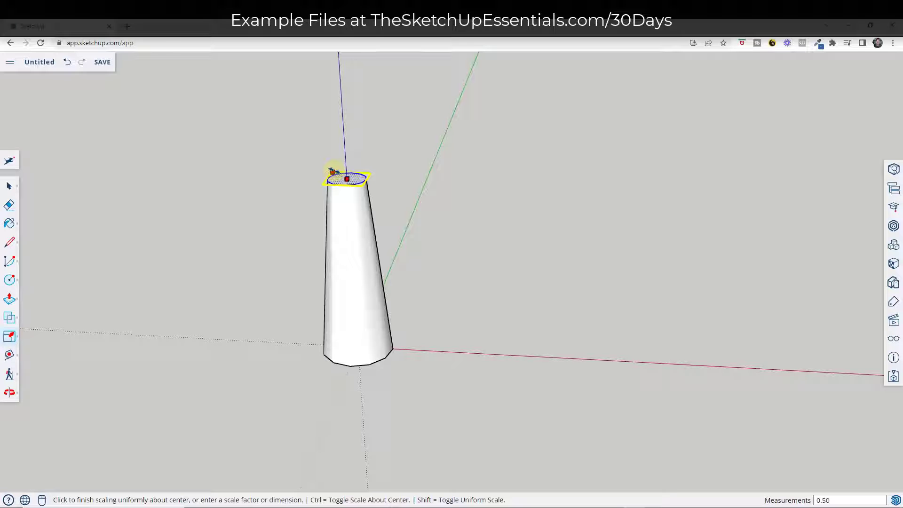
{"action": "left_click", "coordinate": [333, 171]}
{"action": "middle_click_drag", "start_coordinate": [605, 347], "coordinate": [385, 362]}
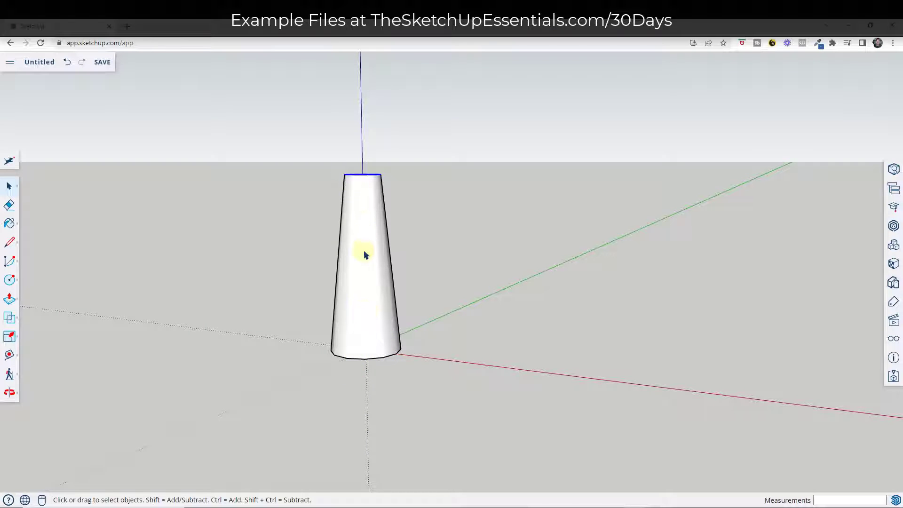
{"action": "middle_click_drag", "start_coordinate": [362, 252], "coordinate": [360, 328]}
- Turn on Hidden Geometry in the Display panel to show dashed soft edges
{"action": "scroll", "coordinate": [342, 360], "scroll_direction": "up", "scroll_amount": 3}
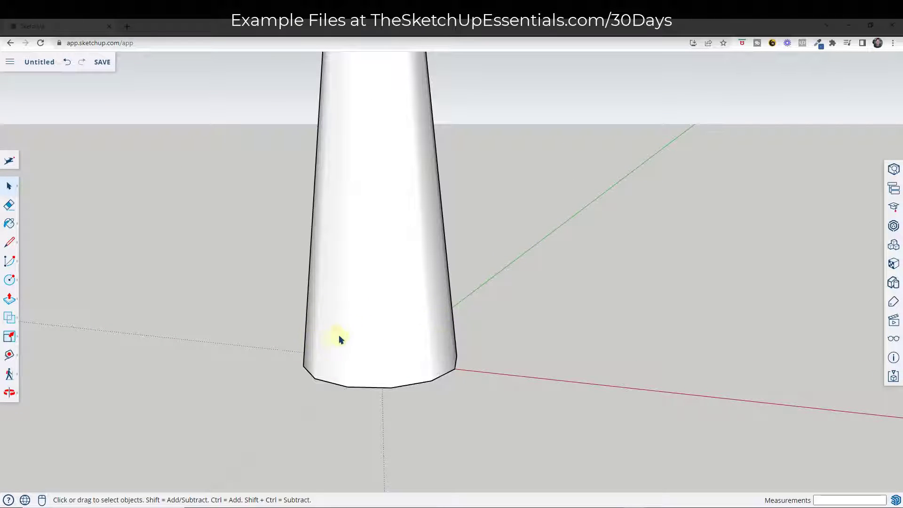
{"action": "scroll", "coordinate": [380, 365], "scroll_direction": "down", "scroll_amount": 2}
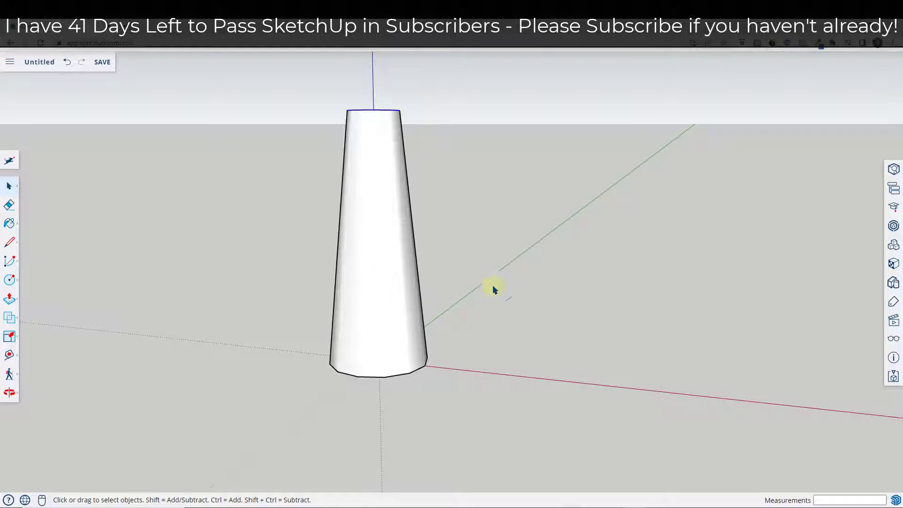
{"action": "left_click", "coordinate": [891, 340]}
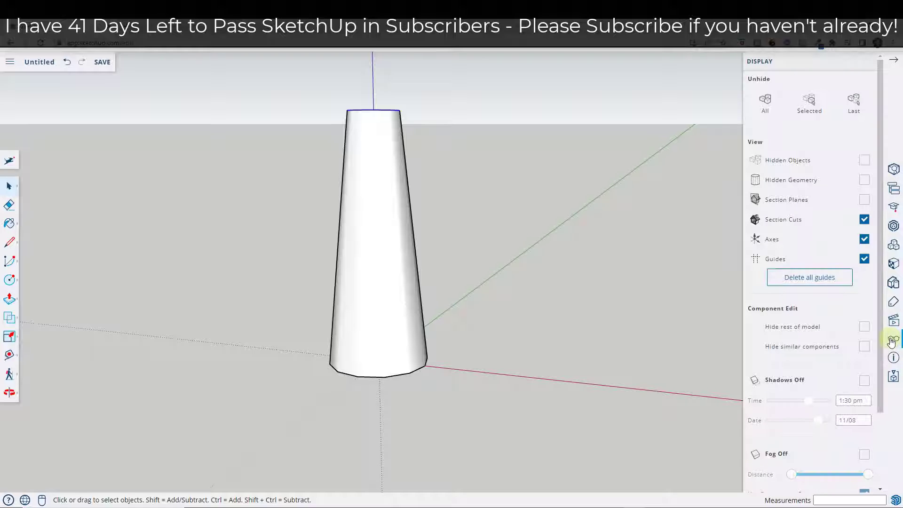
{"action": "left_click", "coordinate": [865, 181]}
- Click through the column's side faces to inspect them
{"action": "middle_click_drag", "start_coordinate": [402, 294], "coordinate": [378, 312]}
{"action": "left_click", "coordinate": [376, 309]}
{"action": "left_click", "coordinate": [395, 309]}
{"action": "left_click", "coordinate": [409, 309]}
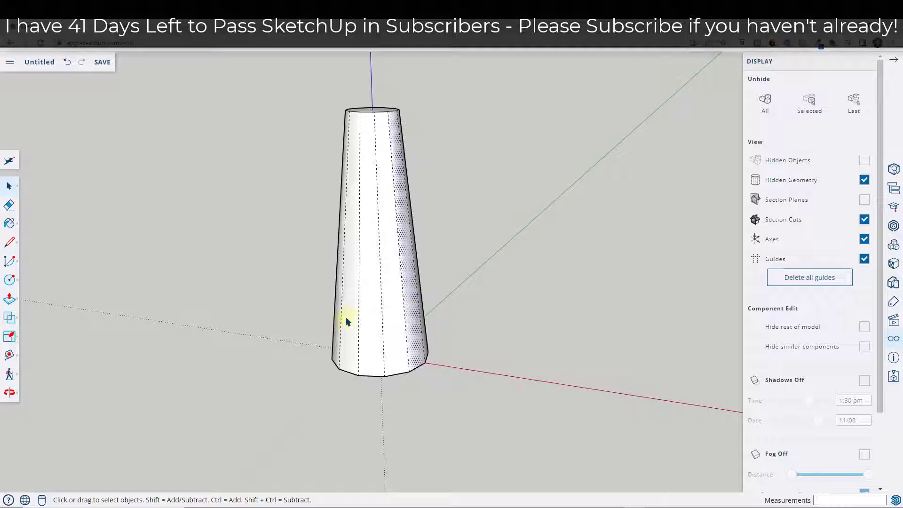
{"action": "left_click", "coordinate": [348, 320]}
{"action": "left_click", "coordinate": [373, 317]}
{"action": "left_click", "coordinate": [390, 314]}
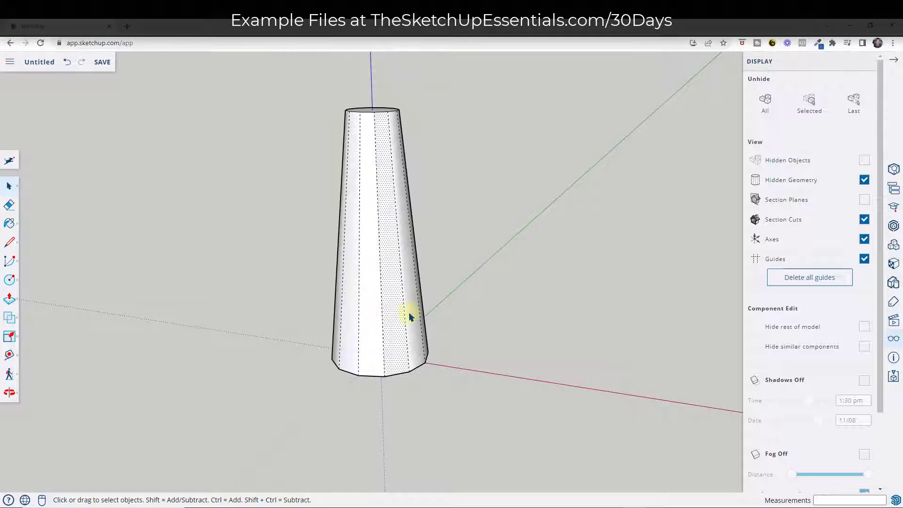
{"action": "left_click", "coordinate": [408, 313]}
{"action": "left_click", "coordinate": [370, 314]}
{"action": "left_click", "coordinate": [352, 306]}
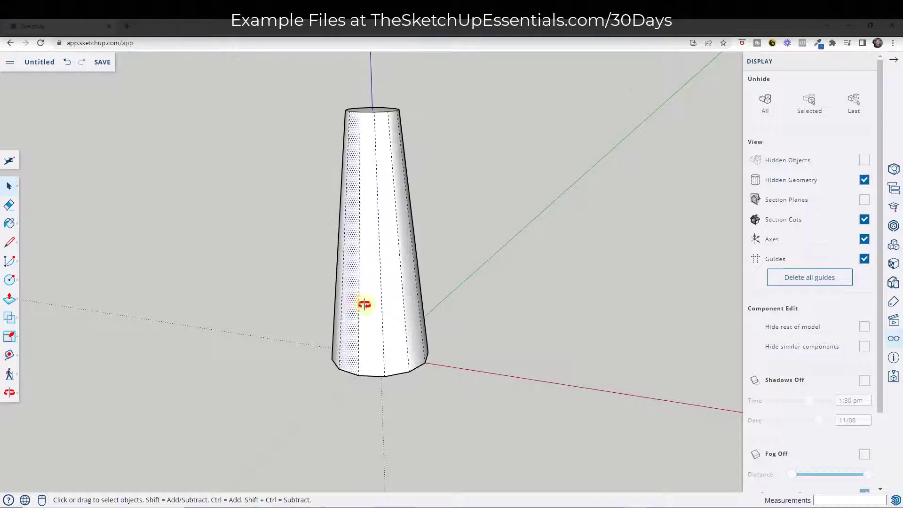
- Select one dashed vertical edge of the column
{"action": "middle_click_drag", "start_coordinate": [364, 305], "coordinate": [485, 307]}
{"action": "left_click_drag", "start_coordinate": [485, 307], "coordinate": [378, 324]}
{"action": "key", "text": "space"}
{"action": "scroll", "coordinate": [371, 328], "scroll_direction": "up", "scroll_amount": 1}
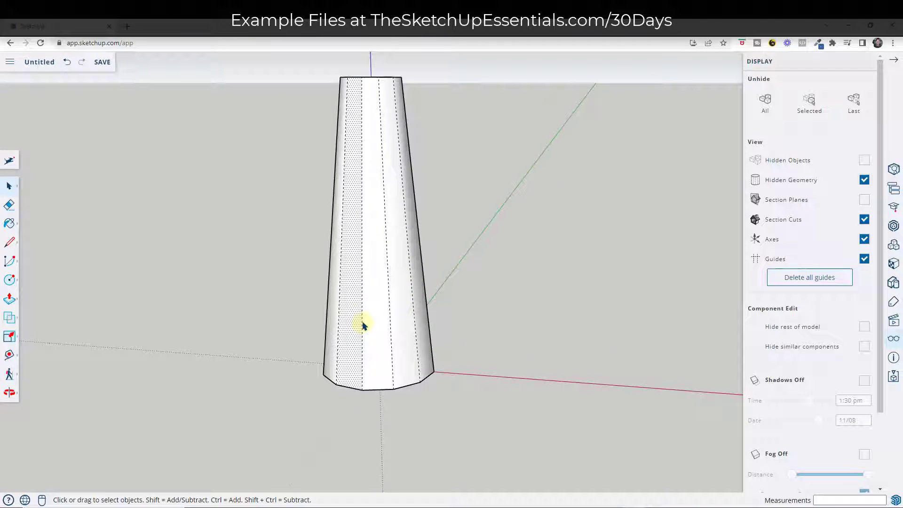
{"action": "left_click", "coordinate": [362, 324]}
- Divide the selected vertical edge into 8 equal segments
{"action": "right_click", "coordinate": [363, 324]}
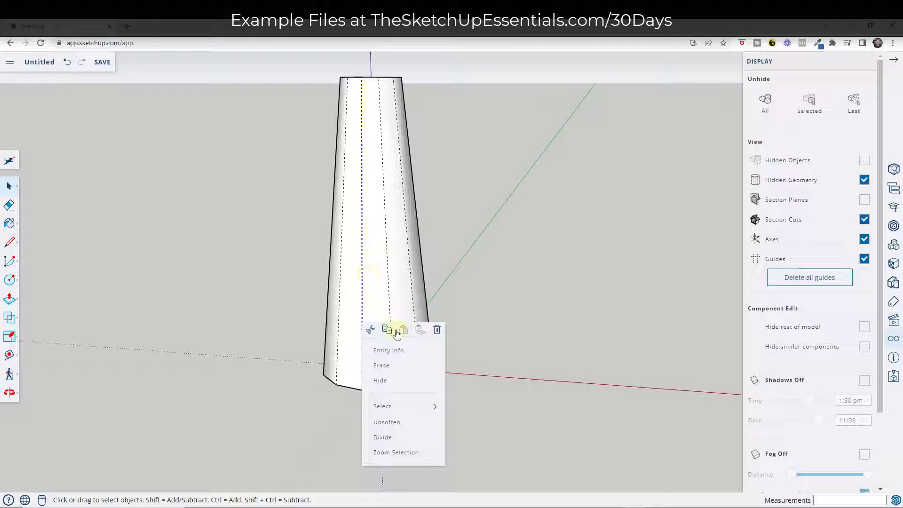
{"action": "left_click", "coordinate": [391, 442]}
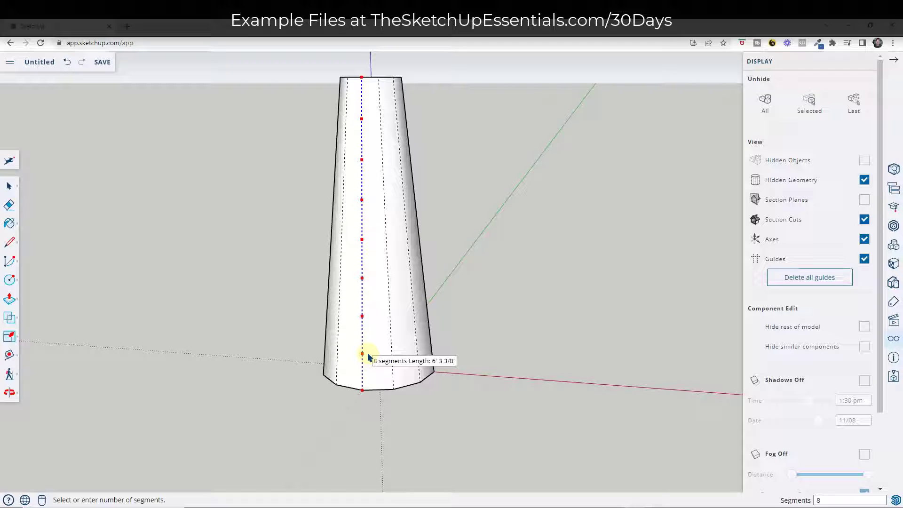
{"action": "left_click", "coordinate": [369, 357]}
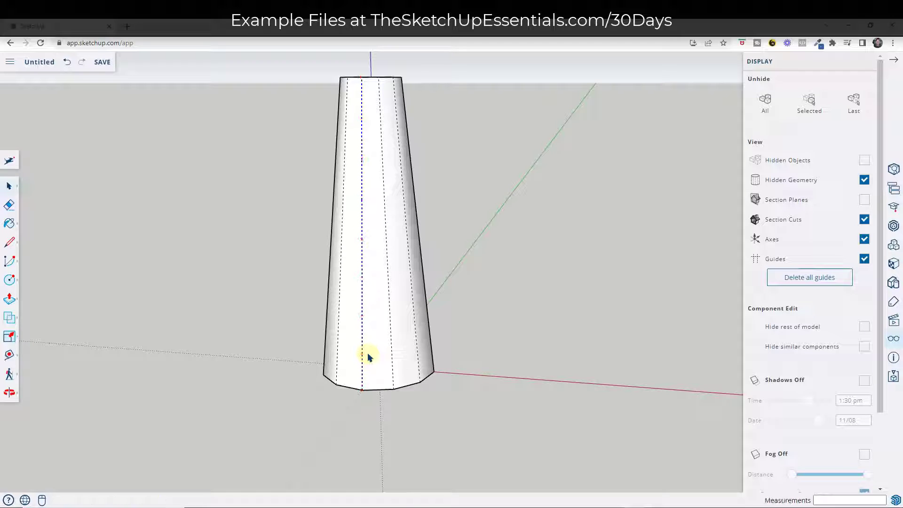
{"action": "key", "text": "l"}
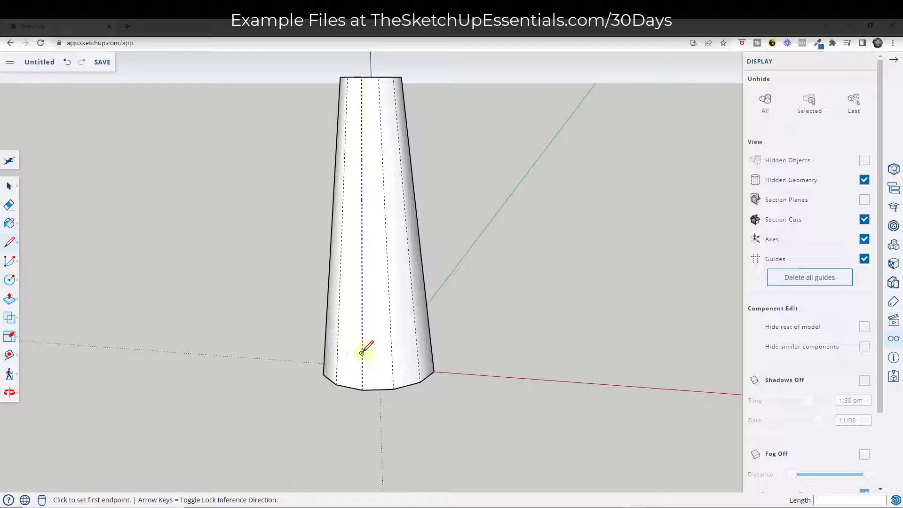
- Draw a horizontal line across one face at the lowest division point
{"action": "left_click", "coordinate": [362, 352]}
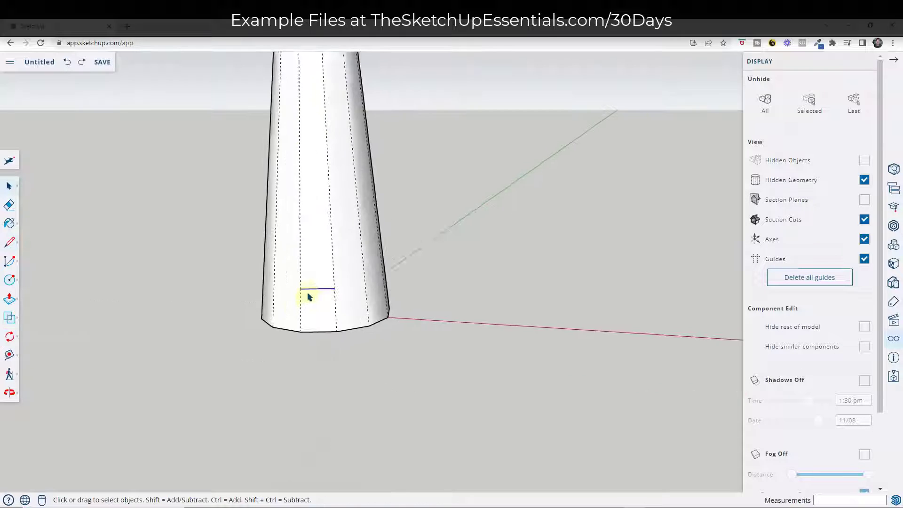
{"action": "scroll", "coordinate": [309, 296], "scroll_direction": "up", "scroll_amount": 4}
{"action": "key", "text": "m"}
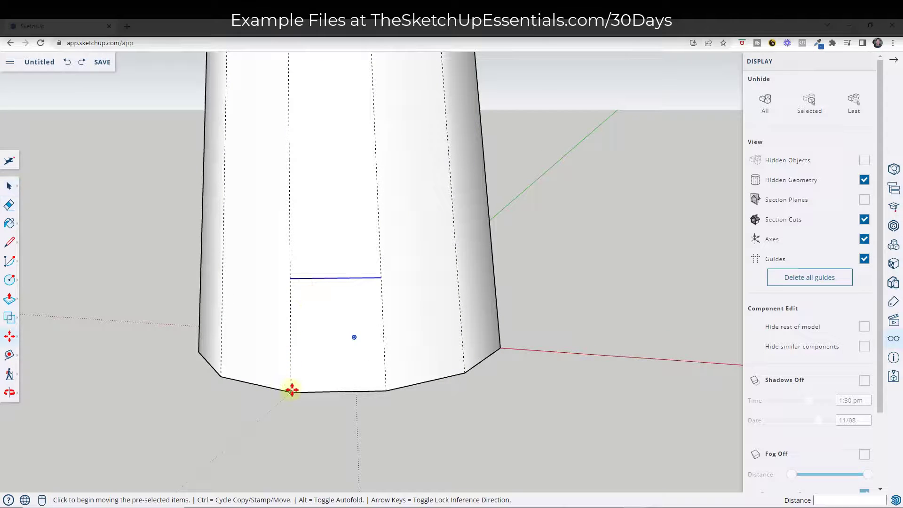
{"action": "key", "text": "ctrl"}
{"action": "left_click", "coordinate": [291, 390]}
{"action": "key", "text": "space"}
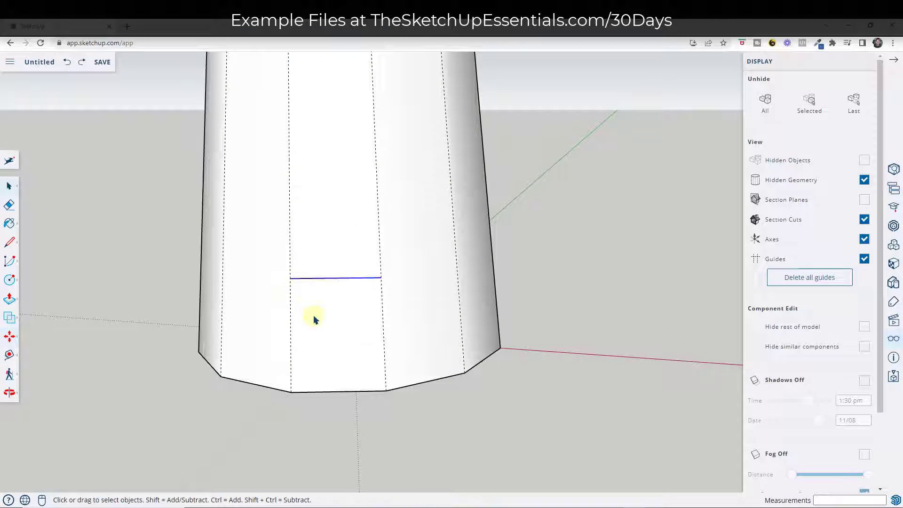
- Copy the line up the face with *6 into seven evenly spaced lines
{"action": "key", "text": "m"}
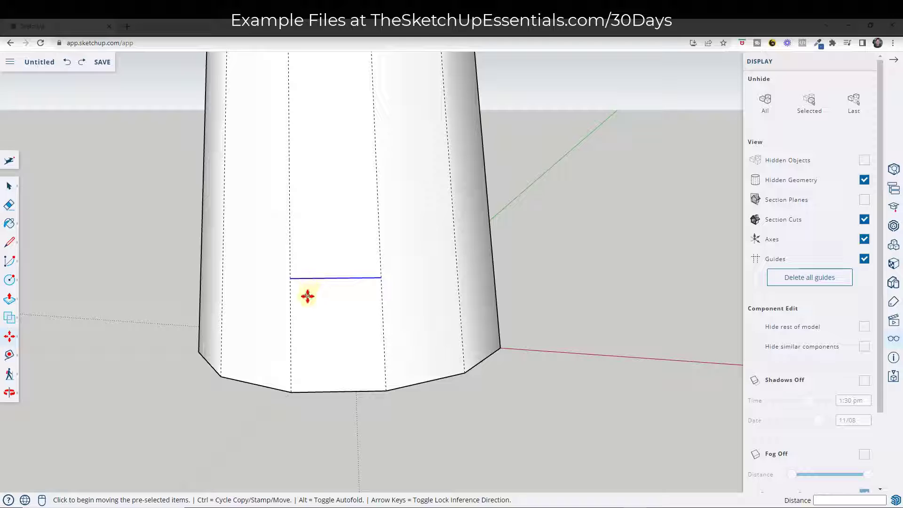
{"action": "key", "text": "ctrl"}
{"action": "left_click", "coordinate": [292, 390]}
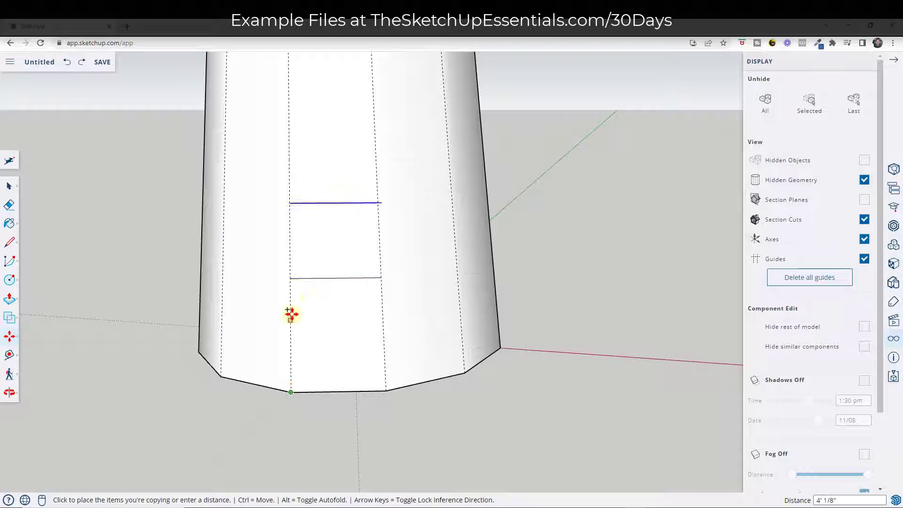
{"action": "left_click", "coordinate": [292, 281]}
{"action": "scroll", "coordinate": [326, 326], "scroll_direction": "down", "scroll_amount": 5}
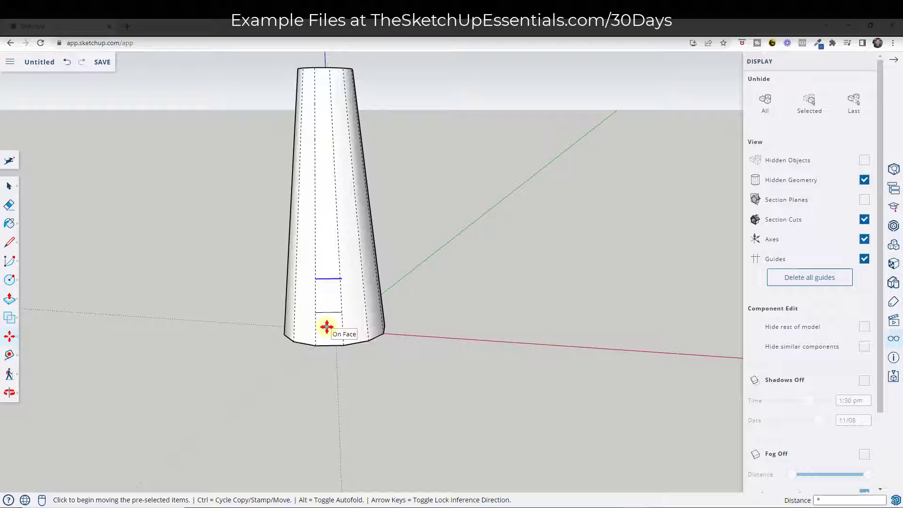
{"action": "type", "text": "*6"}
{"action": "key", "text": "Return"}
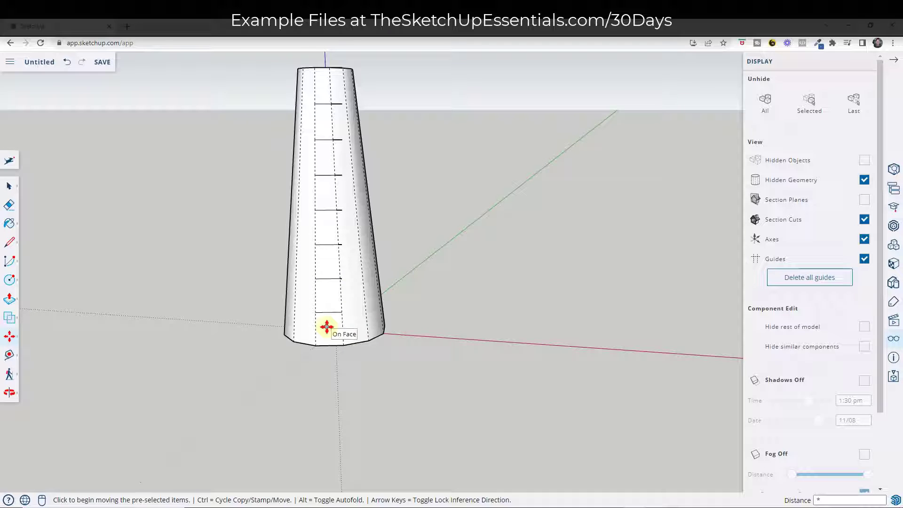
- Erase the short stray edge stub near the top of the column
{"action": "scroll", "coordinate": [331, 280], "scroll_direction": "up", "scroll_amount": 6}
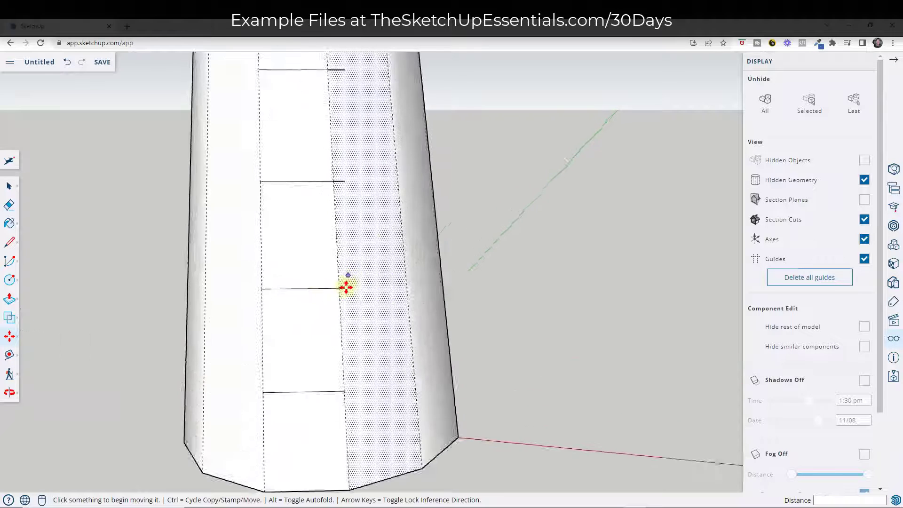
{"action": "key", "text": "e"}
{"action": "scroll", "coordinate": [334, 272], "scroll_direction": "down", "scroll_amount": 3}
{"action": "scroll", "coordinate": [316, 133], "scroll_direction": "up", "scroll_amount": 2}
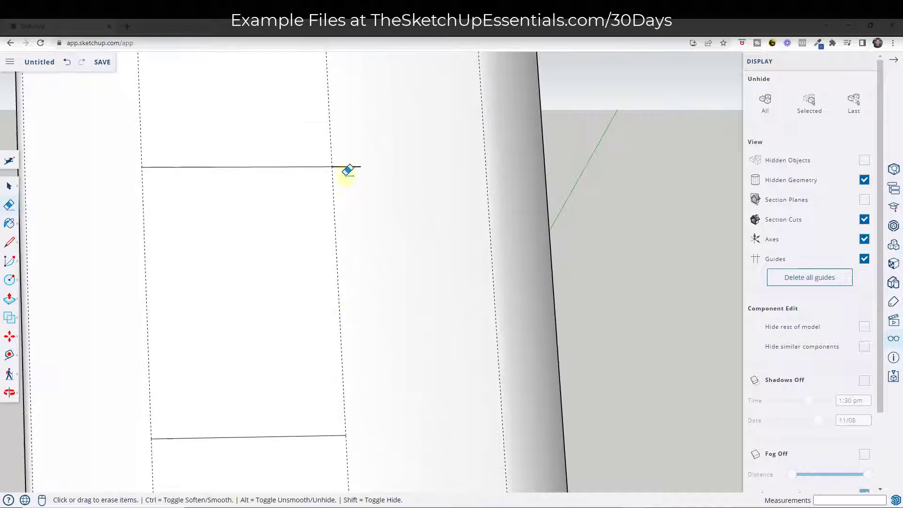
{"action": "scroll", "coordinate": [367, 256], "scroll_direction": "down", "scroll_amount": 3}
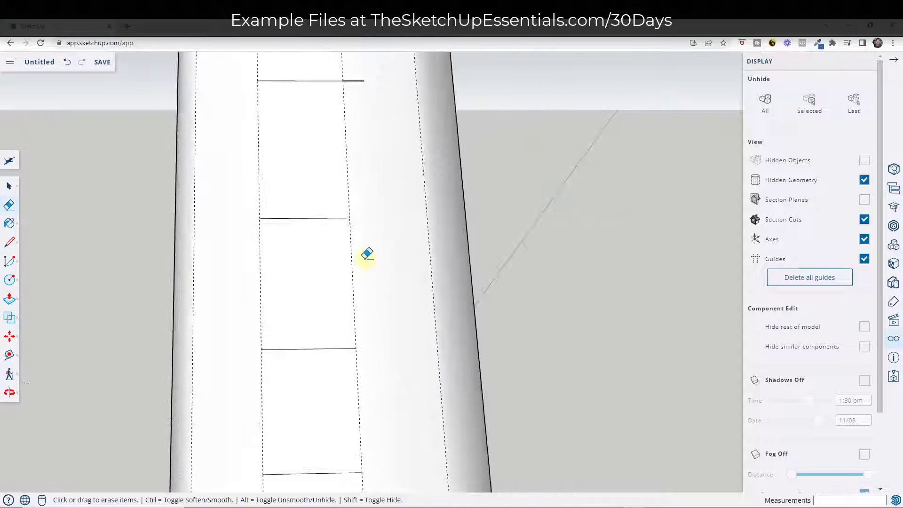
{"action": "scroll", "coordinate": [370, 164], "scroll_direction": "up", "scroll_amount": 2}
{"action": "left_click", "coordinate": [372, 149]}
{"action": "scroll", "coordinate": [413, 216], "scroll_direction": "down", "scroll_amount": 3}
{"action": "scroll", "coordinate": [373, 182], "scroll_direction": "up", "scroll_amount": 3}
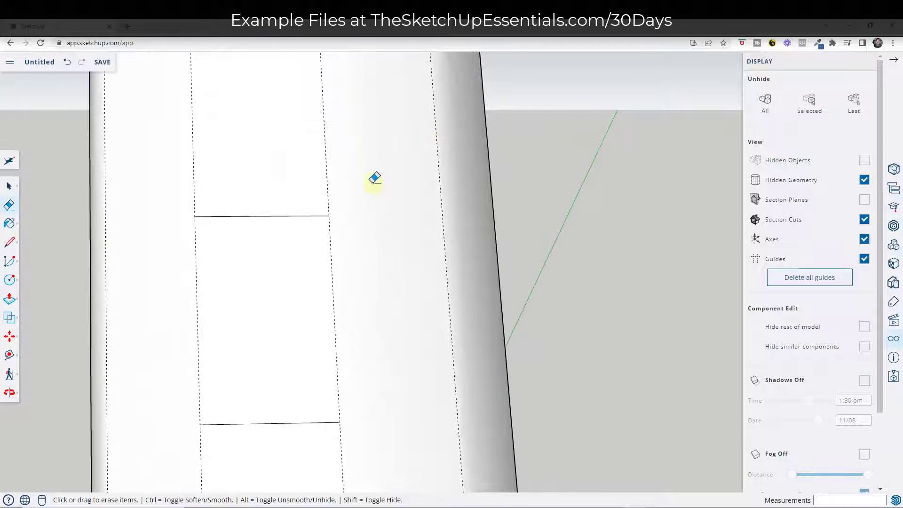
{"action": "scroll", "coordinate": [387, 219], "scroll_direction": "down", "scroll_amount": 3}
{"action": "scroll", "coordinate": [378, 188], "scroll_direction": "down", "scroll_amount": 1}
{"action": "scroll", "coordinate": [388, 141], "scroll_direction": "down", "scroll_amount": 3}
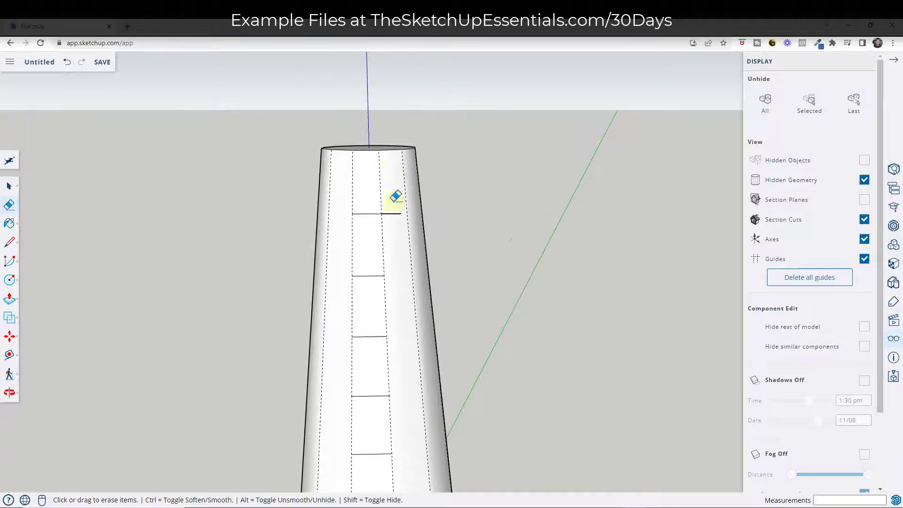
{"action": "key", "text": "space"}
{"action": "scroll", "coordinate": [504, 343], "scroll_direction": "up", "scroll_amount": 2}
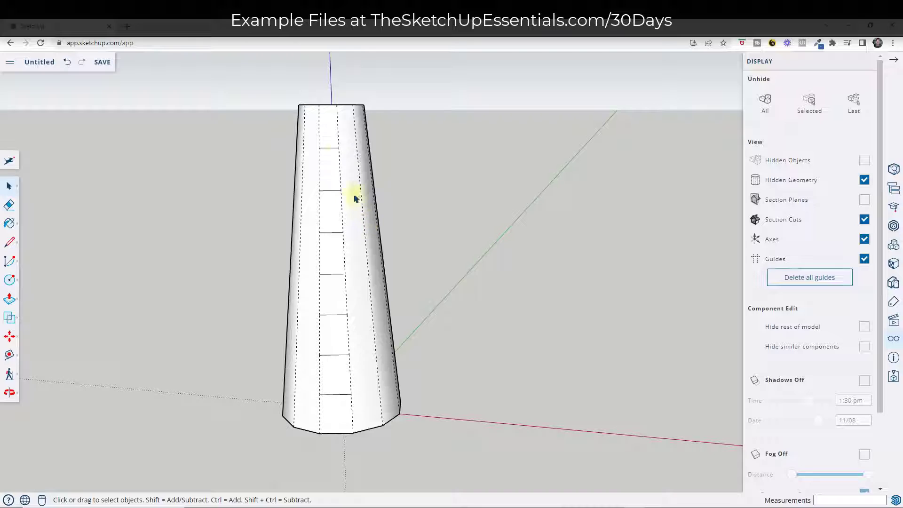
- Select all seven horizontal lines on the face
{"action": "left_click", "coordinate": [330, 149]}
{"action": "left_click", "coordinate": [329, 191], "text": "shift"}
{"action": "left_click", "coordinate": [331, 233], "text": "shift"}
{"action": "left_click", "coordinate": [332, 274], "text": "shift"}
{"action": "left_click", "coordinate": [333, 315], "text": "shift"}
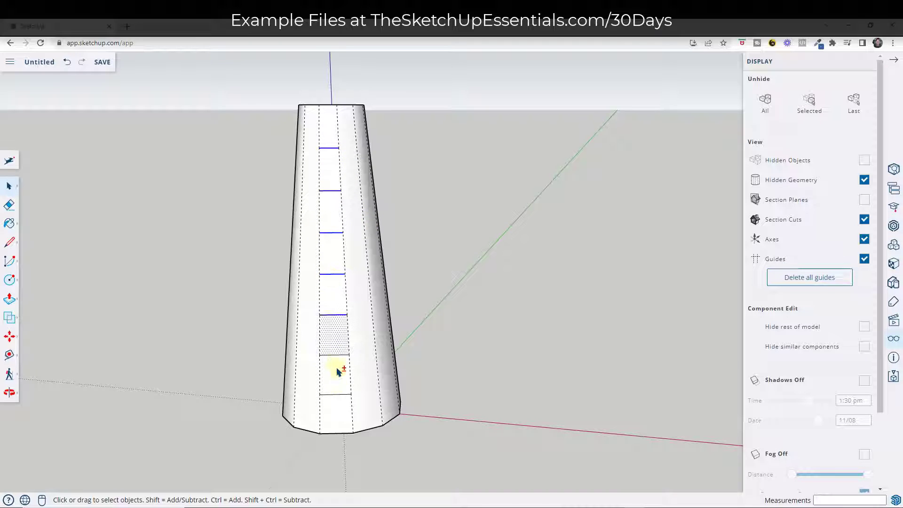
{"action": "left_click", "coordinate": [337, 355], "text": "shift"}
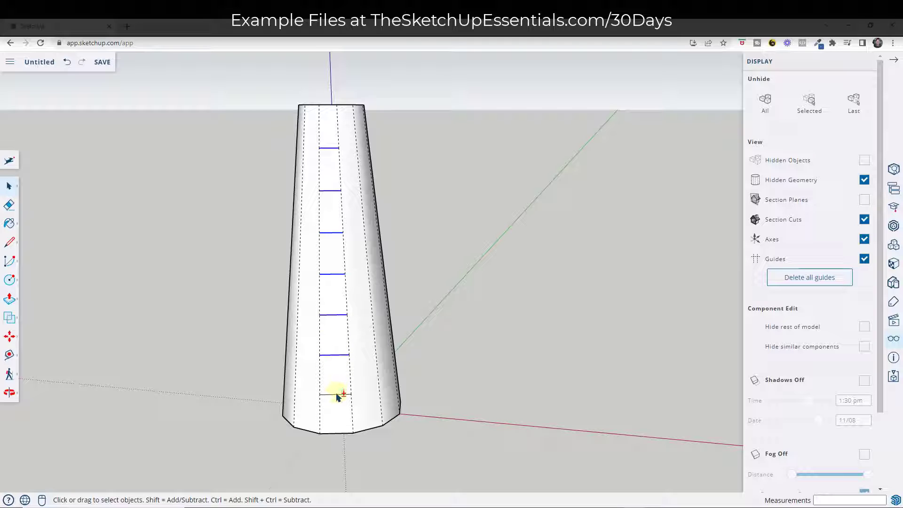
{"action": "left_click", "coordinate": [336, 395], "text": "shift"}
{"action": "scroll", "coordinate": [396, 285], "scroll_direction": "down", "scroll_amount": 3}
{"action": "middle_click_drag", "start_coordinate": [364, 247], "coordinate": [355, 315]}
- Rotate-copy the lines 30° about the top centre to ring every side face
{"action": "key", "text": "q"}
{"action": "scroll", "coordinate": [346, 183], "scroll_direction": "up", "scroll_amount": 5}
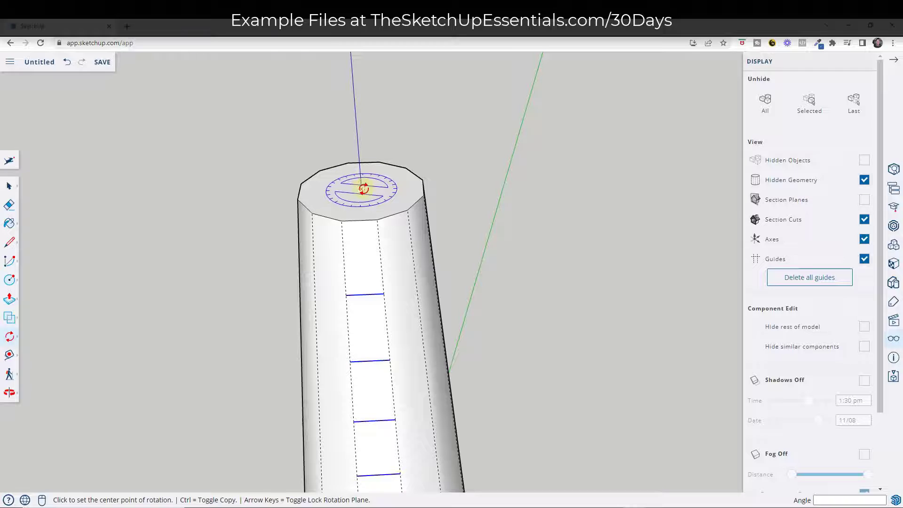
{"action": "left_click", "coordinate": [361, 188]}
{"action": "left_click", "coordinate": [341, 220]}
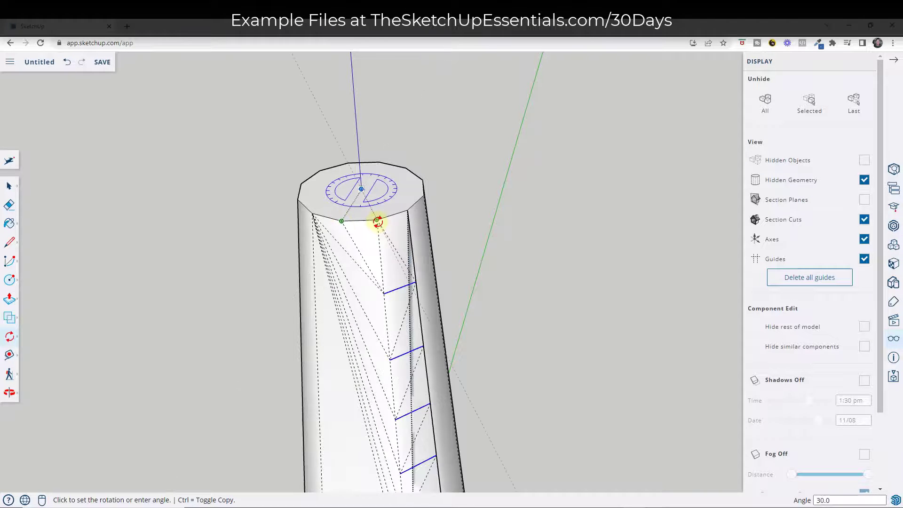
{"action": "key", "text": "ctrl"}
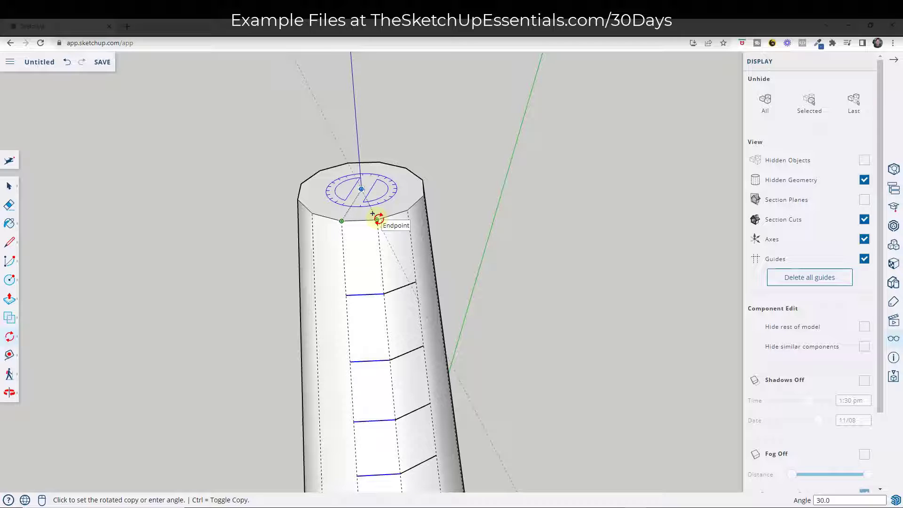
{"action": "left_click", "coordinate": [377, 218]}
{"action": "scroll", "coordinate": [362, 165], "scroll_direction": "down", "scroll_amount": 3}
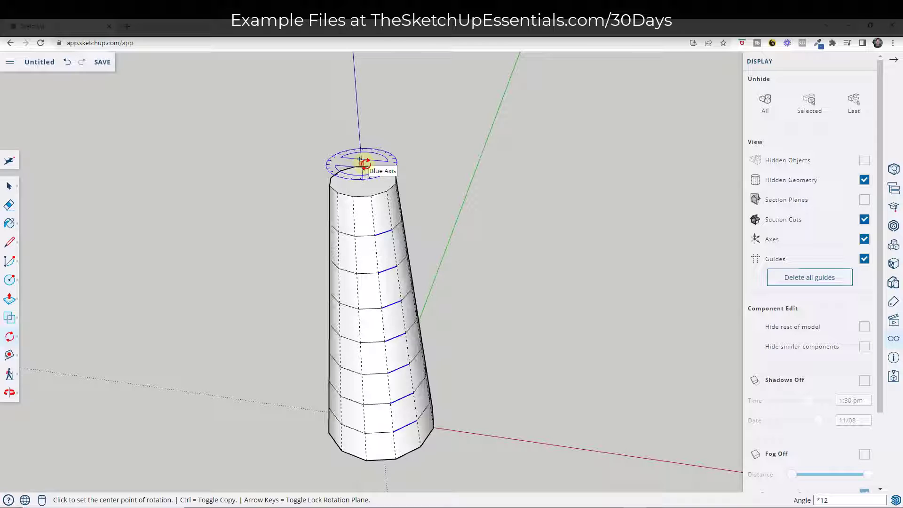
{"action": "key", "text": "space"}
{"action": "left_click", "coordinate": [362, 254]}
- Turn off Hidden Geometry to hide the column's dashed edges
{"action": "left_click", "coordinate": [366, 297]}
{"action": "left_click", "coordinate": [370, 332]}
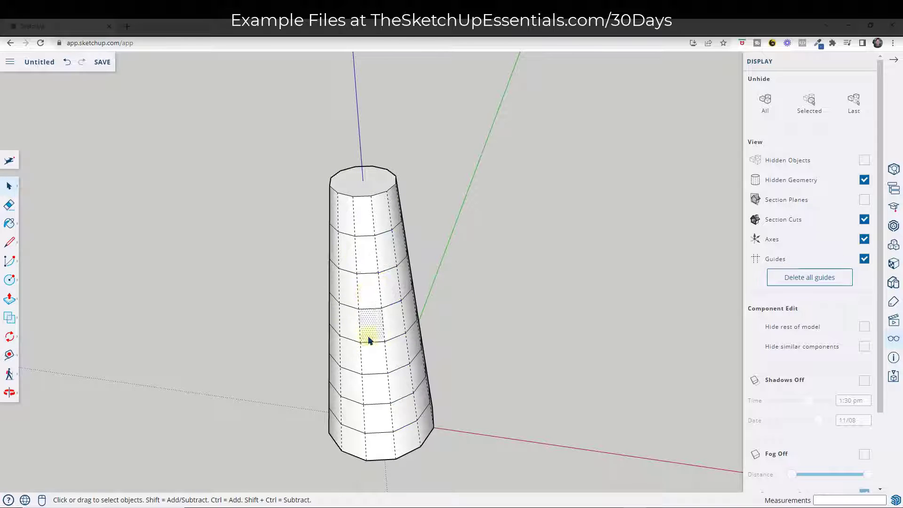
{"action": "middle_click_drag", "start_coordinate": [375, 396], "coordinate": [399, 233]}
{"action": "scroll", "coordinate": [413, 232], "scroll_direction": "down", "scroll_amount": 4}
{"action": "scroll", "coordinate": [400, 313], "scroll_direction": "up", "scroll_amount": 3}
{"action": "scroll", "coordinate": [399, 312], "scroll_direction": "up", "scroll_amount": 1}
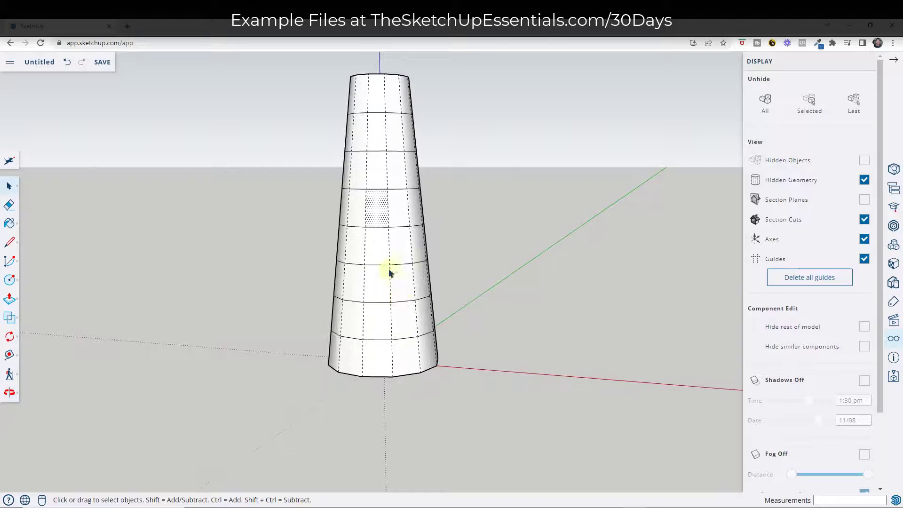
{"action": "scroll", "coordinate": [365, 375], "scroll_direction": "down", "scroll_amount": 3}
{"action": "scroll", "coordinate": [379, 163], "scroll_direction": "up", "scroll_amount": 2}
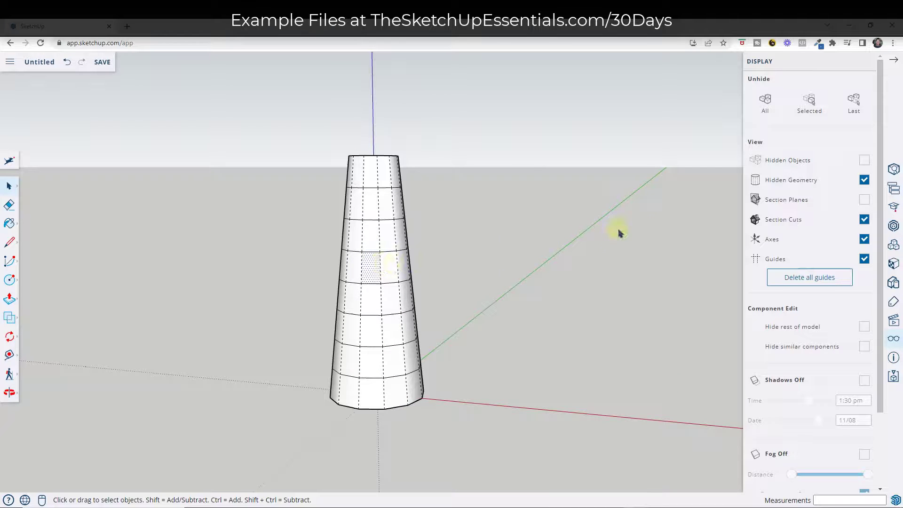
{"action": "left_click", "coordinate": [864, 180]}
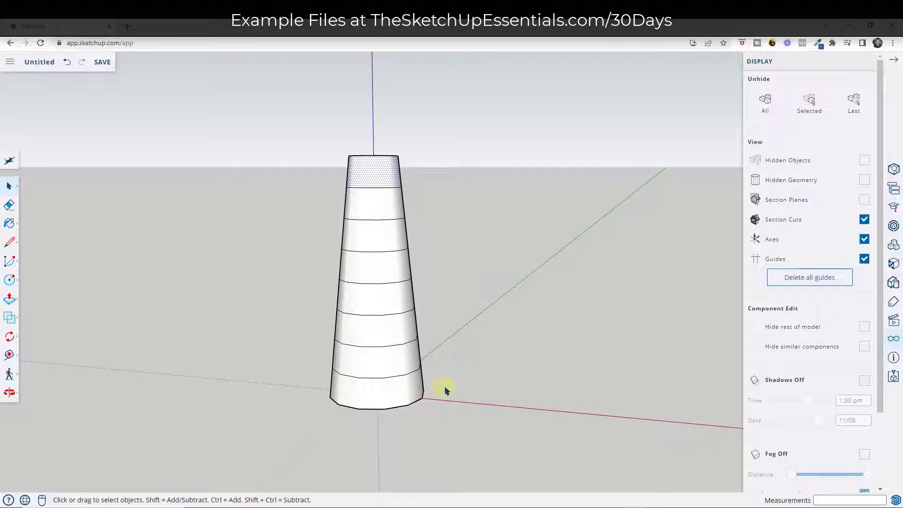
- Select the tower's top face and begin an outward offset of its outline
{"action": "middle_click_drag", "start_coordinate": [402, 156], "coordinate": [385, 181]}
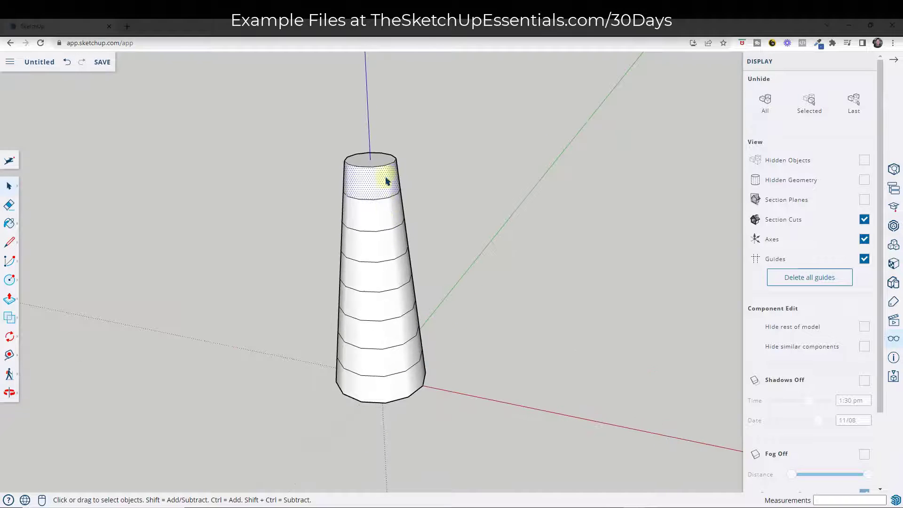
{"action": "scroll", "coordinate": [369, 133], "scroll_direction": "up", "scroll_amount": 2}
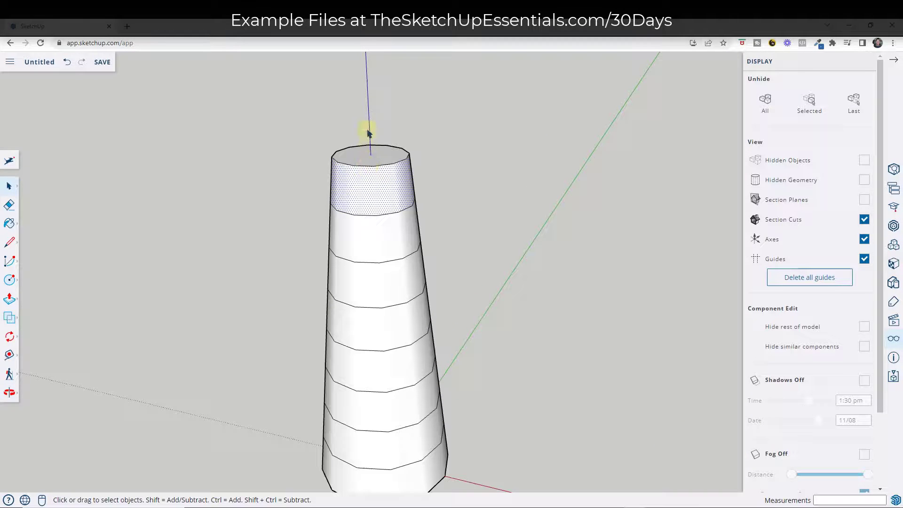
{"action": "left_click", "coordinate": [386, 159]}
{"action": "scroll", "coordinate": [406, 162], "scroll_direction": "up", "scroll_amount": 2}
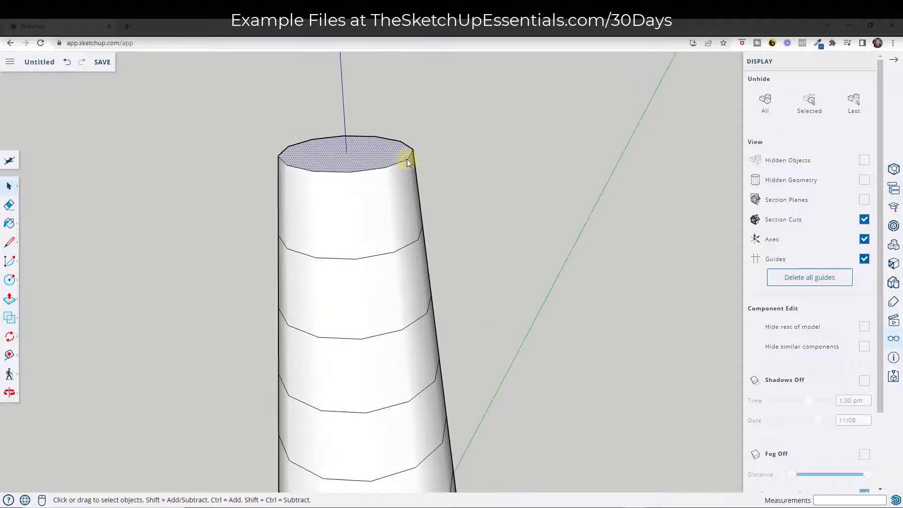
{"action": "key", "text": "f"}
{"action": "left_click", "coordinate": [406, 160]}
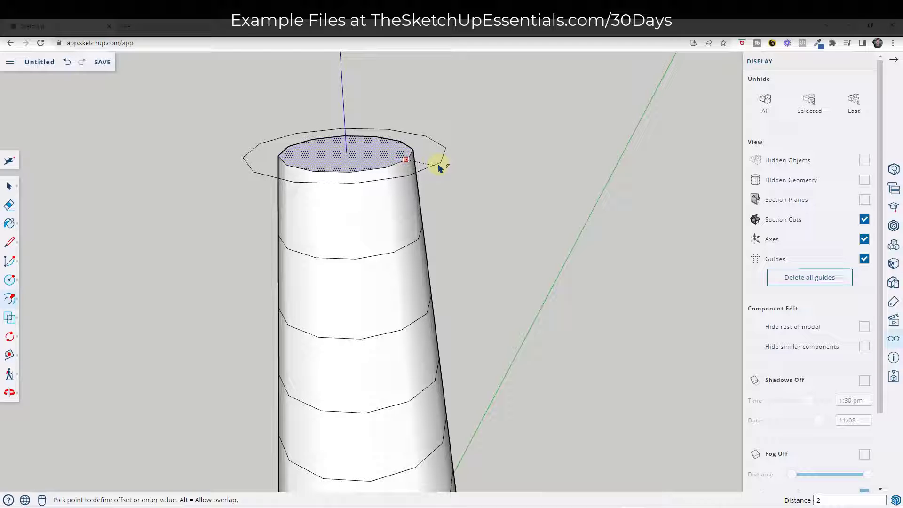
- Confirm the first outward offset, then undo it
{"action": "key", "text": "Return"}
{"action": "key", "text": "space"}
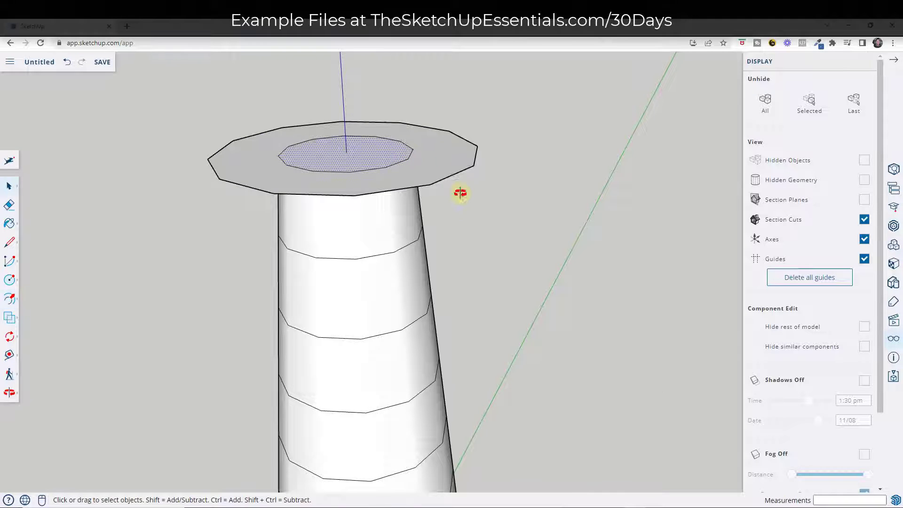
{"action": "mouse_move", "coordinate": [459, 192]}
{"action": "middle_mouse_down"}
{"action": "mouse_move", "coordinate": [456, 105]}
{"action": "mouse_move", "coordinate": [466, 183]}
{"action": "middle_mouse_up"}
{"action": "key", "text": "ctrl+z"}
- Offset the column's top outline outward by 2'
{"action": "key", "text": "f"}
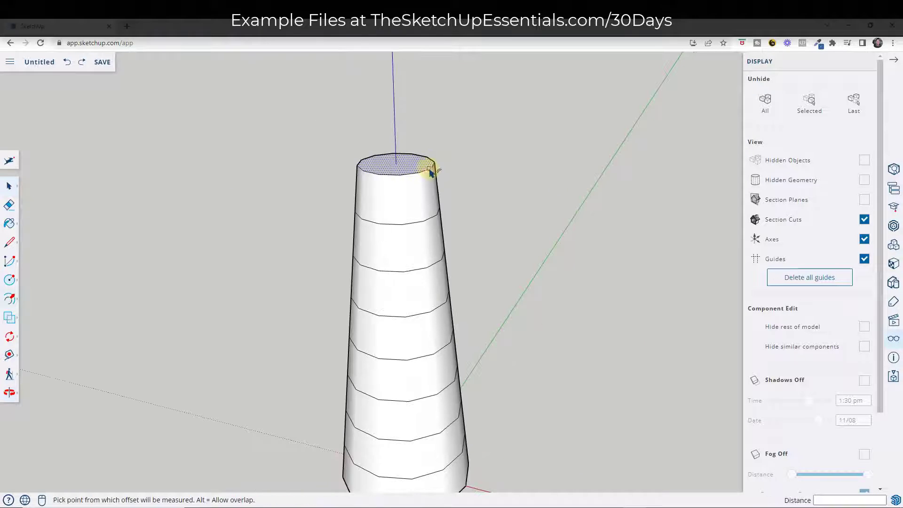
{"action": "left_click", "coordinate": [436, 170]}
{"action": "type", "text": "2'"}
{"action": "key", "text": "Return"}
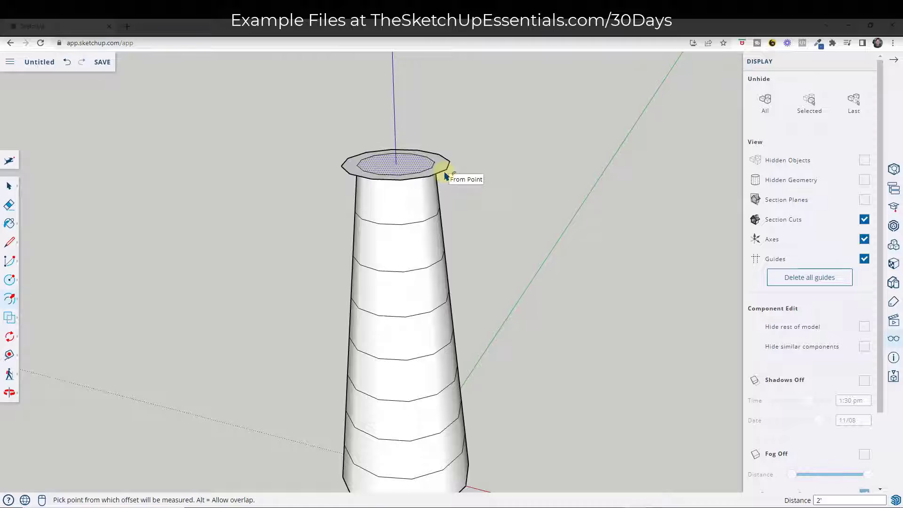
{"action": "key", "text": "space"}
{"action": "middle_click_drag", "start_coordinate": [475, 212], "coordinate": [476, 213]}
{"action": "left_click_drag", "start_coordinate": [475, 212], "coordinate": [442, 169]}
{"action": "key", "text": "space"}
{"action": "scroll", "coordinate": [442, 168], "scroll_direction": "up", "scroll_amount": 2}
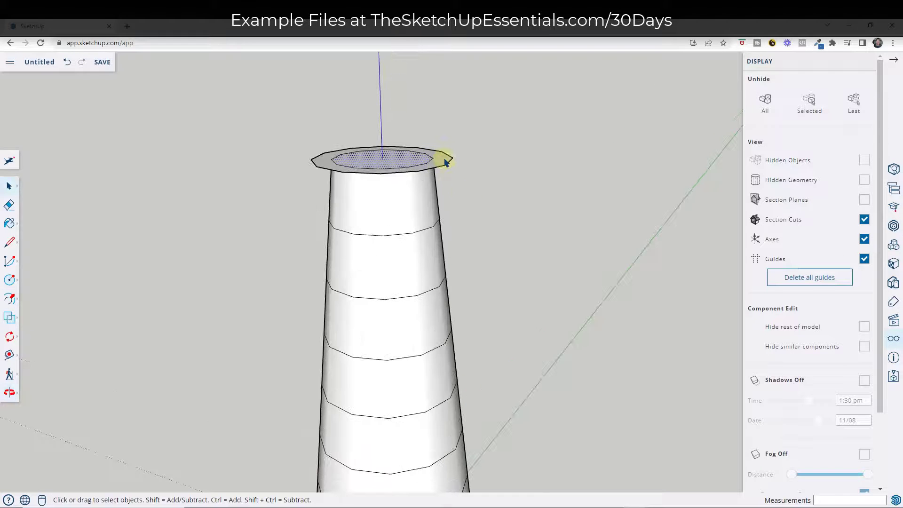
- Push/Pull the 2' ring upward into a thick cap
{"action": "key", "text": "p"}
{"action": "left_click", "coordinate": [438, 164]}
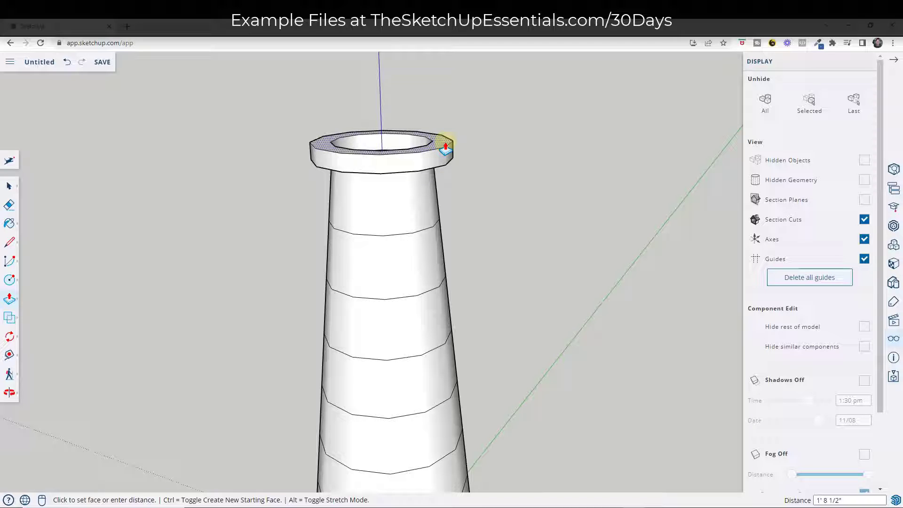
{"action": "key", "text": "space"}
{"action": "scroll", "coordinate": [467, 175], "scroll_direction": "down", "scroll_amount": 4}
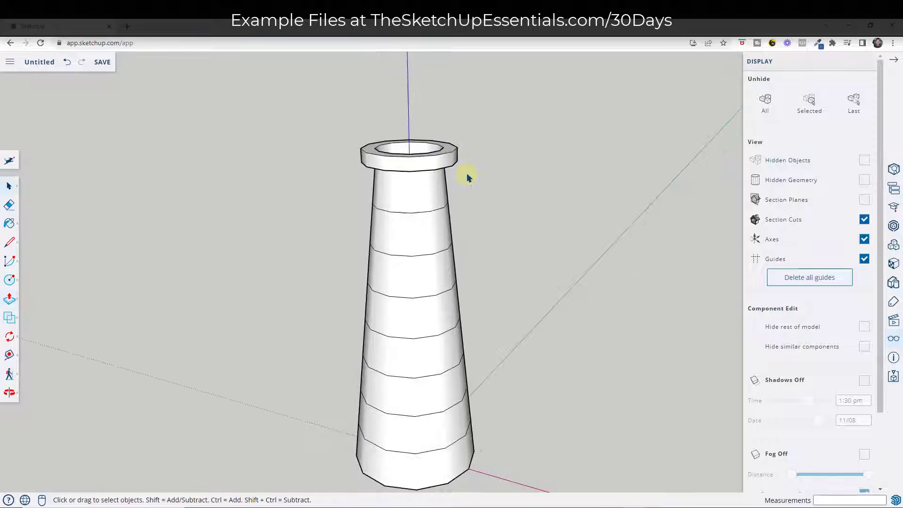
{"action": "scroll", "coordinate": [486, 211], "scroll_direction": "up", "scroll_amount": 3}
{"action": "mouse_move", "coordinate": [456, 159]}
{"action": "middle_mouse_down"}
{"action": "mouse_move", "coordinate": [439, 186]}
{"action": "mouse_move", "coordinate": [439, 151]}
{"action": "middle_mouse_up"}
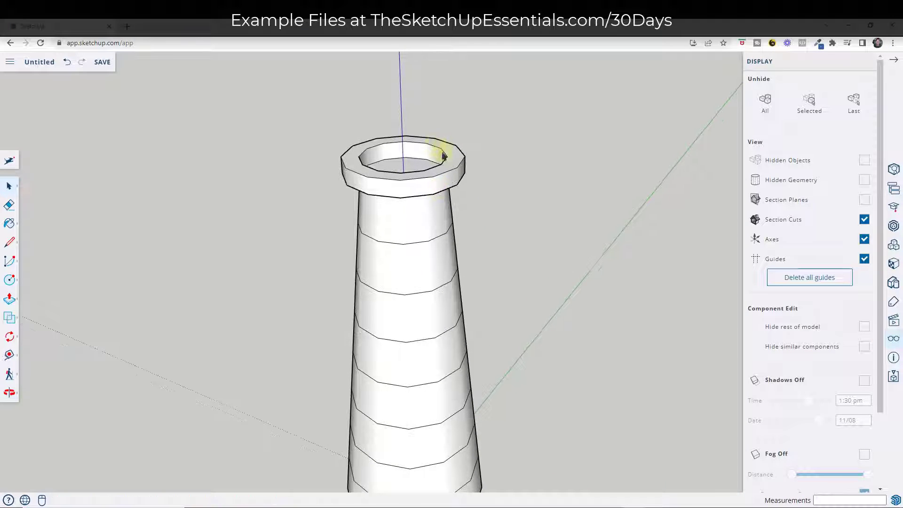
- Erase the cap's inner ring edge and window-select the whole tower
{"action": "key", "text": "e"}
{"action": "left_click", "coordinate": [429, 143]}
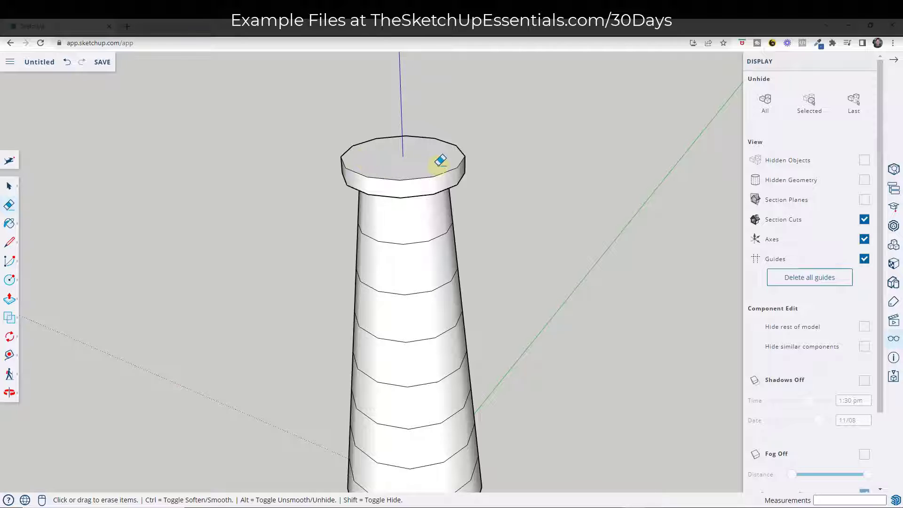
{"action": "key", "text": "space"}
{"action": "middle_click_drag", "start_coordinate": [500, 188], "coordinate": [478, 85]}
{"action": "scroll", "coordinate": [460, 253], "scroll_direction": "down", "scroll_amount": 4}
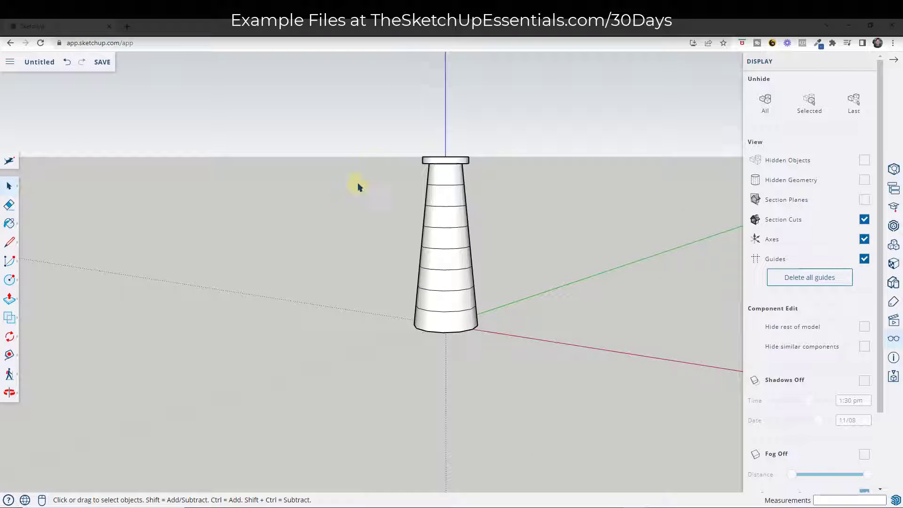
{"action": "left_click_drag", "start_coordinate": [348, 148], "coordinate": [538, 364]}
- Make the whole tower one group, then orbit down to view its flat cap
{"action": "right_click", "coordinate": [452, 265]}
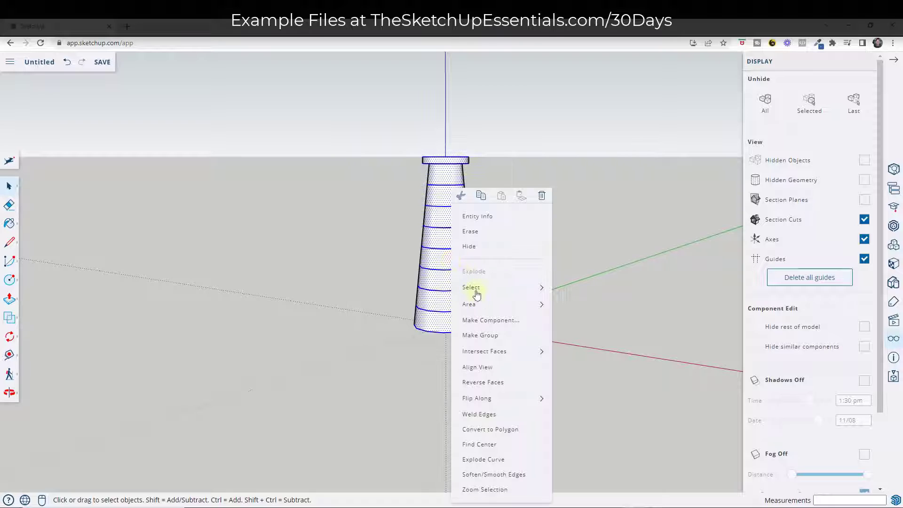
{"action": "left_click", "coordinate": [488, 338]}
{"action": "scroll", "coordinate": [400, 183], "scroll_direction": "up", "scroll_amount": 5}
{"action": "middle_click_drag", "start_coordinate": [400, 182], "coordinate": [375, 214]}
{"action": "middle_click_drag", "start_coordinate": [403, 145], "coordinate": [415, 223]}
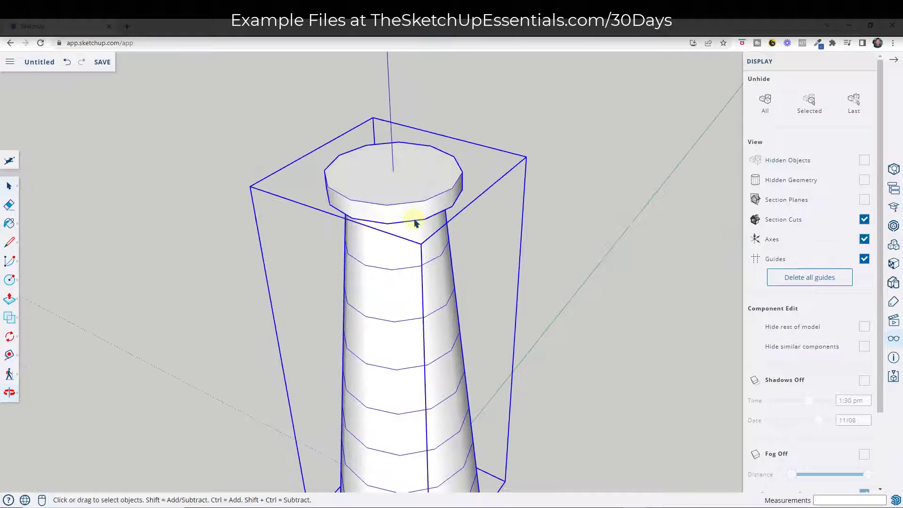
{"action": "key", "text": "c"}
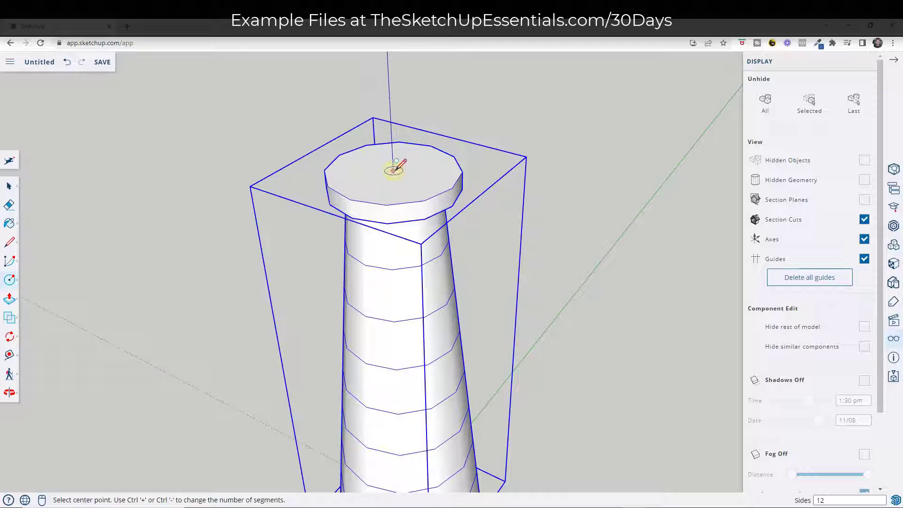
{"action": "scroll", "coordinate": [397, 166], "scroll_direction": "up", "scroll_amount": 5}
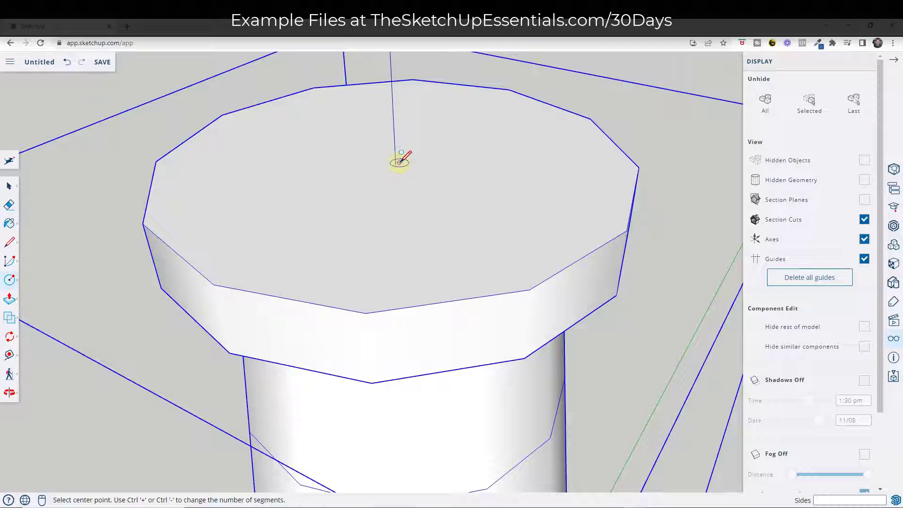
{"action": "key", "text": "space"}
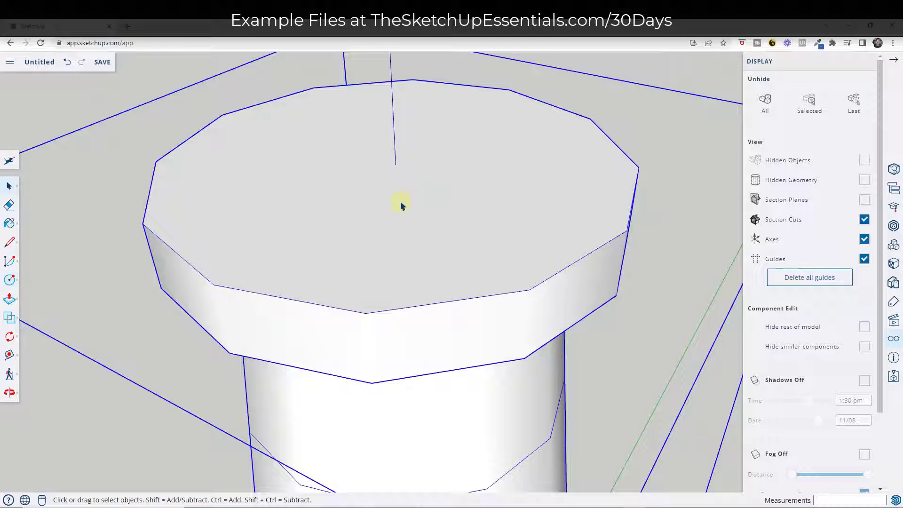
- Inside the tower group, use Find Center on the cap's top edges to add a guide point
{"action": "double_click", "coordinate": [433, 194]}
{"action": "right_click", "coordinate": [559, 275]}
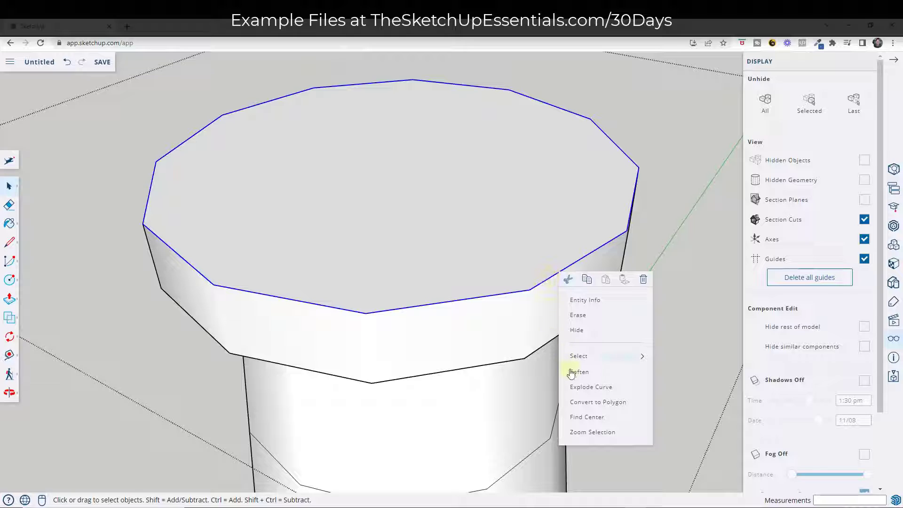
{"action": "left_click", "coordinate": [584, 418]}
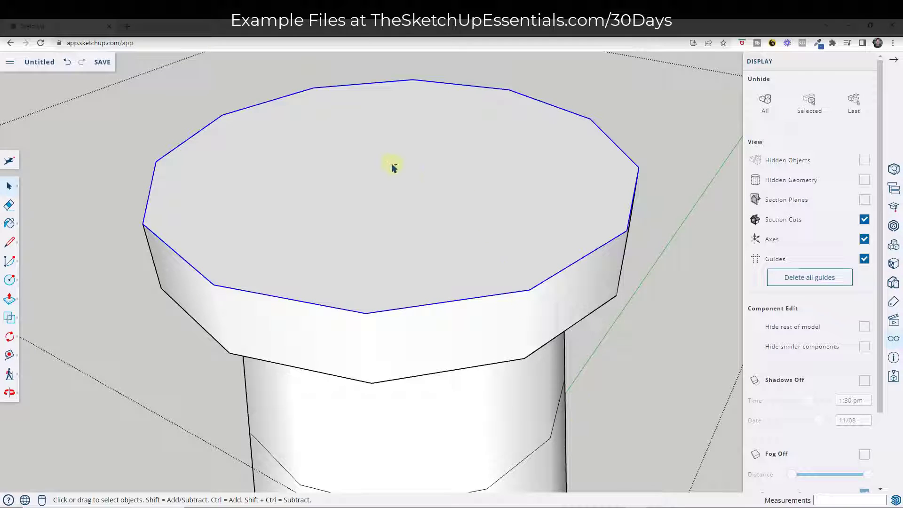
{"action": "left_click", "coordinate": [395, 167]}
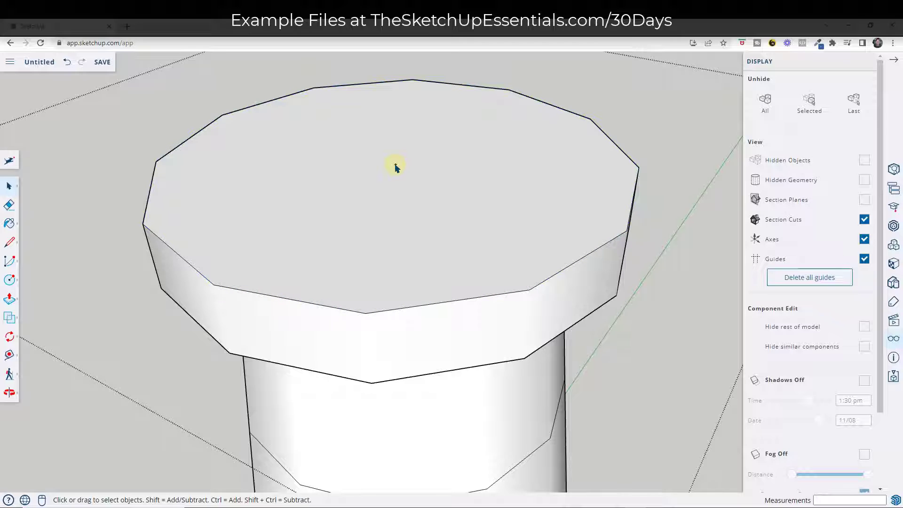
{"action": "left_click", "coordinate": [714, 246]}
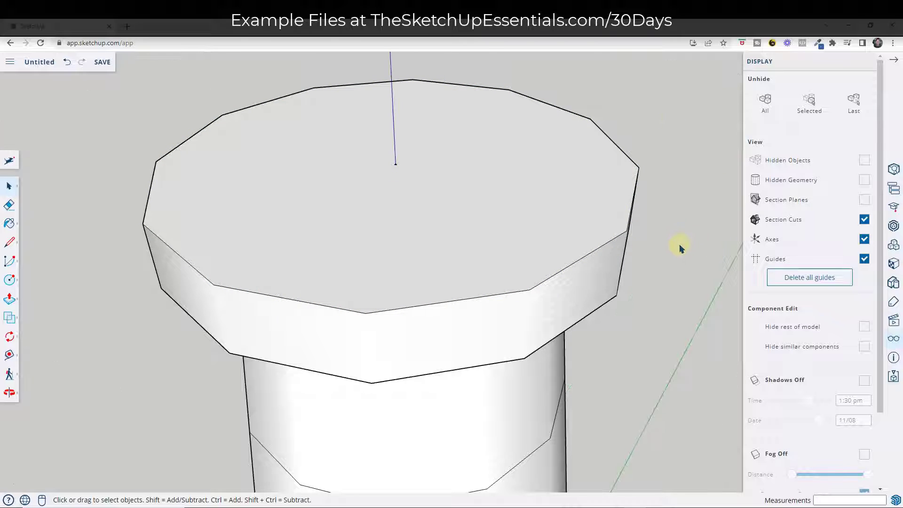
{"action": "scroll", "coordinate": [677, 244], "scroll_direction": "down", "scroll_amount": 5}
{"action": "scroll", "coordinate": [713, 206], "scroll_direction": "up", "scroll_amount": 4}
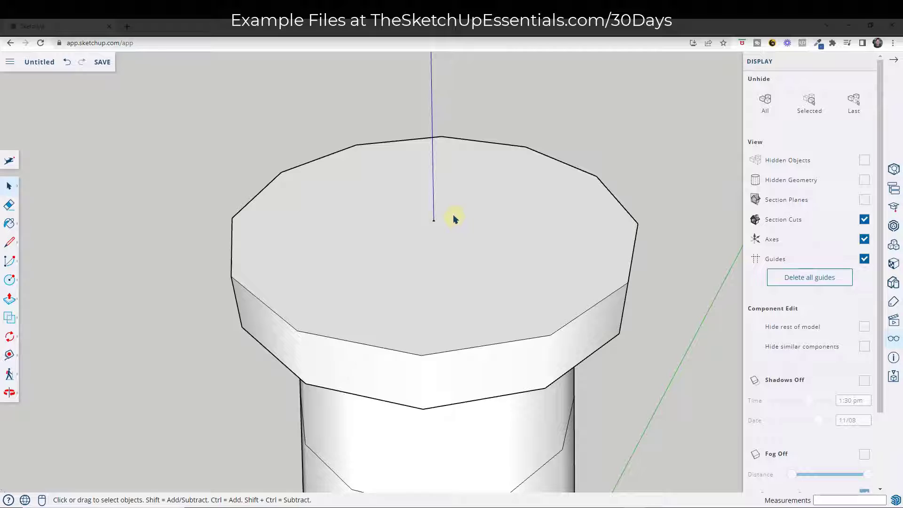
{"action": "key", "text": "c"}
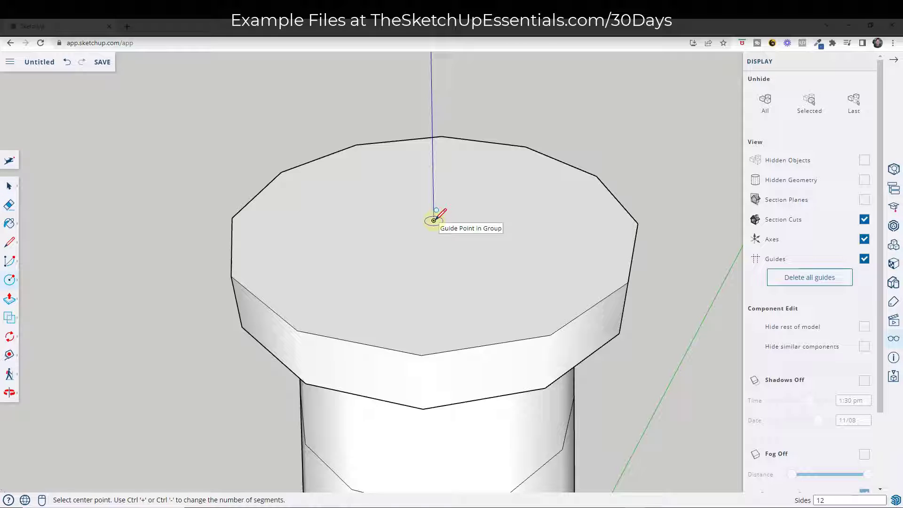
- Draw a 6-sided circle of 5' radius centred on the cap's guide point
{"action": "type", "text": "6"}
{"action": "key", "text": "Return"}
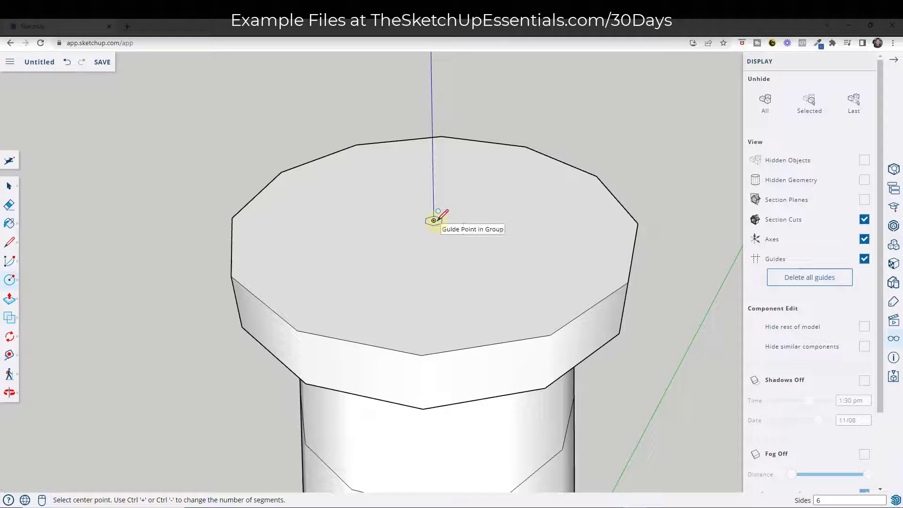
{"action": "middle_click_drag", "start_coordinate": [440, 217], "coordinate": [460, 194]}
{"action": "left_click", "coordinate": [457, 197]}
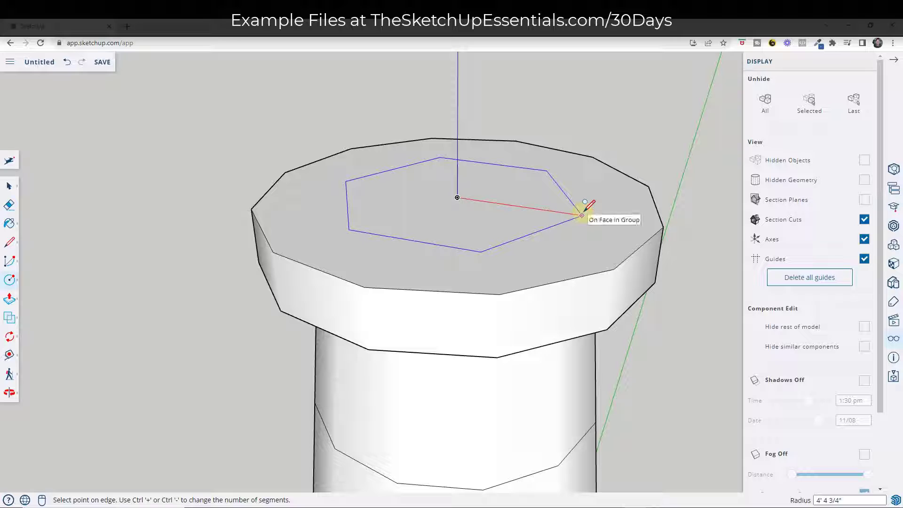
{"action": "type", "text": "5'"}
{"action": "key", "text": "Return"}
{"action": "key", "text": "space"}
{"action": "scroll", "coordinate": [585, 249], "scroll_direction": "down", "scroll_amount": 4}
{"action": "middle_click_drag", "start_coordinate": [565, 237], "coordinate": [507, 201]}
{"action": "scroll", "coordinate": [508, 207], "scroll_direction": "down", "scroll_amount": 3}
{"action": "key", "text": "p"}
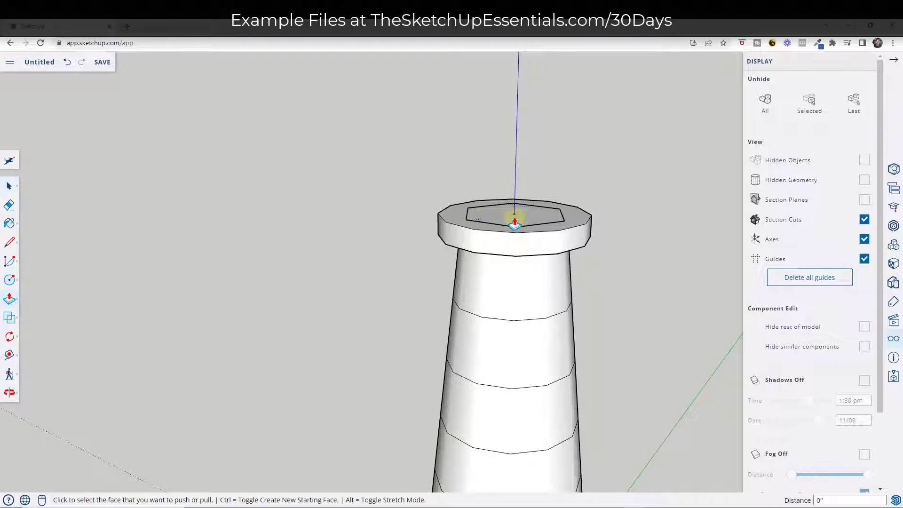
{"action": "left_click", "coordinate": [515, 215]}
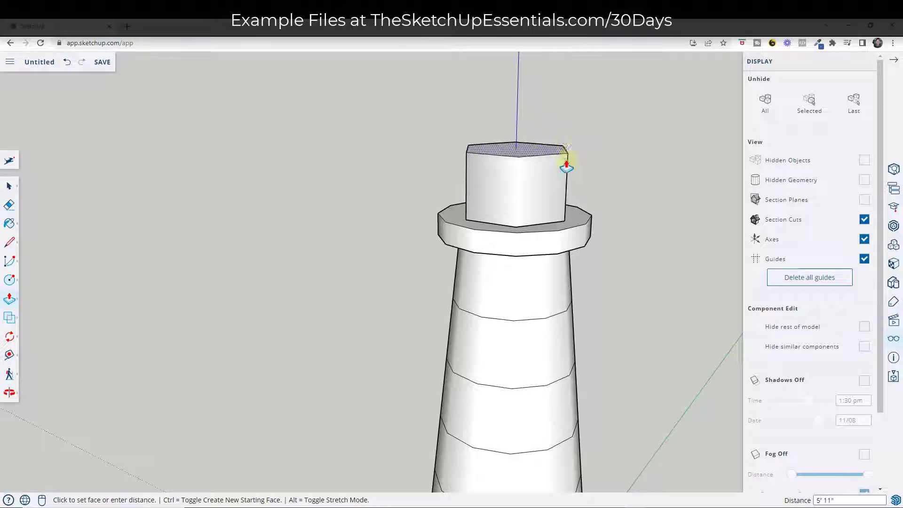
{"action": "left_click", "coordinate": [521, 145]}
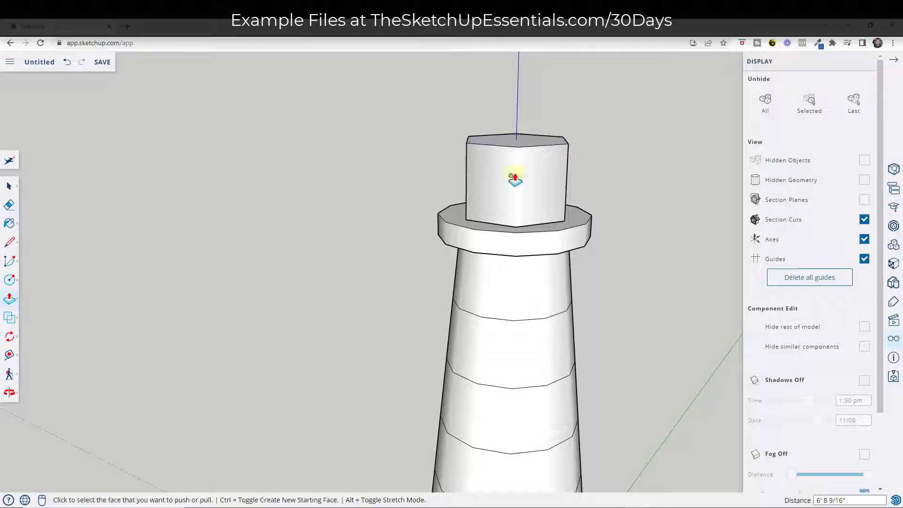
{"action": "middle_click_drag", "start_coordinate": [515, 178], "coordinate": [580, 192]}
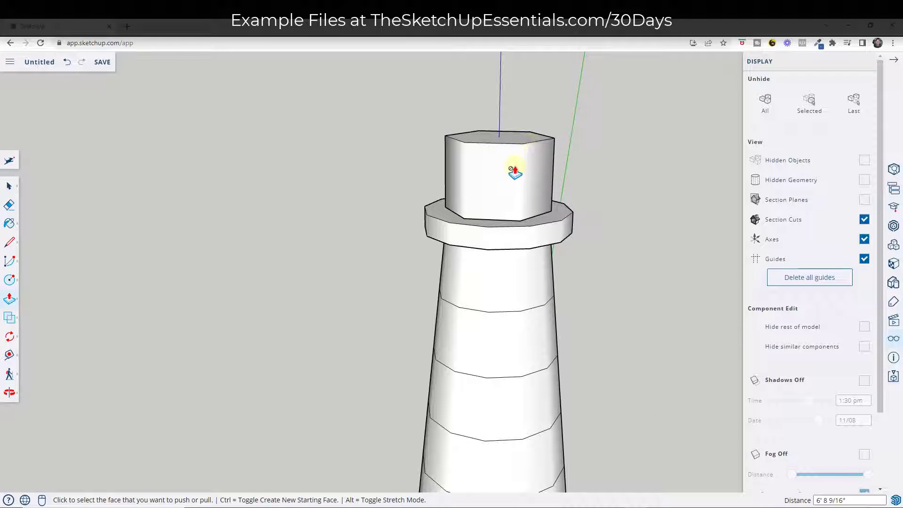
{"action": "key", "text": "space"}
{"action": "key", "text": "ctrl+z"}
{"action": "middle_click_drag", "start_coordinate": [635, 182], "coordinate": [536, 235]}
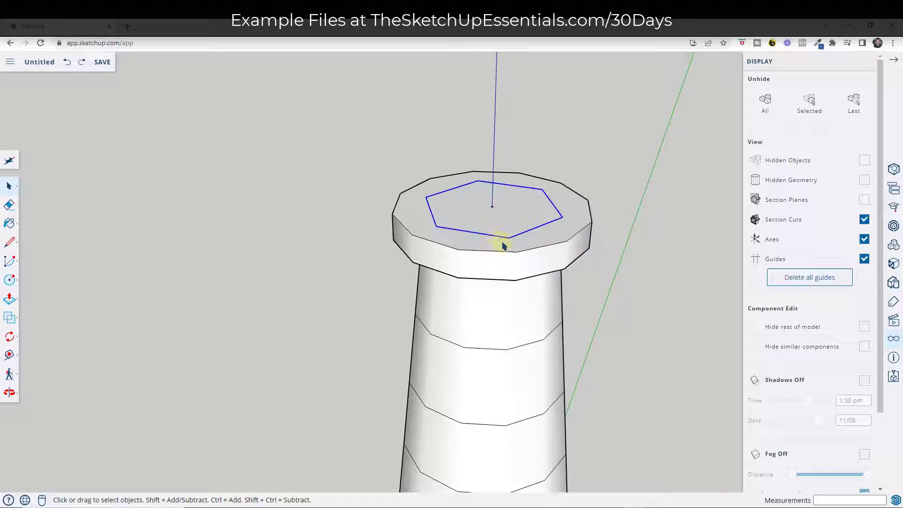
- Explode the hexagon outline and push/pull its face 7' up into the lantern block
{"action": "right_click", "coordinate": [521, 236]}
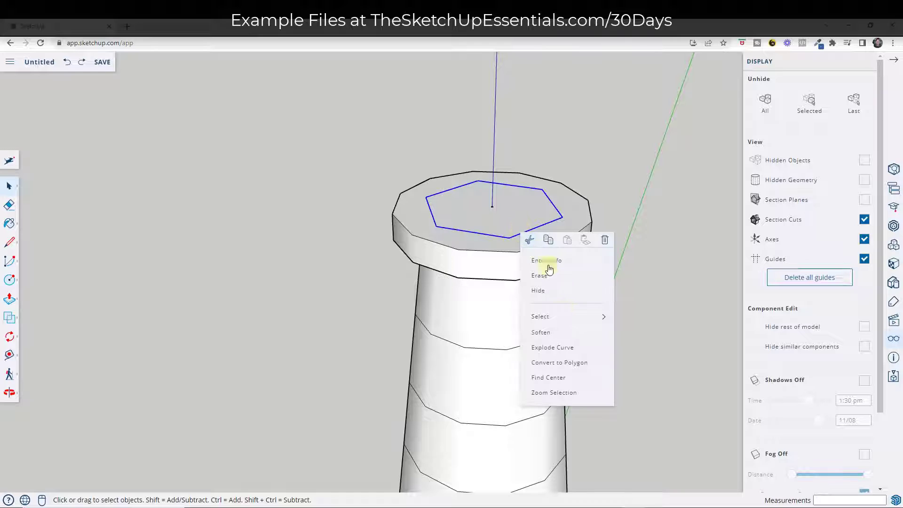
{"action": "left_click", "coordinate": [569, 349]}
{"action": "key", "text": "p"}
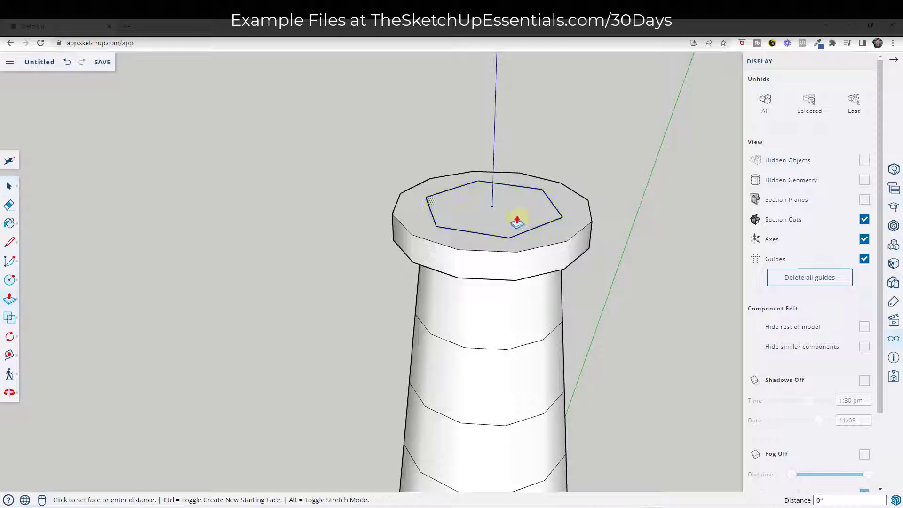
{"action": "left_click", "coordinate": [520, 219]}
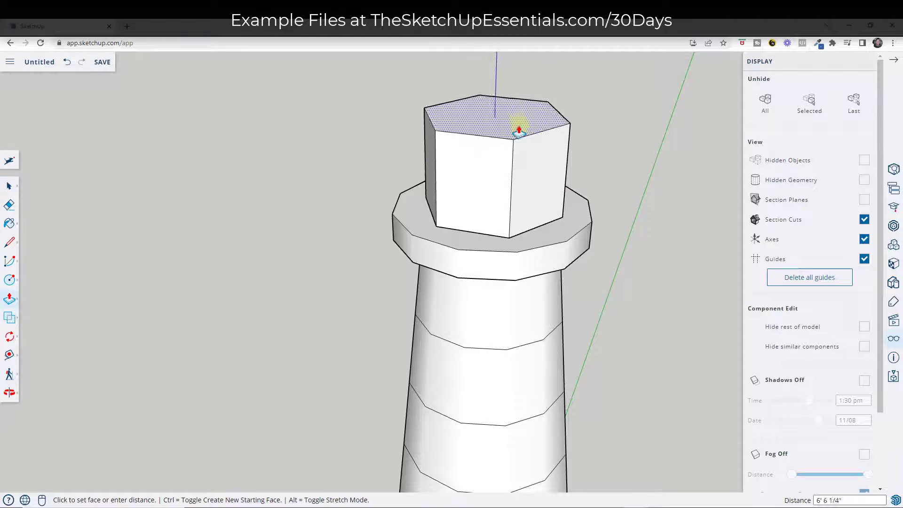
{"action": "scroll", "coordinate": [521, 126], "scroll_direction": "down", "scroll_amount": 3}
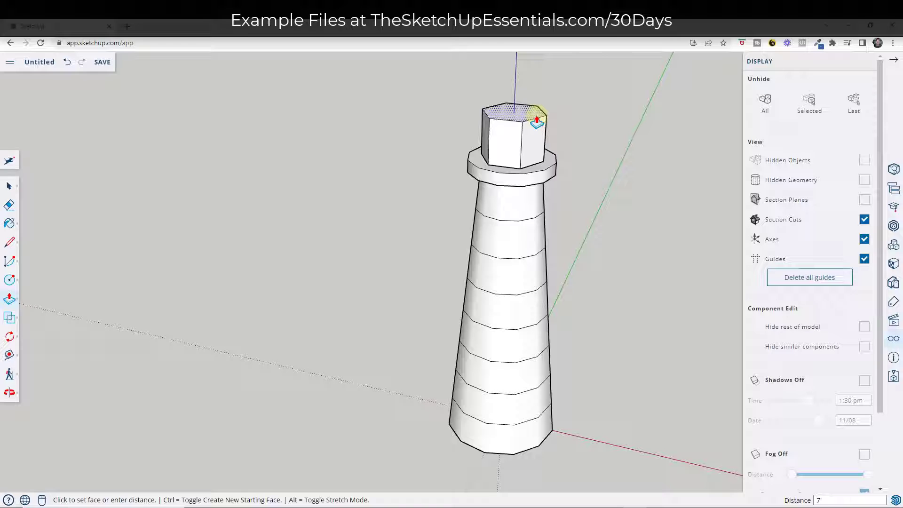
{"action": "left_click", "coordinate": [537, 116]}
{"action": "key", "text": "space"}
{"action": "middle_click_drag", "start_coordinate": [591, 236], "coordinate": [560, 169]}
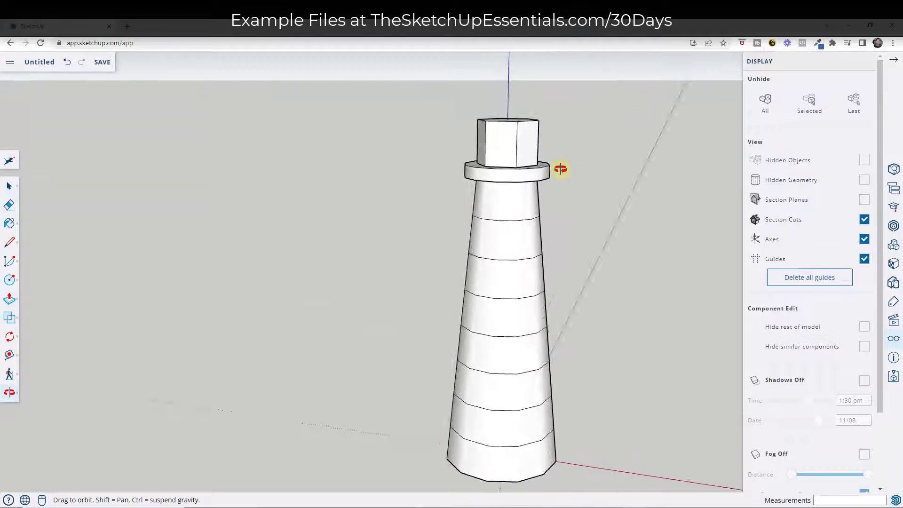
- Offset the lantern block's left face inward by 4 to outline a window
{"action": "scroll", "coordinate": [599, 142], "scroll_direction": "up", "scroll_amount": 5}
{"action": "key", "text": "f"}
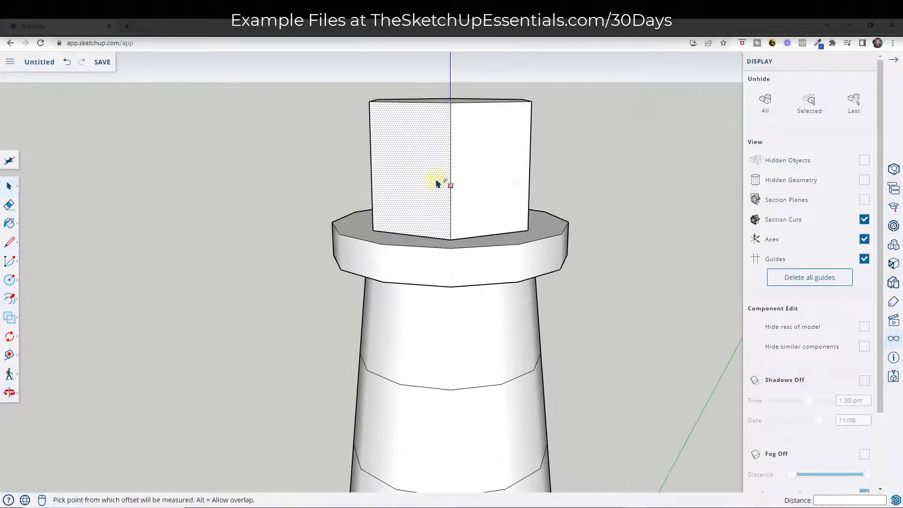
{"action": "left_click", "coordinate": [451, 168]}
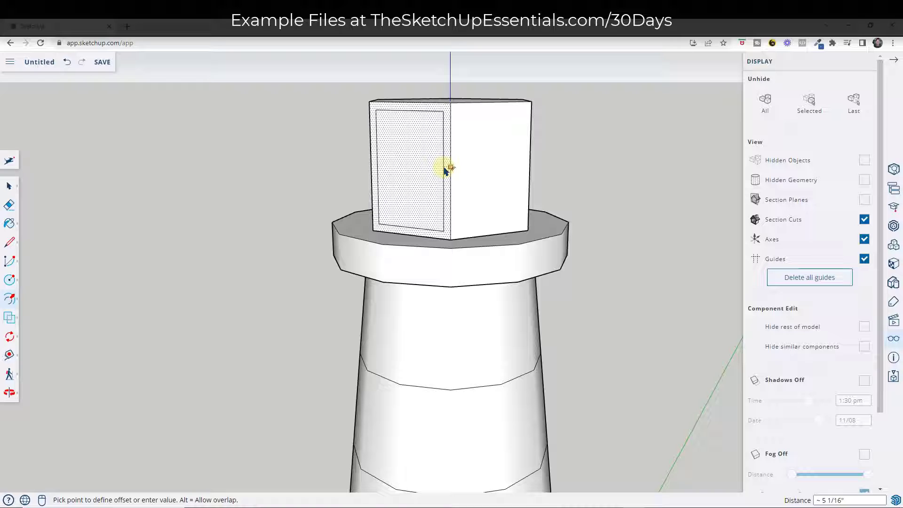
{"action": "type", "text": "4"}
{"action": "key", "text": "Return"}
{"action": "key", "text": "space"}
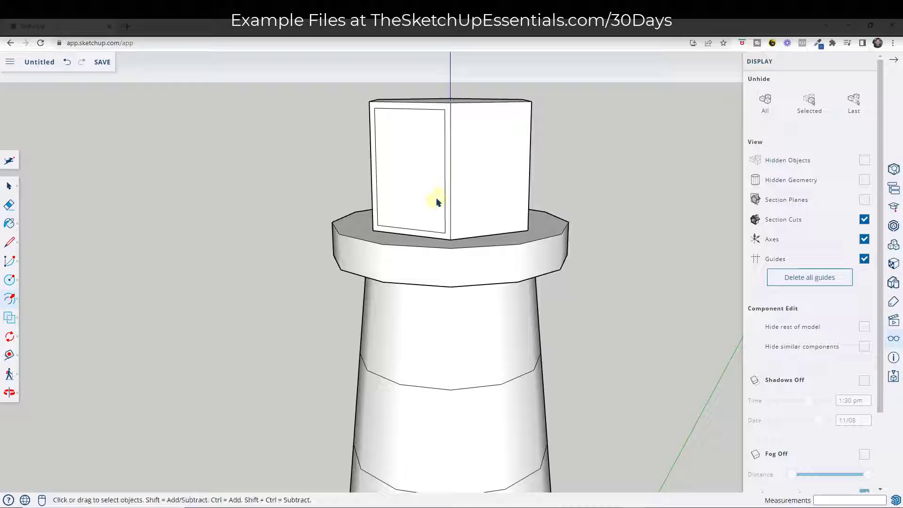
- Select the window outline's bottom edge and start moving it upward
{"action": "left_click", "coordinate": [427, 230]}
{"action": "key", "text": "m"}
{"action": "left_click", "coordinate": [430, 232]}
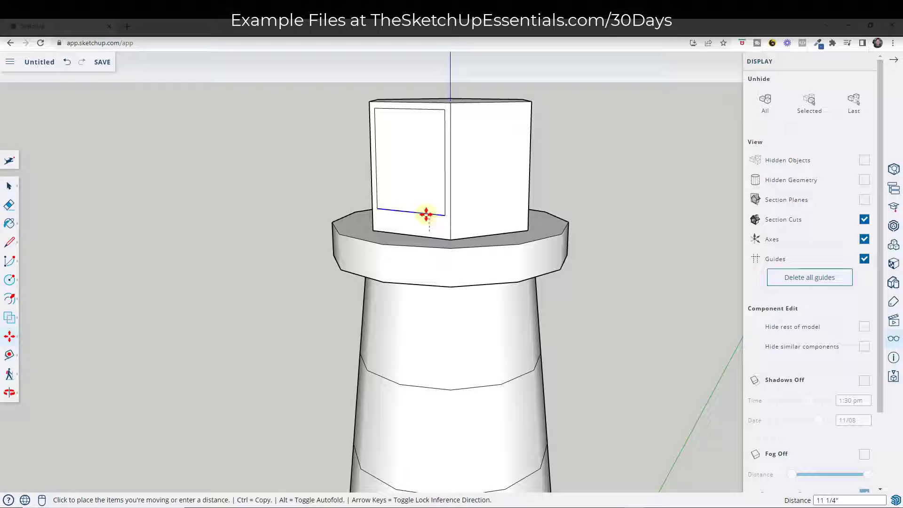
- Place the window's bottom edge at its raised height
{"action": "left_click", "coordinate": [426, 217]}
{"action": "key", "text": "o"}
{"action": "left_click_drag", "start_coordinate": [541, 224], "coordinate": [508, 221]}
{"action": "key", "text": "space"}
- Rotate-copy the window face 60° about the top centre onto the lantern's other sides
{"action": "left_click", "coordinate": [393, 169]}
{"action": "middle_click_drag", "start_coordinate": [451, 168], "coordinate": [471, 200]}
{"action": "middle_click_drag", "start_coordinate": [468, 144], "coordinate": [463, 197]}
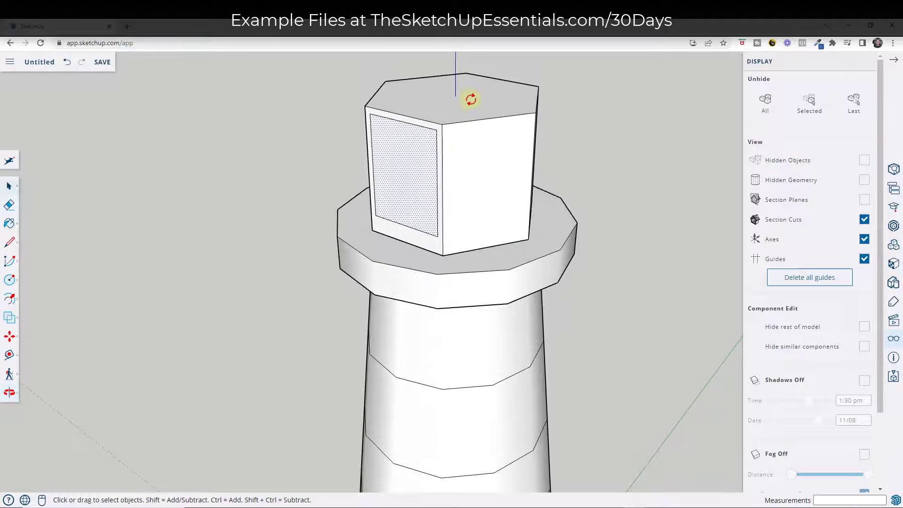
{"action": "middle_click_drag", "start_coordinate": [470, 94], "coordinate": [469, 119]}
{"action": "key", "text": "q"}
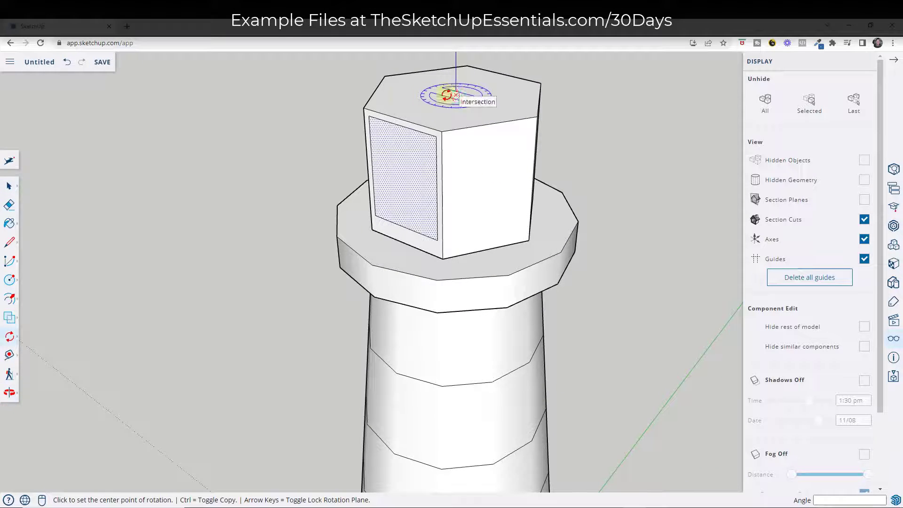
{"action": "left_click", "coordinate": [456, 95]}
{"action": "left_click", "coordinate": [363, 107]}
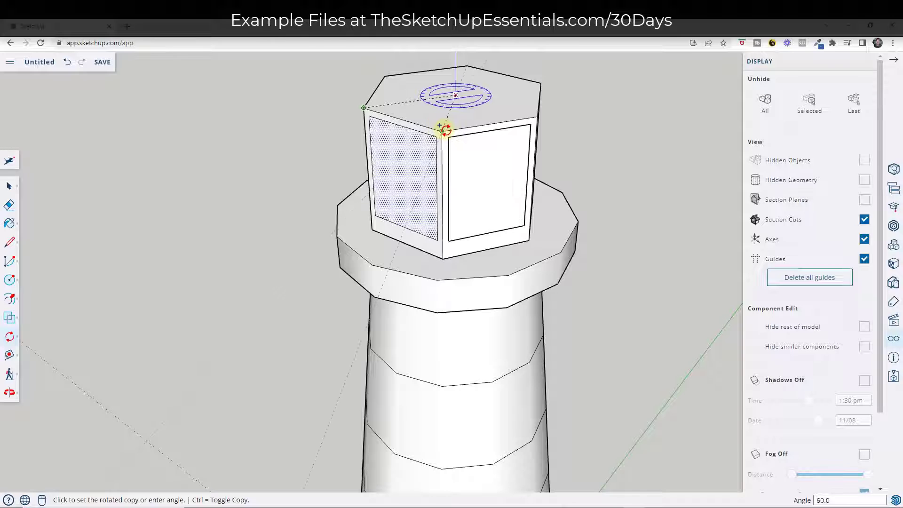
{"action": "left_click", "coordinate": [446, 128]}
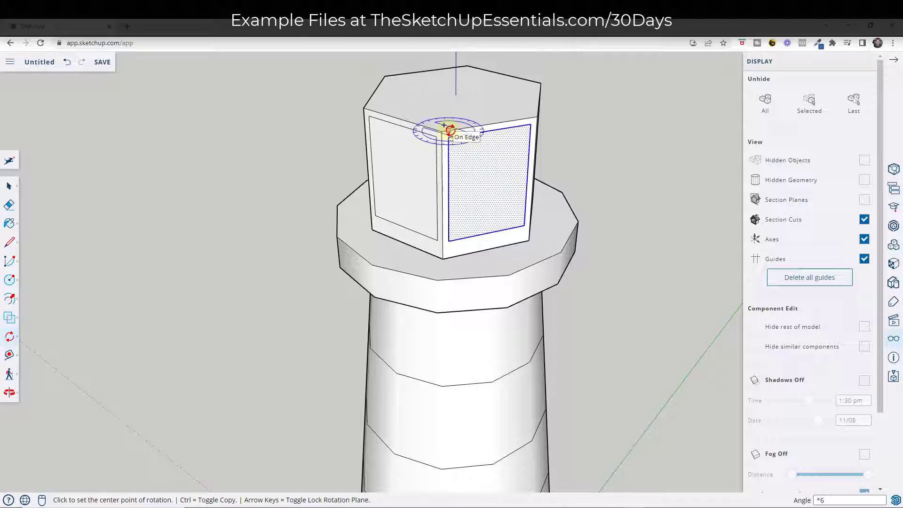
{"action": "middle_click_drag", "start_coordinate": [449, 130], "coordinate": [371, 157]}
{"action": "middle_click_drag", "start_coordinate": [560, 169], "coordinate": [552, 130]}
{"action": "key", "text": "space"}
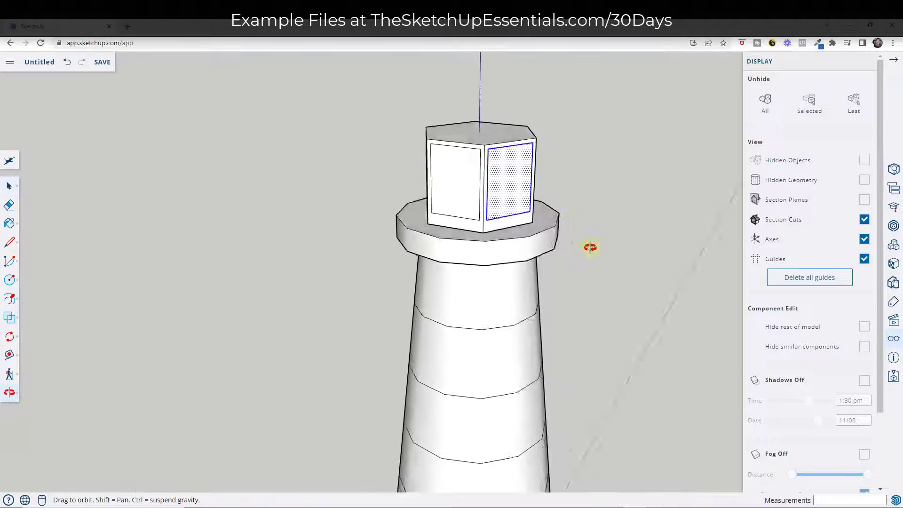
- Offset the lantern block's top face outward into a wider hexagon
{"action": "key", "text": "f"}
{"action": "scroll", "coordinate": [540, 146], "scroll_direction": "up", "scroll_amount": 2}
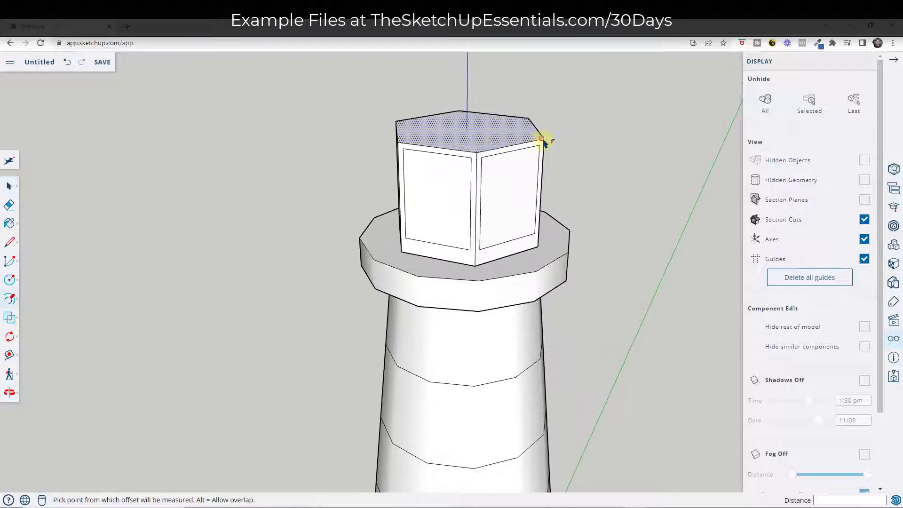
{"action": "left_click", "coordinate": [542, 140]}
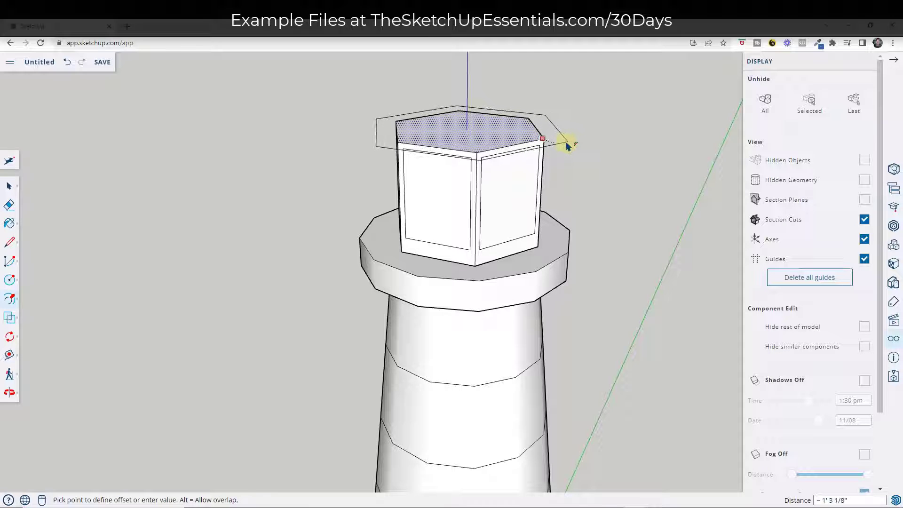
{"action": "left_click", "coordinate": [574, 264]}
{"action": "mouse_move", "coordinate": [572, 263]}
{"action": "middle_mouse_down"}
{"action": "mouse_move", "coordinate": [558, 171]}
{"action": "mouse_move", "coordinate": [569, 260]}
{"action": "middle_mouse_up"}
{"action": "key", "text": "space"}
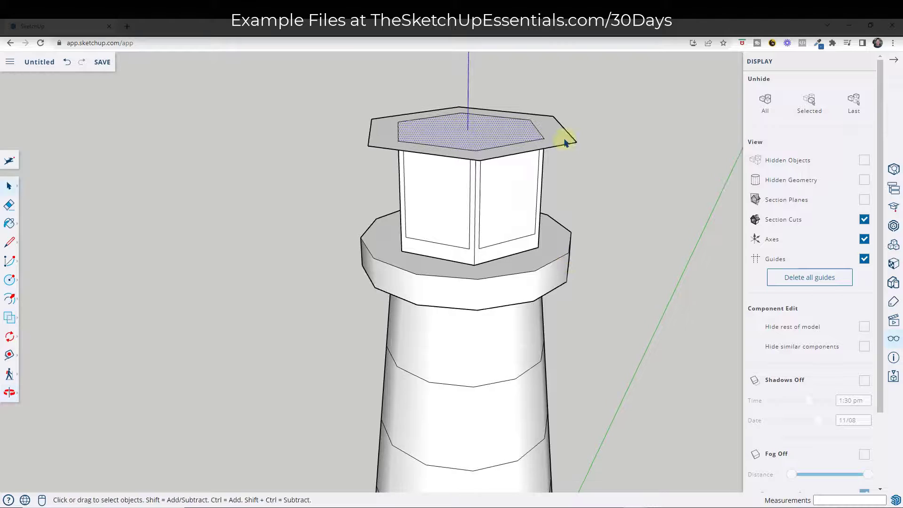
- Select the outer hexagon ring and start pulling it upward
{"action": "left_click", "coordinate": [563, 140]}
{"action": "key", "text": "p"}
{"action": "left_click", "coordinate": [551, 137]}
{"action": "scroll", "coordinate": [549, 94], "scroll_direction": "down", "scroll_amount": 3}
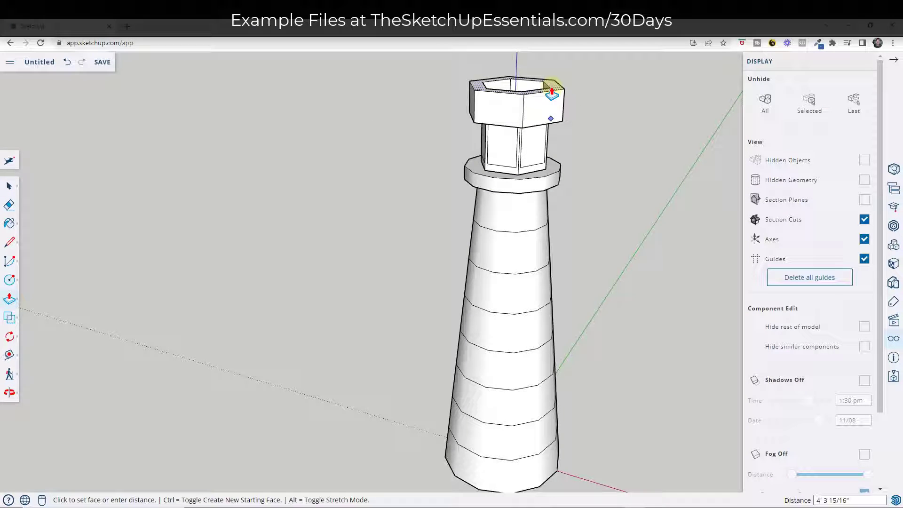
- Set the height of the pulled outer ring to form the roof block
{"action": "left_click", "coordinate": [550, 91]}
{"action": "key", "text": "space"}
{"action": "middle_click_drag", "start_coordinate": [554, 89], "coordinate": [523, 86]}
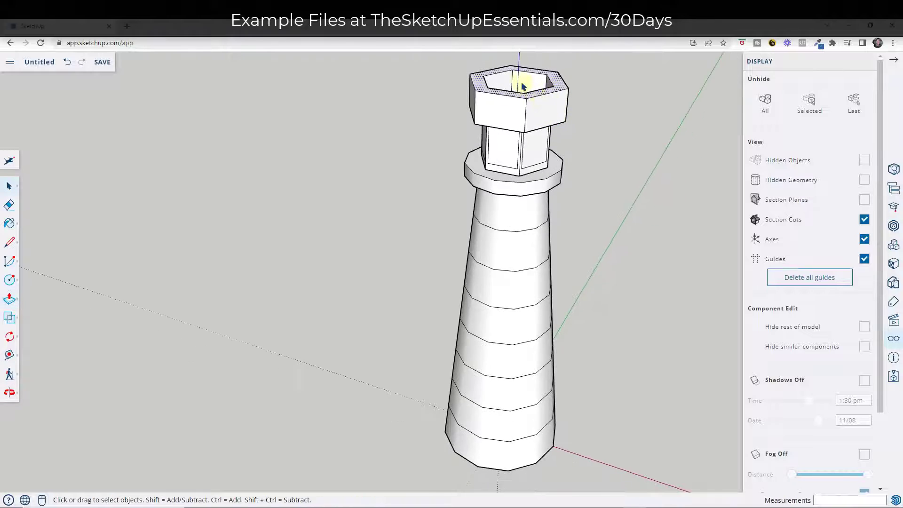
{"action": "scroll", "coordinate": [524, 86], "scroll_direction": "up", "scroll_amount": 2}
- Erase the inner edges and leftover edge on the roof block, then select its flat top face
{"action": "key", "text": "e"}
{"action": "mouse_move", "coordinate": [508, 57]}
{"action": "left_mouse_down"}
{"action": "mouse_move", "coordinate": [583, 87]}
{"action": "mouse_move", "coordinate": [524, 95]}
{"action": "mouse_move", "coordinate": [451, 77]}
{"action": "mouse_move", "coordinate": [535, 99]}
{"action": "left_mouse_up"}
{"action": "scroll", "coordinate": [474, 86], "scroll_direction": "up", "scroll_amount": 1}
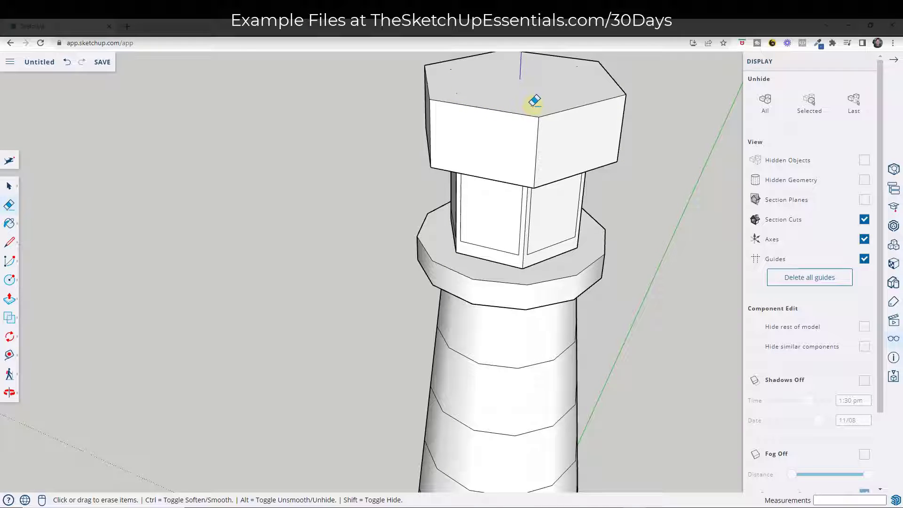
{"action": "left_click", "coordinate": [577, 66]}
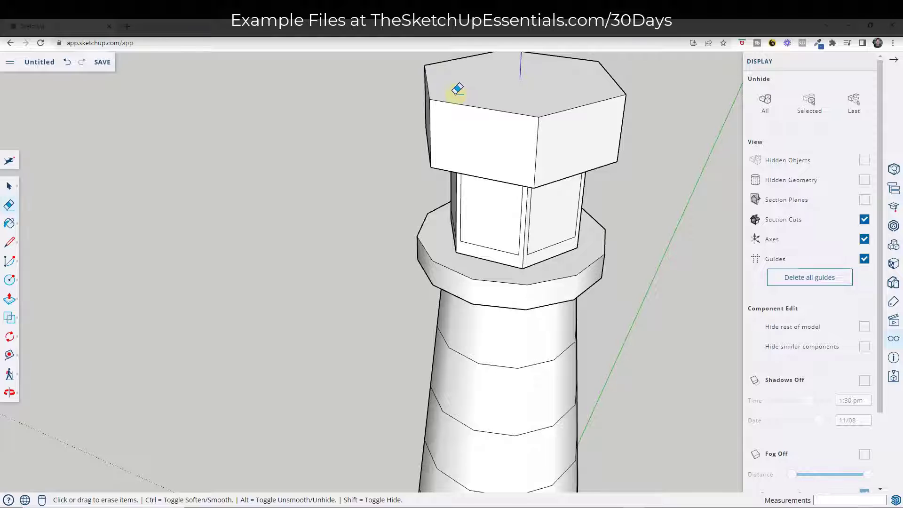
{"action": "scroll", "coordinate": [504, 137], "scroll_direction": "down", "scroll_amount": 2}
{"action": "scroll", "coordinate": [524, 143], "scroll_direction": "up", "scroll_amount": 4}
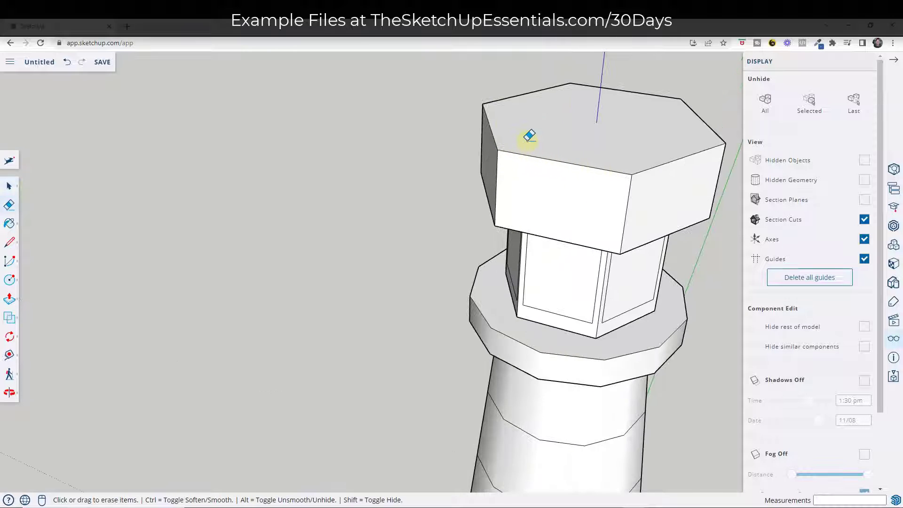
{"action": "key", "text": "space"}
{"action": "left_click", "coordinate": [619, 153]}
{"action": "scroll", "coordinate": [662, 131], "scroll_direction": "down", "scroll_amount": 2}
- Scale the roof block's top face to 0.01 about its centre
{"action": "scroll", "coordinate": [585, 94], "scroll_direction": "up", "scroll_amount": 2}
{"action": "key", "text": "s"}
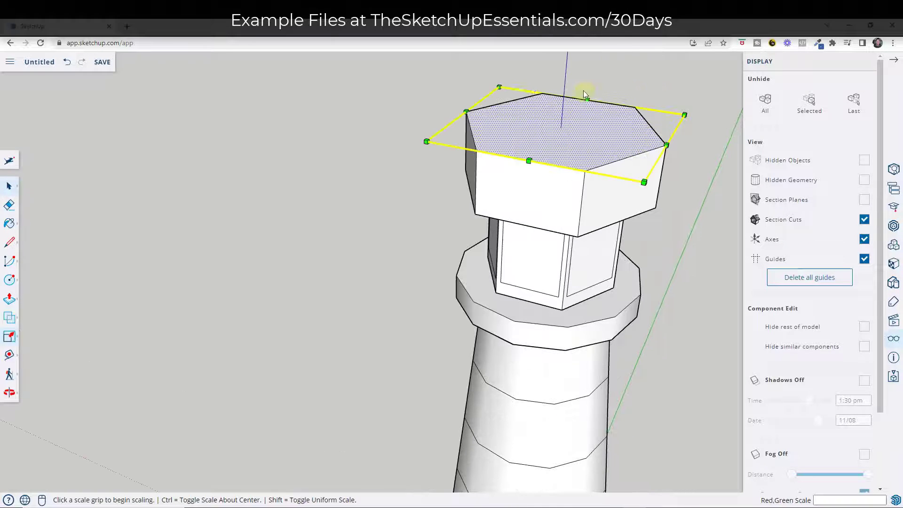
{"action": "key", "text": "ctrl"}
{"action": "left_click", "coordinate": [499, 86]}
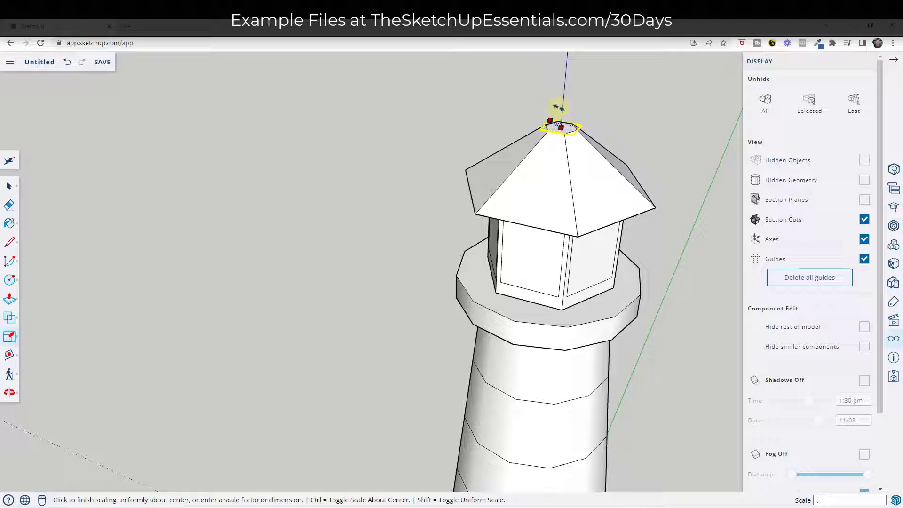
{"action": "key", "text": "Return"}
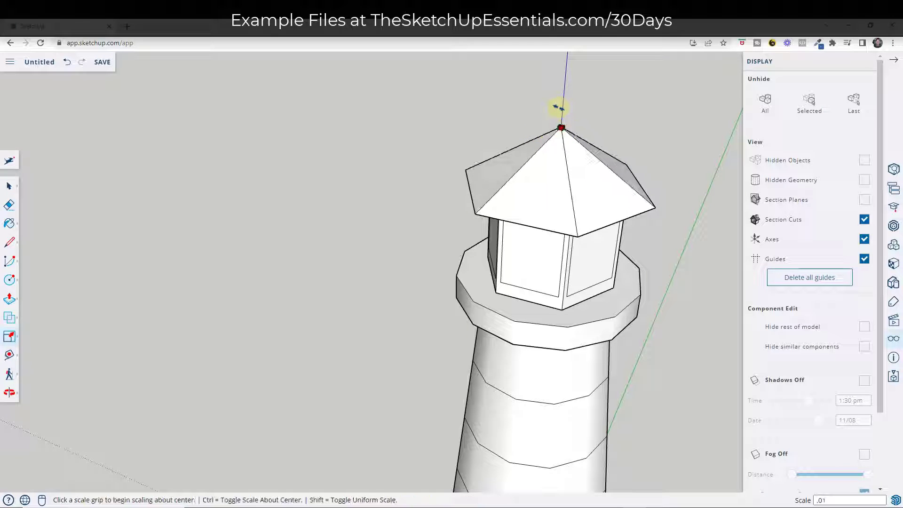
{"action": "key", "text": "space"}
{"action": "scroll", "coordinate": [536, 141], "scroll_direction": "up", "scroll_amount": 5}
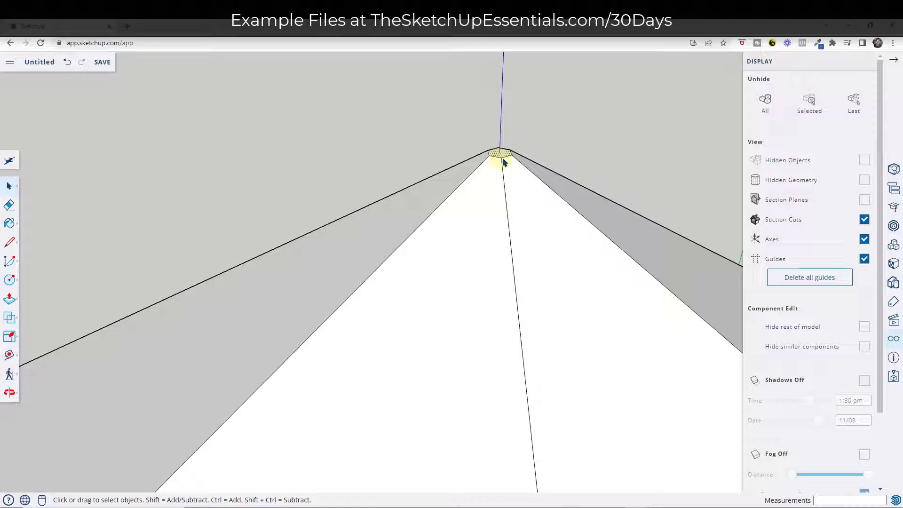
{"action": "scroll", "coordinate": [503, 161], "scroll_direction": "down", "scroll_amount": 10}
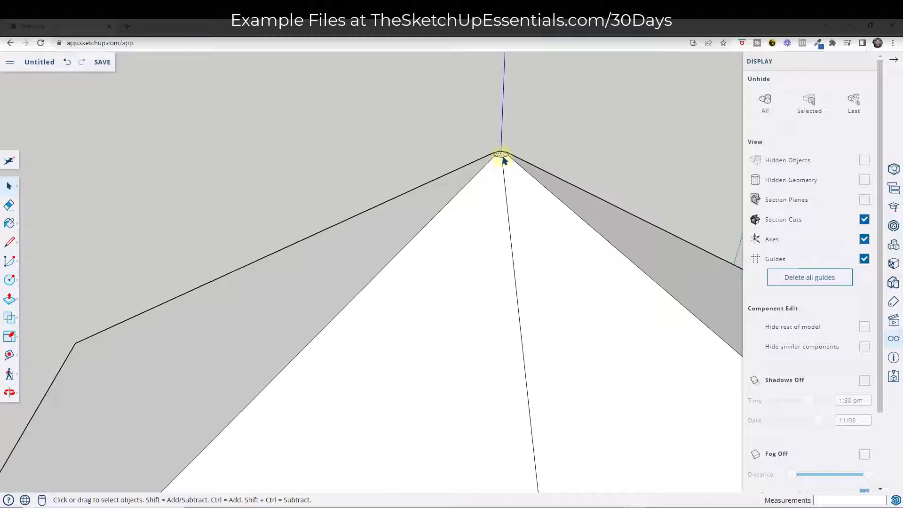
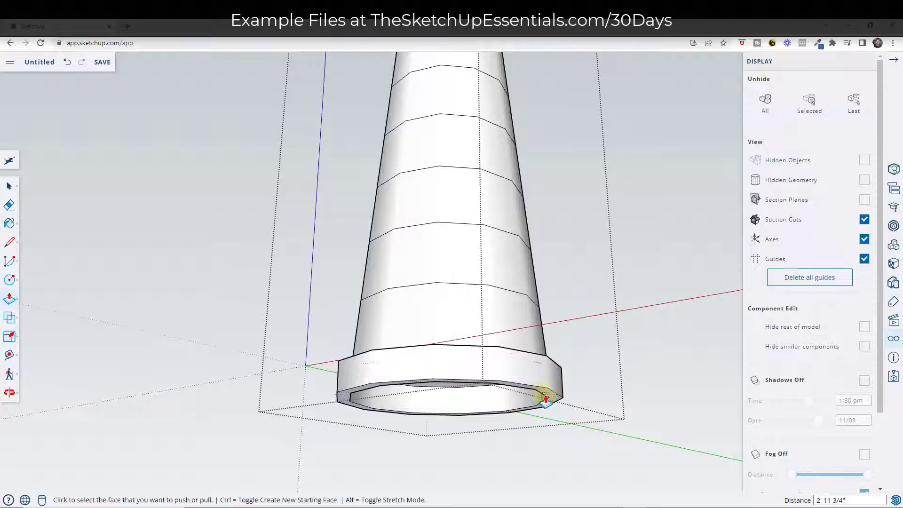
- Finish the base ring extrusion and orbit out to view the whole lighthouse
{"action": "key", "text": "space"}
{"action": "middle_click_drag", "start_coordinate": [540, 387], "coordinate": [529, 358]}
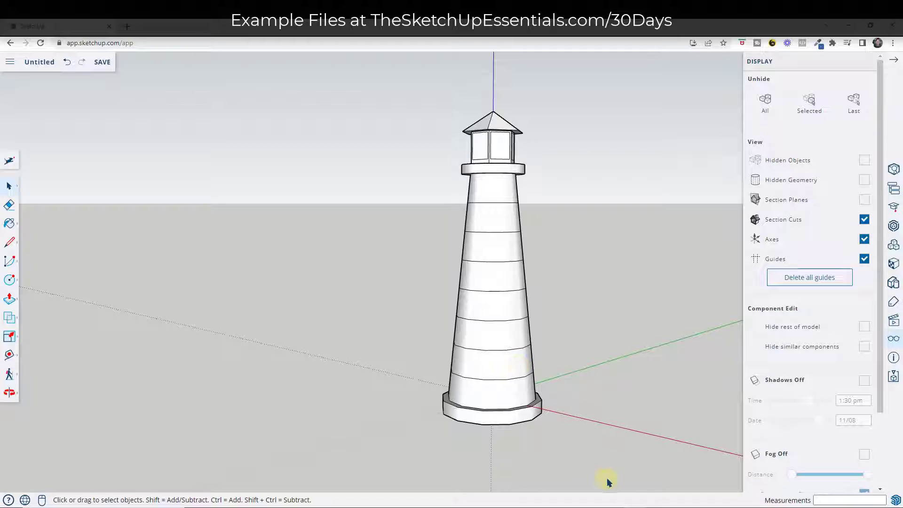
- Select the whole lighthouse, including its lantern top, and move it to a new spot
{"action": "left_click", "coordinate": [503, 380]}
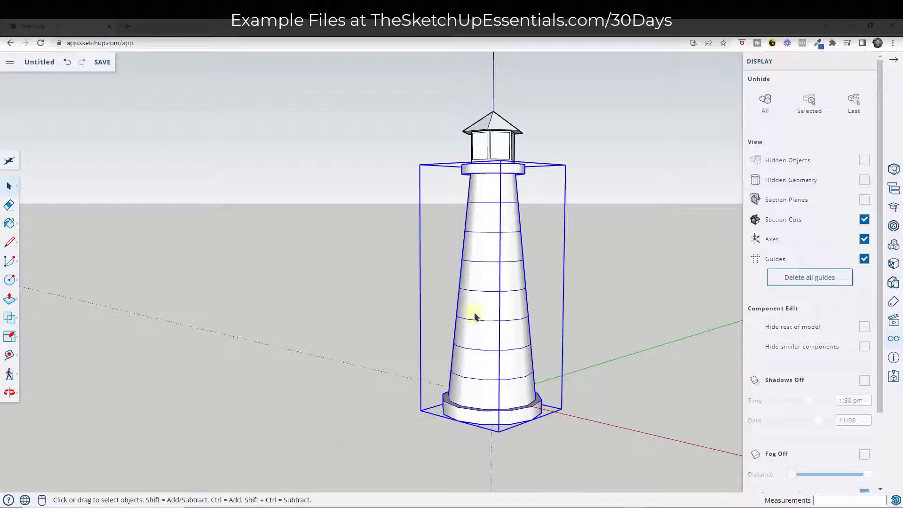
{"action": "left_click_drag", "start_coordinate": [374, 89], "coordinate": [642, 463]}
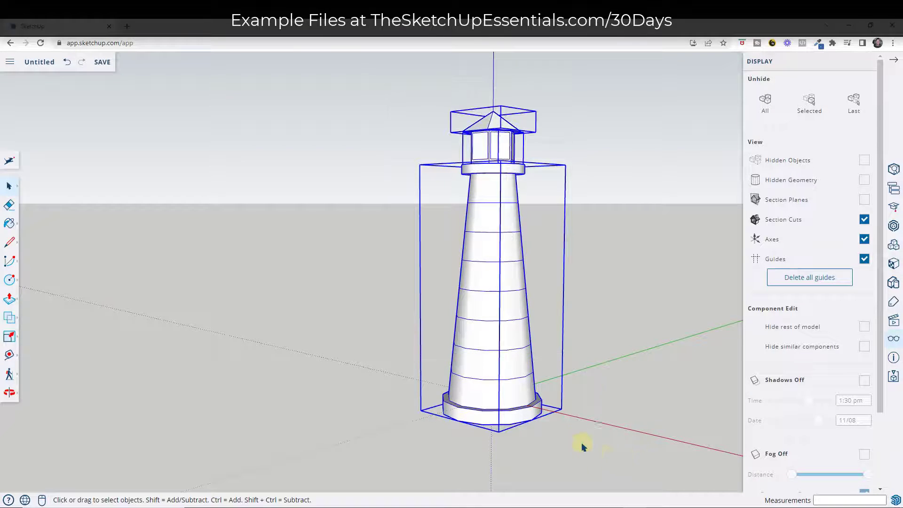
{"action": "key", "text": "m"}
{"action": "left_click", "coordinate": [535, 421]}
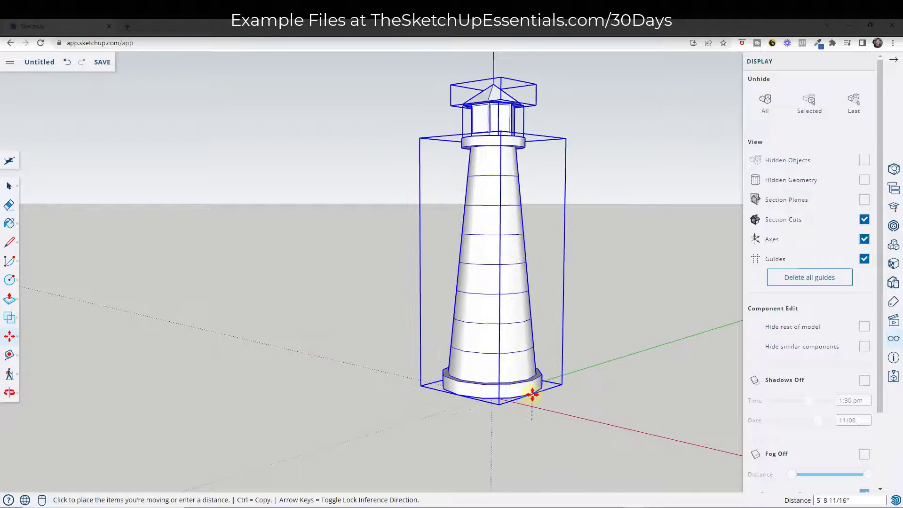
{"action": "left_click", "coordinate": [493, 404]}
{"action": "middle_click_drag", "start_coordinate": [499, 405], "coordinate": [522, 414]}
- Draw a rectangular house footprint on the ground beside the lighthouse base
{"action": "key", "text": "l"}
{"action": "scroll", "coordinate": [516, 399], "scroll_direction": "up", "scroll_amount": 4}
{"action": "left_click", "coordinate": [515, 400]}
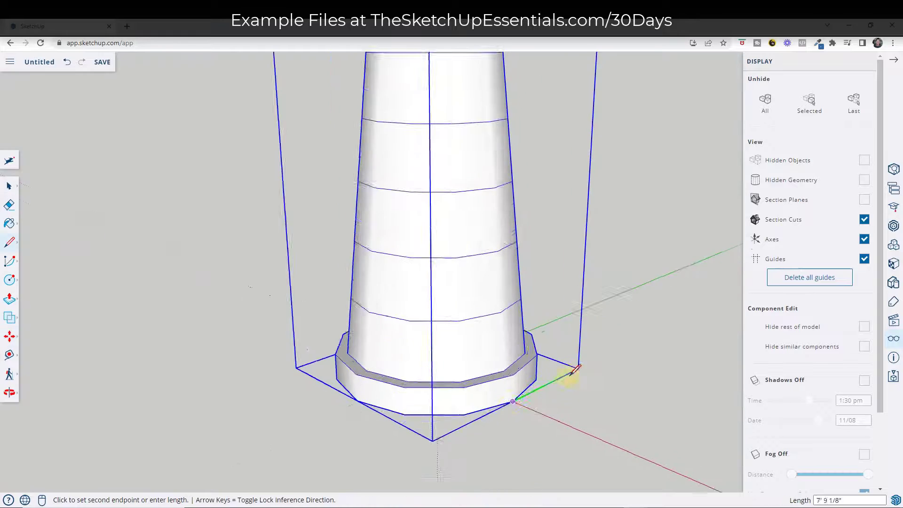
{"action": "scroll", "coordinate": [451, 346], "scroll_direction": "down", "scroll_amount": 4}
{"action": "middle_click_drag", "start_coordinate": [452, 345], "coordinate": [385, 367]}
{"action": "left_click", "coordinate": [442, 379]}
{"action": "middle_click_drag", "start_coordinate": [442, 379], "coordinate": [413, 376]}
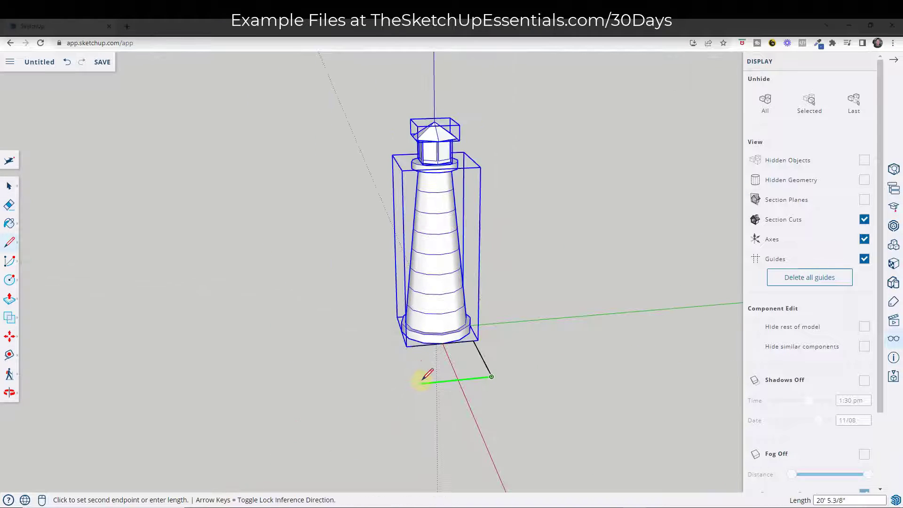
{"action": "left_click", "coordinate": [412, 346]}
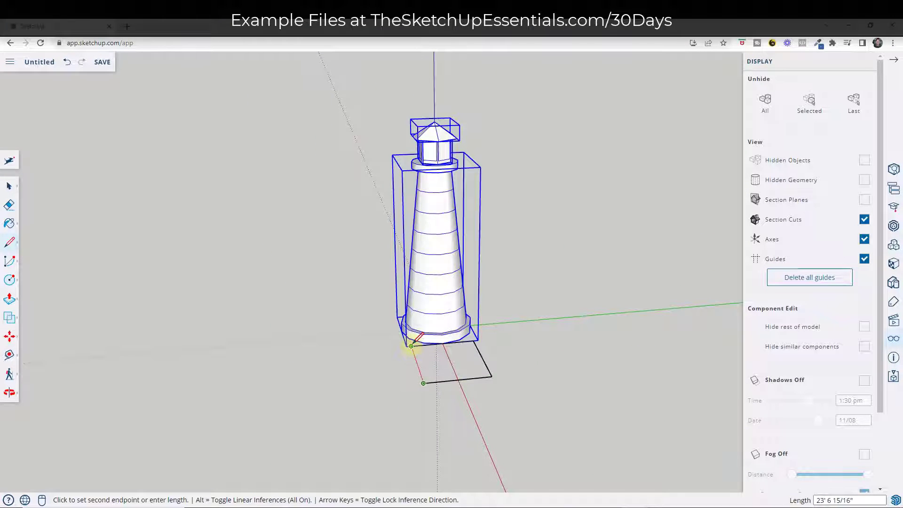
{"action": "left_click", "coordinate": [412, 346]}
{"action": "key", "text": "space"}
{"action": "key", "text": "p"}
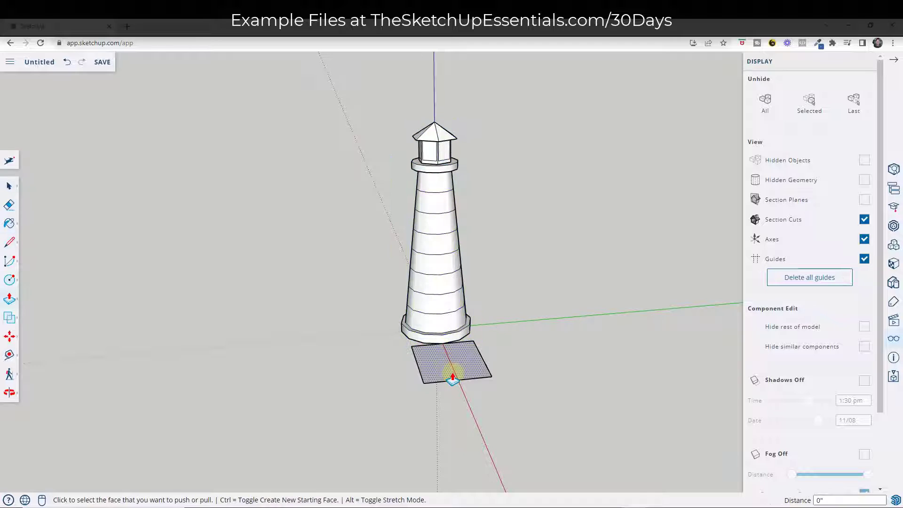
{"action": "left_click", "coordinate": [453, 371]}
- Pull the footprint up into a 10' tall box
{"action": "middle_click_drag", "start_coordinate": [455, 333], "coordinate": [659, 268]}
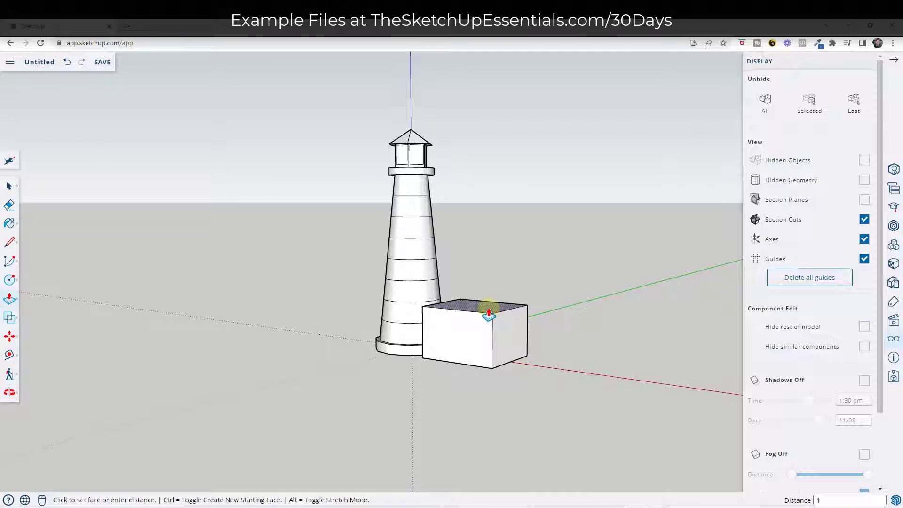
{"action": "type", "text": "10'"}
{"action": "key", "text": "Return"}
{"action": "key", "text": "space"}
{"action": "middle_click_drag", "start_coordinate": [489, 310], "coordinate": [478, 407]}
{"action": "scroll", "coordinate": [469, 353], "scroll_direction": "up", "scroll_amount": 8}
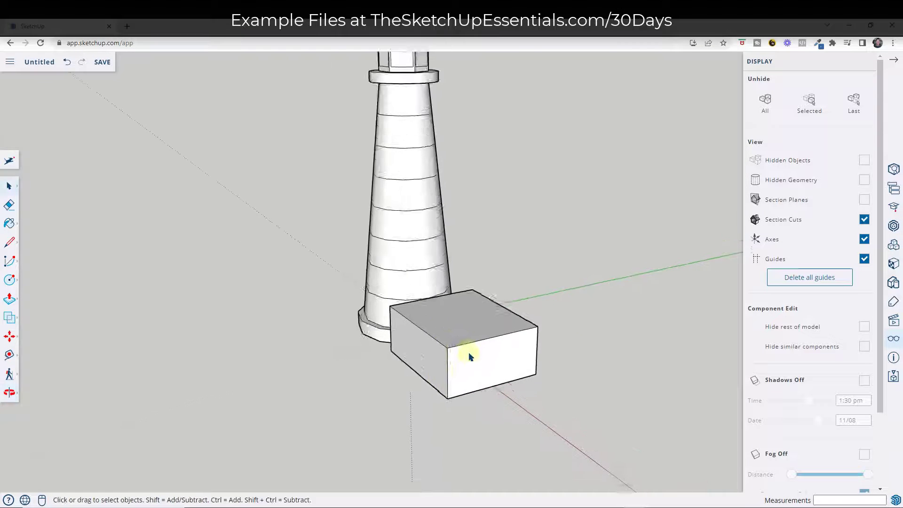
- Draw a centre ridge line across the box top and raise it 5' to form a gable
{"action": "key", "text": "l"}
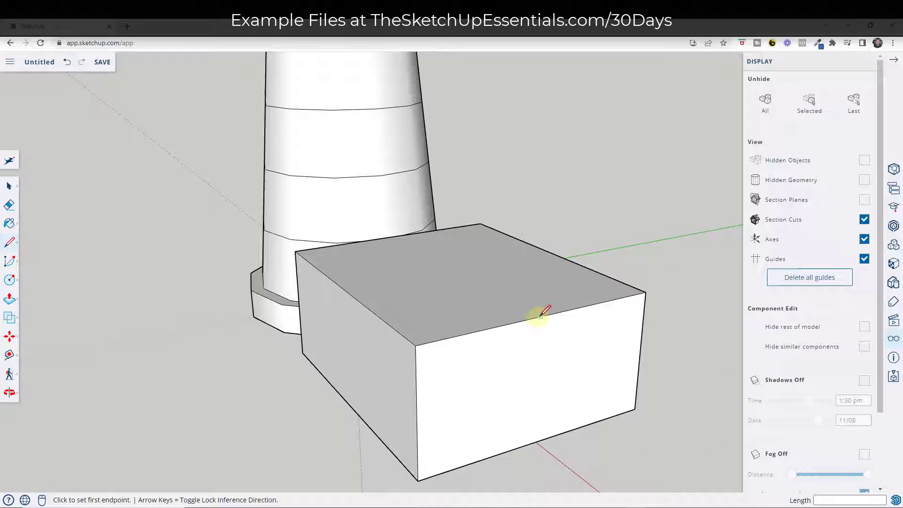
{"action": "left_click", "coordinate": [540, 315]}
{"action": "left_click", "coordinate": [396, 237]}
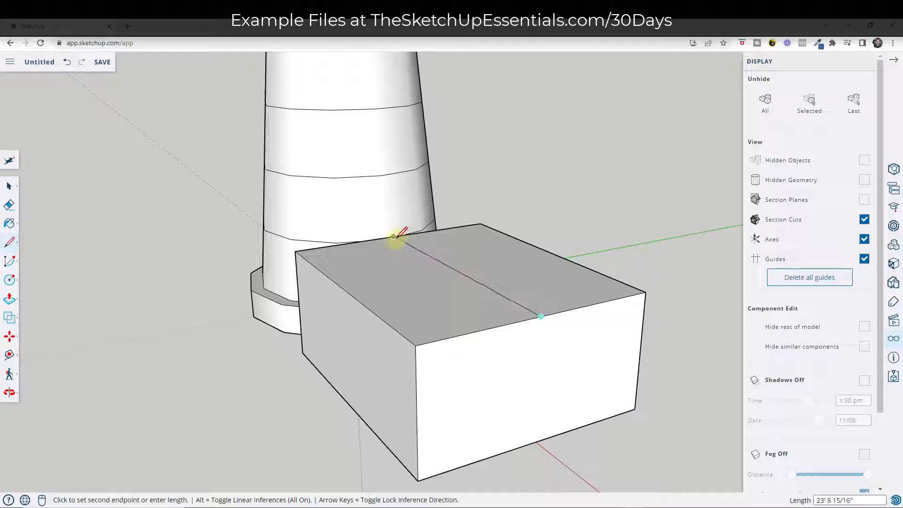
{"action": "key", "text": "space"}
{"action": "left_click", "coordinate": [502, 296]}
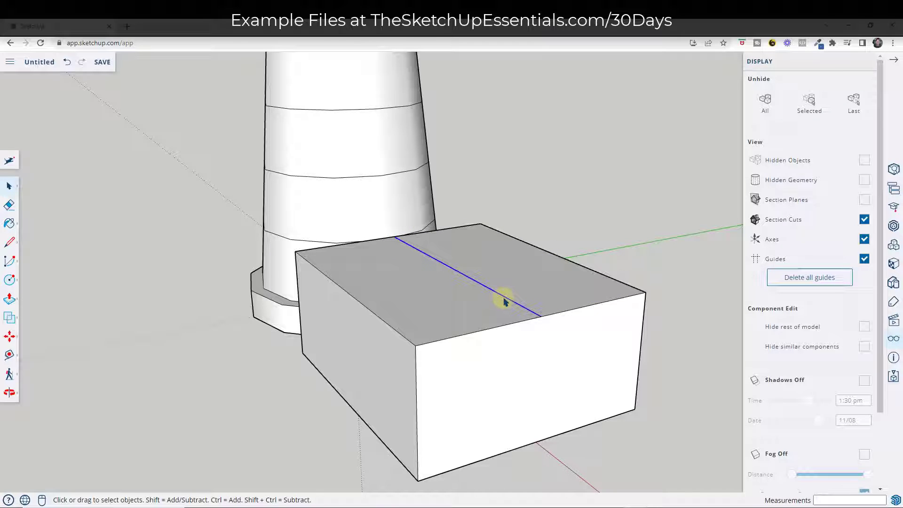
{"action": "key", "text": "m"}
{"action": "left_click", "coordinate": [541, 318]}
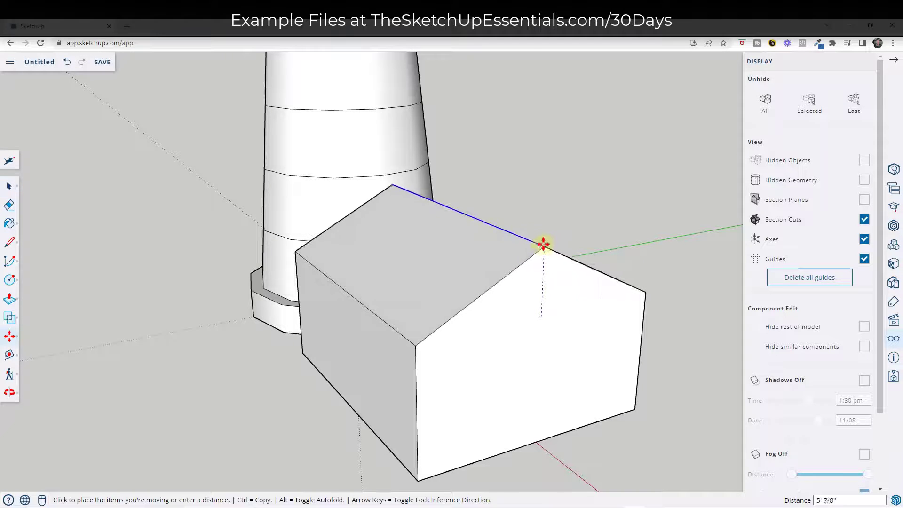
{"action": "type", "text": "5'"}
{"action": "key", "text": "Return"}
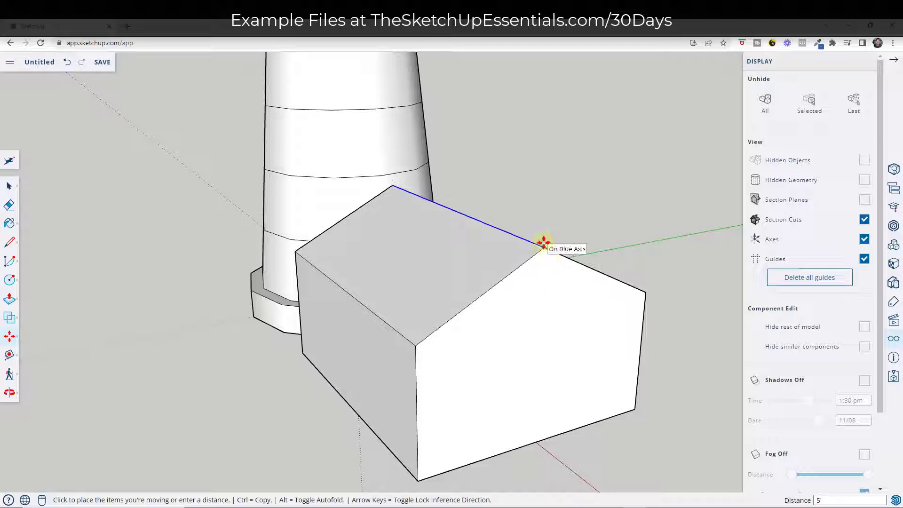
{"action": "key", "text": "space"}
- Offset the sloped roof edges of the gable to outline the roof trim
{"action": "middle_click_drag", "start_coordinate": [508, 416], "coordinate": [484, 379]}
{"action": "left_click", "coordinate": [517, 230]}
{"action": "key", "text": "f"}
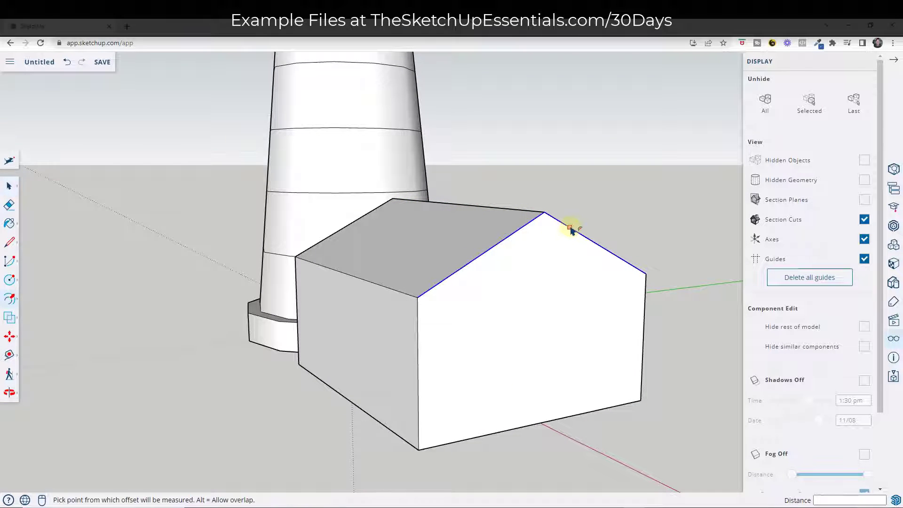
{"action": "left_click", "coordinate": [573, 228]}
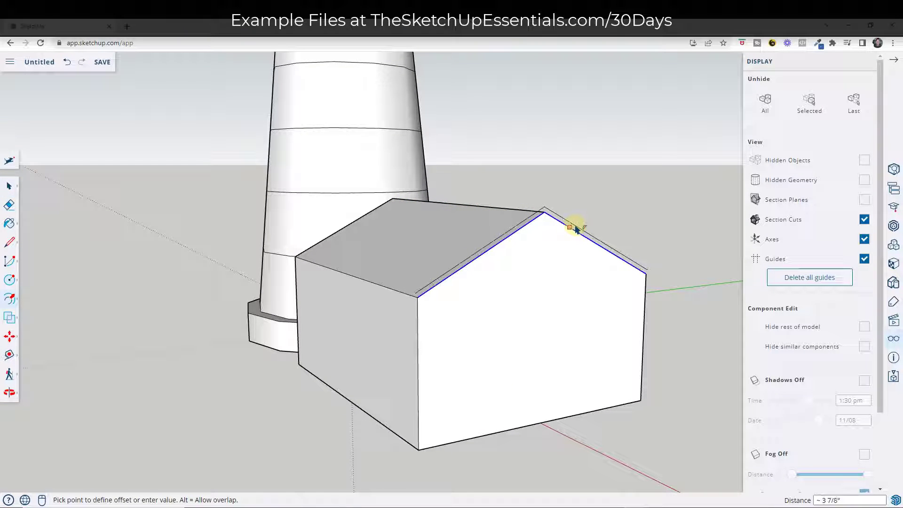
{"action": "left_click", "coordinate": [575, 229]}
- Draw short lines to close the eave ends of the roof trim outline
{"action": "key", "text": "space"}
{"action": "scroll", "coordinate": [413, 296], "scroll_direction": "up", "scroll_amount": 3}
{"action": "left_click", "coordinate": [423, 301]}
{"action": "left_click", "coordinate": [397, 319]}
{"action": "left_click", "coordinate": [414, 309]}
{"action": "key", "text": "m"}
{"action": "scroll", "coordinate": [316, 293], "scroll_direction": "down", "scroll_amount": 3}
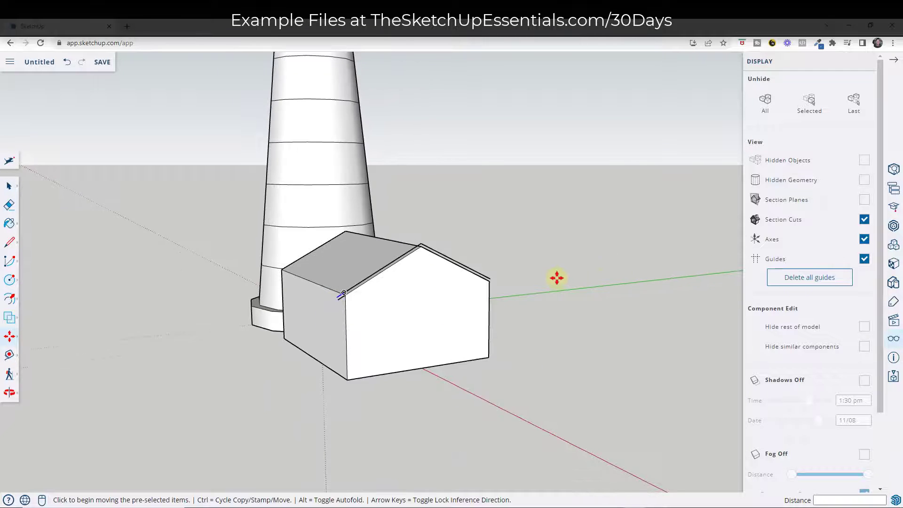
{"action": "scroll", "coordinate": [537, 278], "scroll_direction": "up", "scroll_amount": 5}
{"action": "key", "text": "l"}
{"action": "left_click", "coordinate": [292, 294]}
{"action": "middle_click_drag", "start_coordinate": [312, 301], "coordinate": [151, 318]}
- Close the left eave end of the roof trim and remove leftover edges
{"action": "key", "text": "l"}
{"action": "left_click", "coordinate": [180, 294]}
{"action": "left_click", "coordinate": [216, 309]}
{"action": "key", "text": "space"}
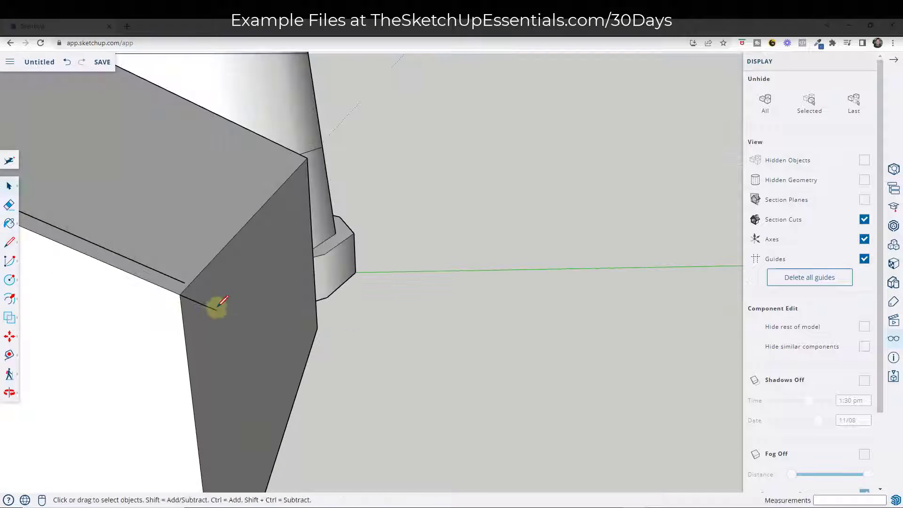
{"action": "key", "text": "m"}
{"action": "left_click", "coordinate": [180, 295]}
{"action": "left_click", "coordinate": [185, 283]}
{"action": "key", "text": "l"}
{"action": "key", "text": "e"}
{"action": "key", "text": "space"}
- Make the roof trim its own group and thicken it by 12 (1')
{"action": "double_click", "coordinate": [445, 226]}
{"action": "right_click", "coordinate": [445, 226]}
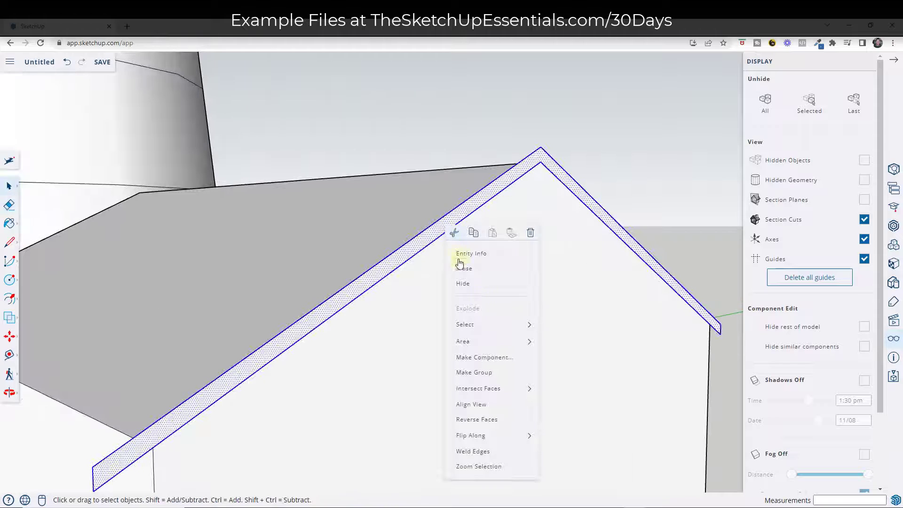
{"action": "left_click", "coordinate": [482, 372]}
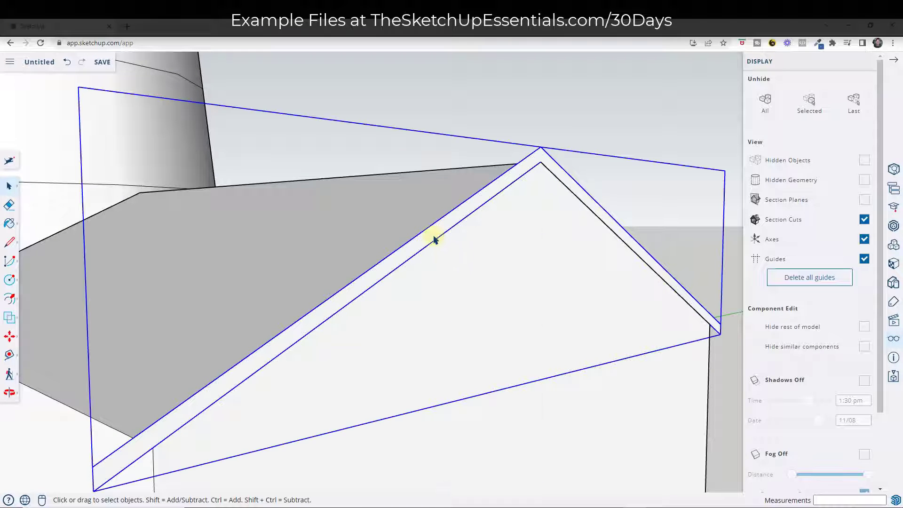
{"action": "double_click", "coordinate": [434, 239]}
{"action": "key", "text": "p"}
{"action": "left_click", "coordinate": [436, 235]}
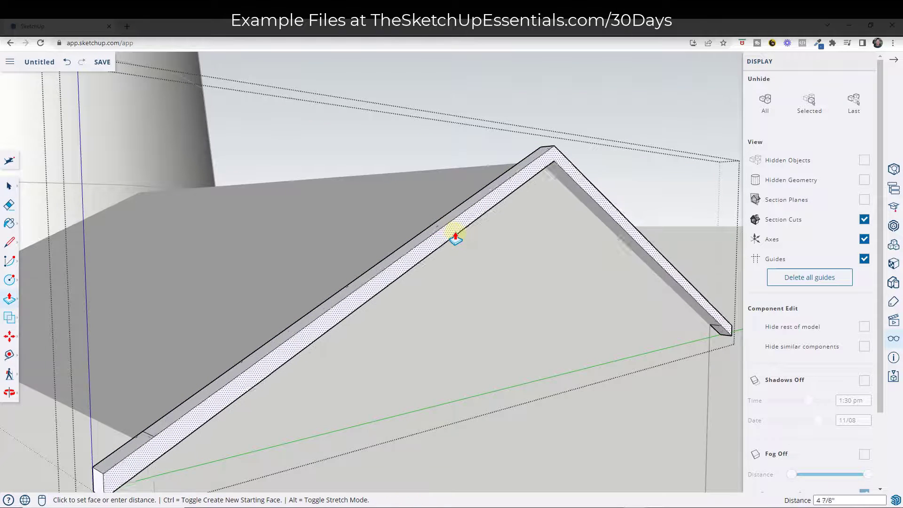
{"action": "type", "text": "12"}
{"action": "key", "text": "Return"}
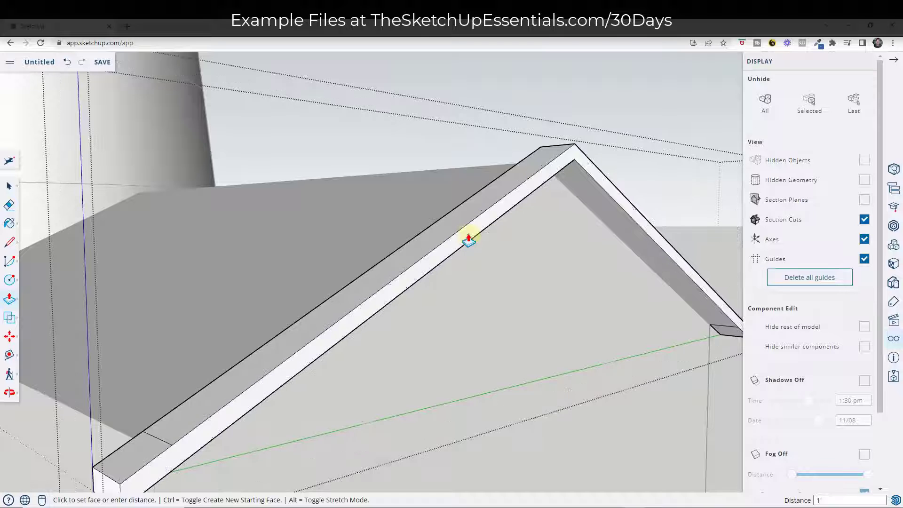
{"action": "key", "text": "space"}
- Try extending the roof trim on the roof's other side, then cancel
{"action": "scroll", "coordinate": [468, 240], "scroll_direction": "down", "scroll_amount": 2}
{"action": "middle_click_drag", "start_coordinate": [411, 321], "coordinate": [694, 280]}
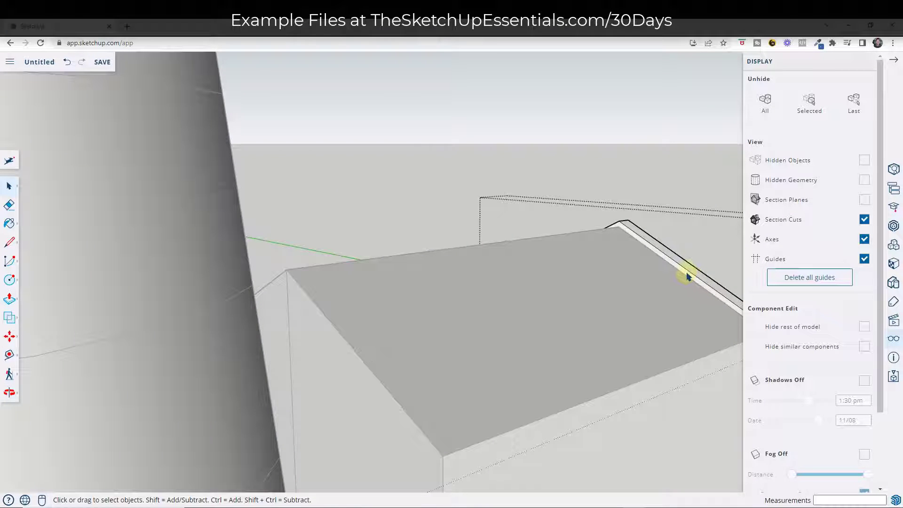
{"action": "key", "text": "p"}
{"action": "left_click", "coordinate": [691, 277]}
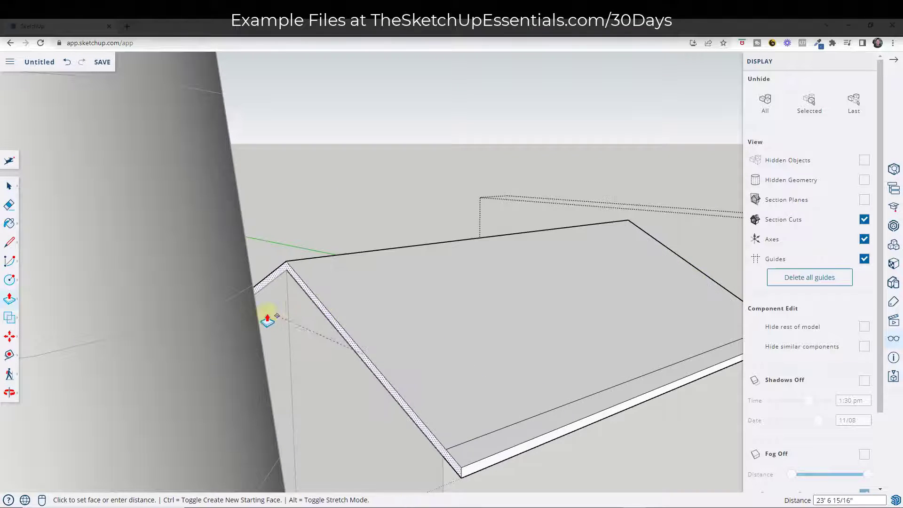
{"action": "scroll", "coordinate": [197, 313], "scroll_direction": "down", "scroll_amount": 5}
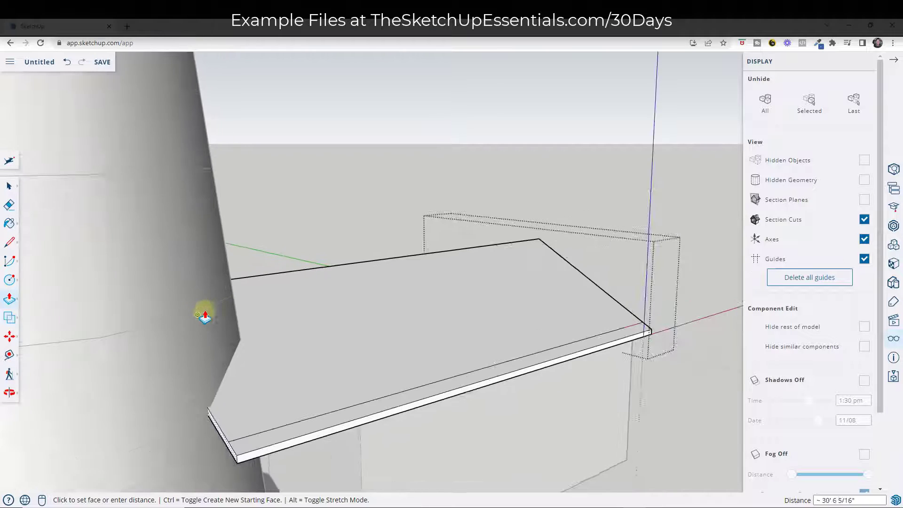
{"action": "key", "text": "space"}
- Erase the stray end-face edge and pull the house's end face about 11' 3 7/8" to the tower
{"action": "left_click", "coordinate": [249, 373]}
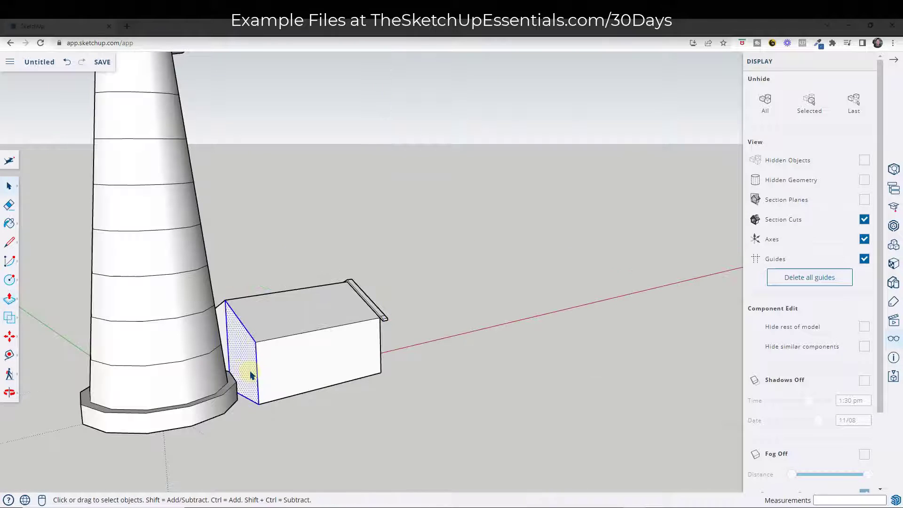
{"action": "key", "text": "e"}
{"action": "left_click", "coordinate": [225, 314]}
{"action": "key", "text": "space"}
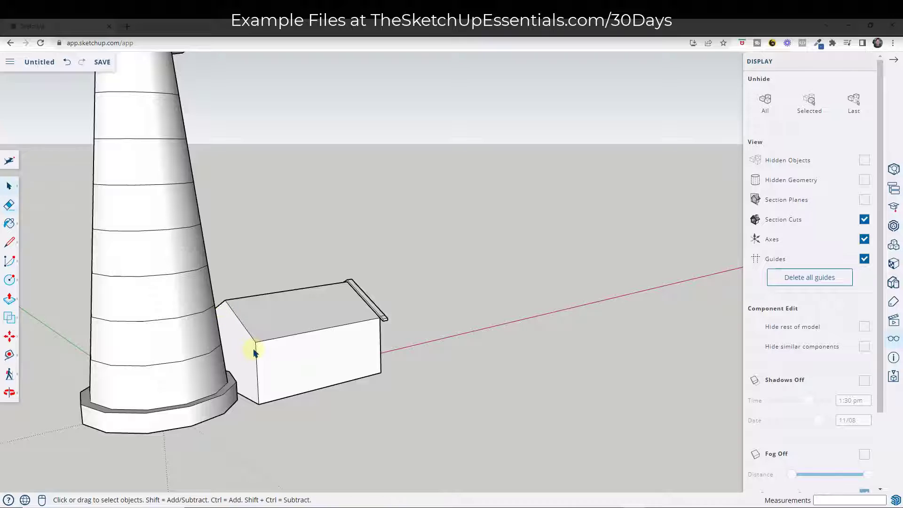
{"action": "key", "text": "p"}
{"action": "left_click", "coordinate": [241, 350]}
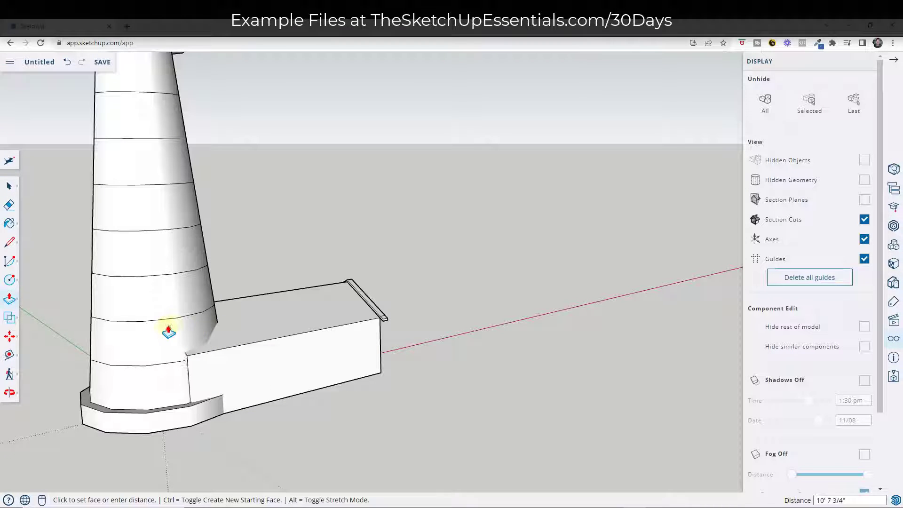
{"action": "left_click", "coordinate": [181, 333]}
{"action": "middle_click_drag", "start_coordinate": [195, 334], "coordinate": [367, 345]}
{"action": "scroll", "coordinate": [376, 341], "scroll_direction": "down", "scroll_amount": 5}
{"action": "middle_click_drag", "start_coordinate": [447, 323], "coordinate": [312, 334]}
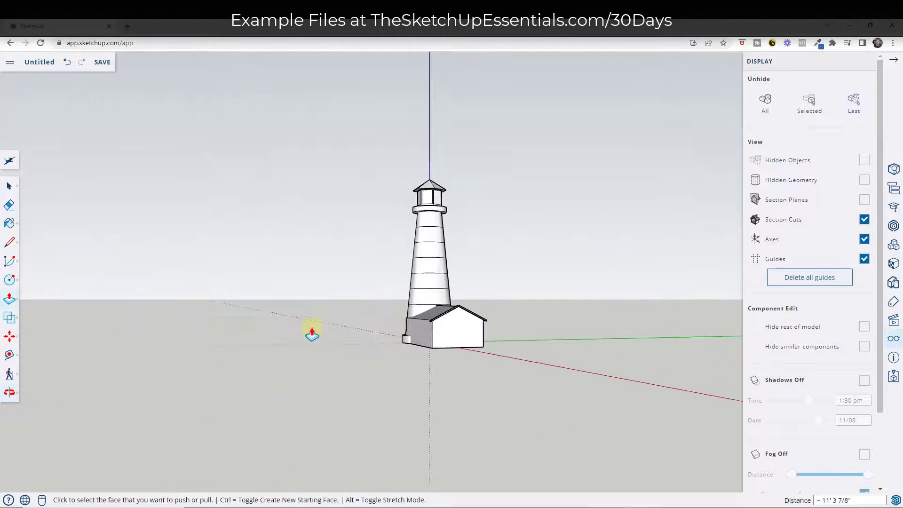
- Select the whole house and scale it narrower about its centre
{"action": "scroll", "coordinate": [429, 316], "scroll_direction": "up", "scroll_amount": 5}
{"action": "middle_click_drag", "start_coordinate": [444, 319], "coordinate": [423, 324]}
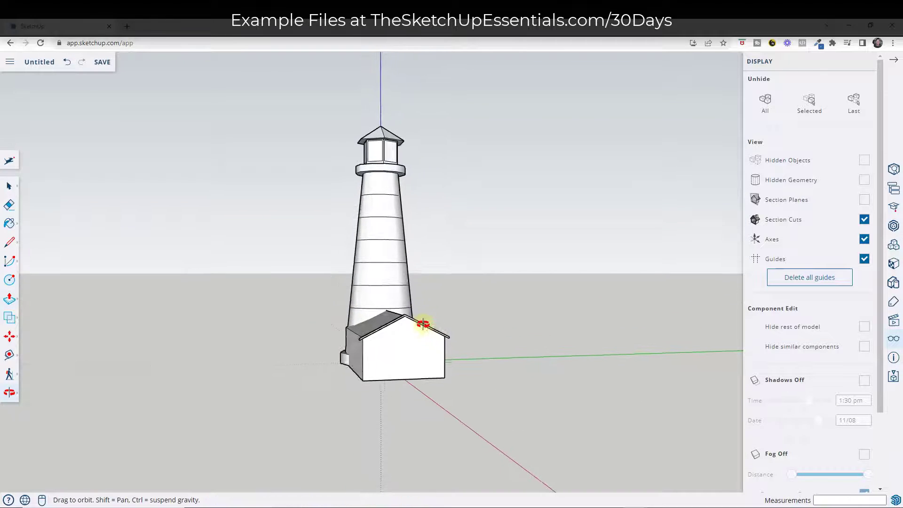
{"action": "left_click_drag", "start_coordinate": [308, 286], "coordinate": [528, 405]}
{"action": "middle_click_drag", "start_coordinate": [348, 373], "coordinate": [397, 385]}
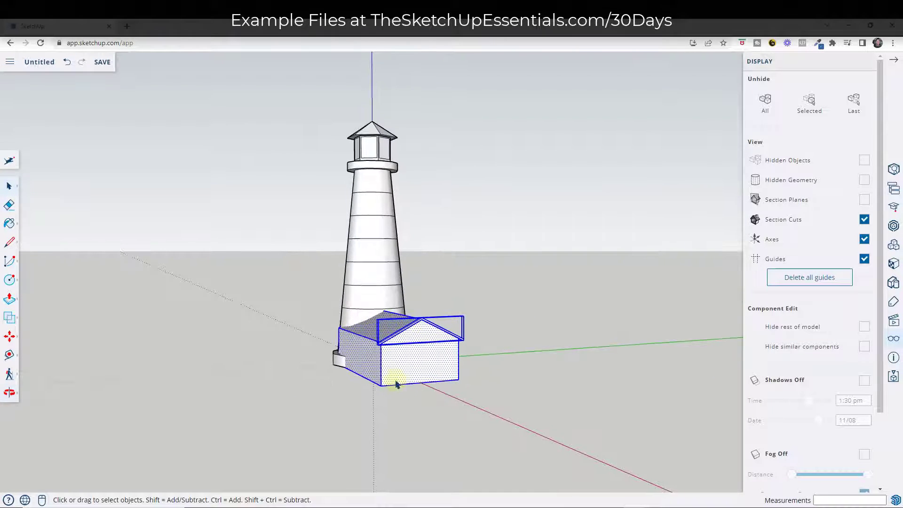
{"action": "key", "text": "s"}
{"action": "scroll", "coordinate": [356, 363], "scroll_direction": "up", "scroll_amount": 3}
{"action": "left_click", "coordinate": [355, 331]}
{"action": "key", "text": "ctrl"}
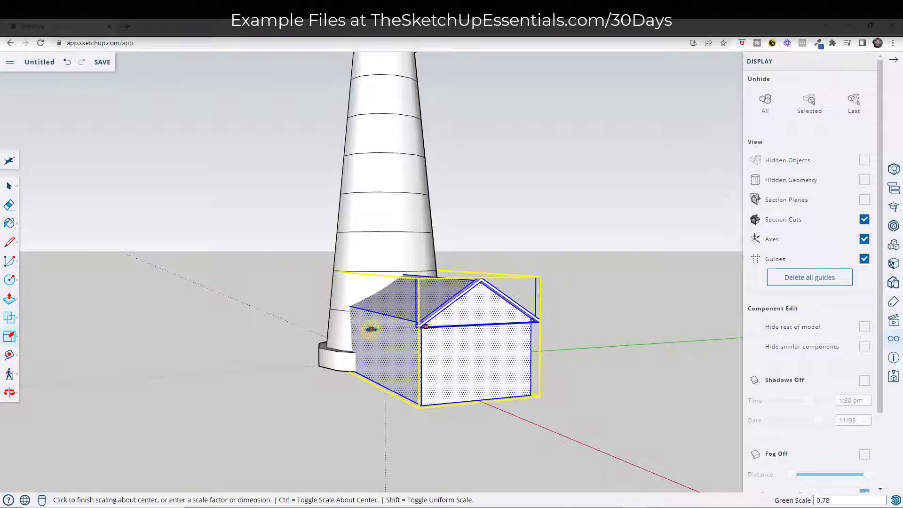
{"action": "left_click", "coordinate": [371, 329]}
- Scale the house's length down to 0.74
{"action": "key", "text": "o"}
{"action": "left_click_drag", "start_coordinate": [424, 359], "coordinate": [602, 338]}
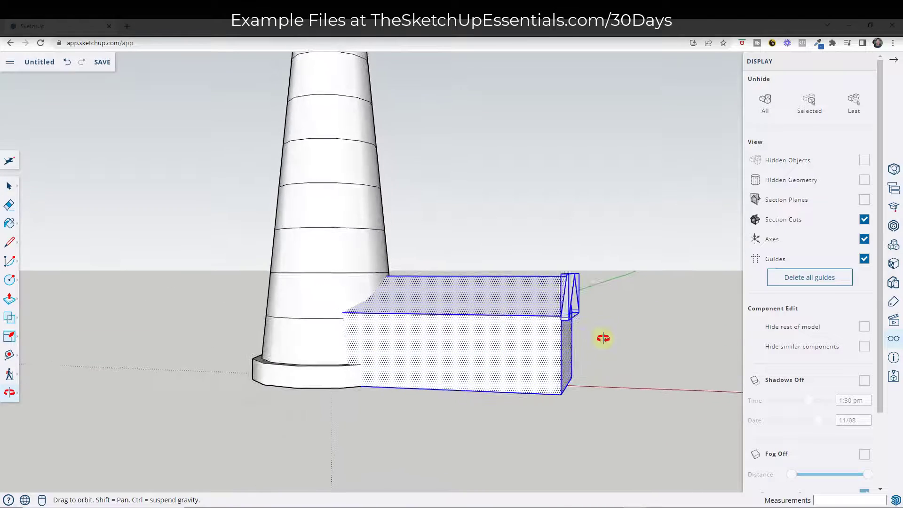
{"action": "key", "text": "space"}
{"action": "scroll", "coordinate": [597, 348], "scroll_direction": "down", "scroll_amount": 2}
{"action": "key", "text": "s"}
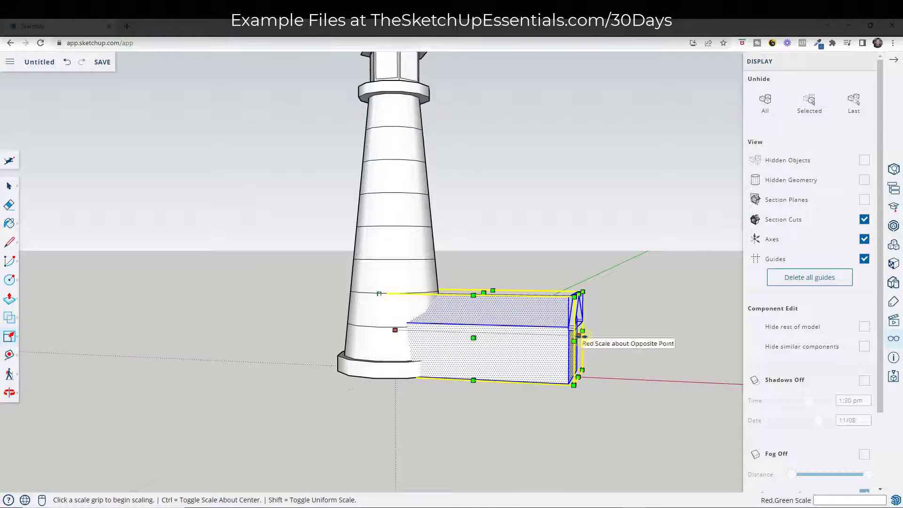
{"action": "left_click", "coordinate": [575, 342]}
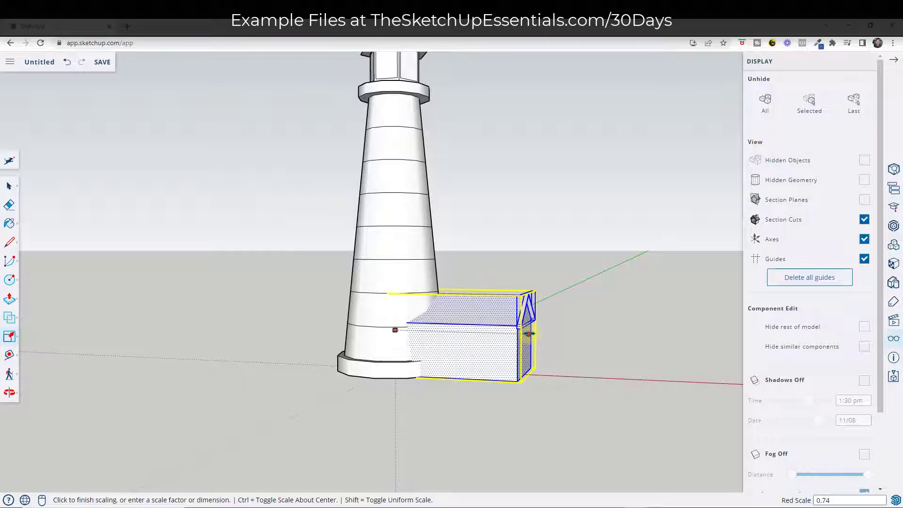
{"action": "left_click", "coordinate": [528, 333]}
{"action": "key", "text": "space"}
- Reselect the house and bring up its context menu
{"action": "left_click", "coordinate": [421, 397]}
{"action": "middle_click_drag", "start_coordinate": [409, 413], "coordinate": [686, 409]}
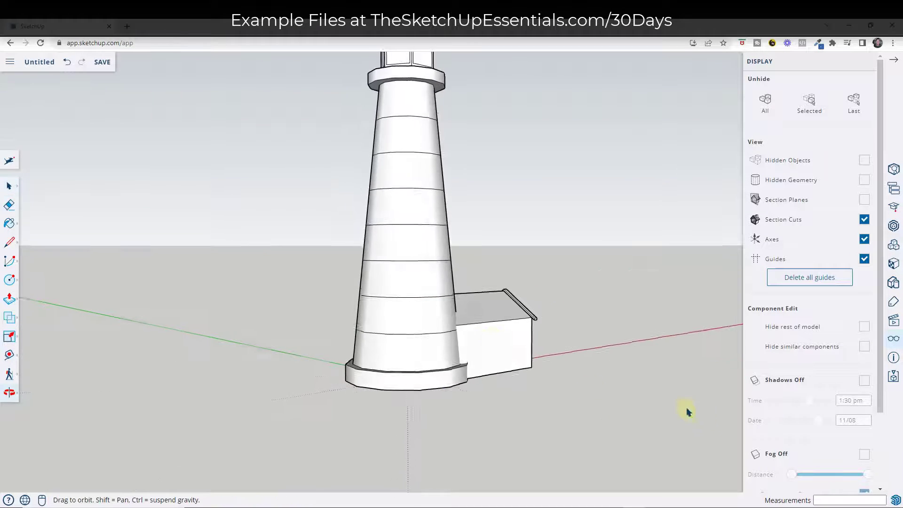
{"action": "left_click", "coordinate": [490, 340]}
{"action": "right_click", "coordinate": [490, 342]}
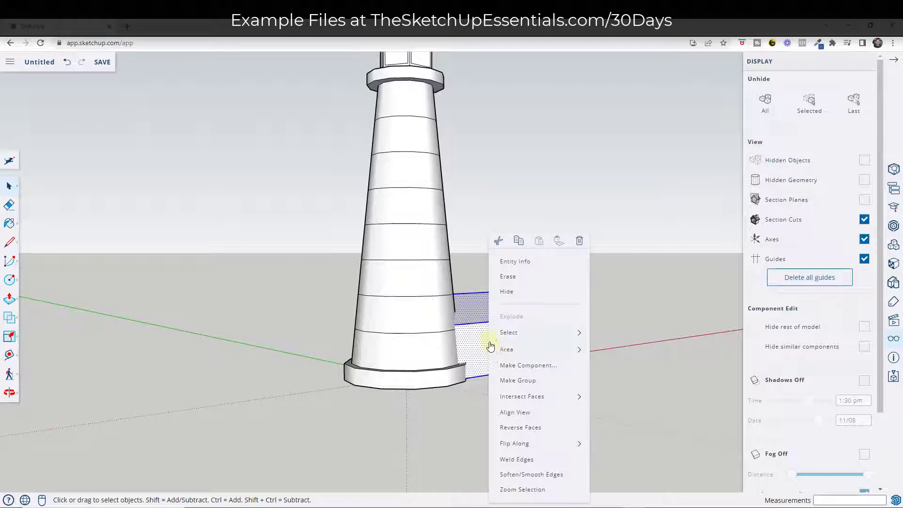
- Group the house and push its end face back into the lighthouse tower
{"action": "left_click", "coordinate": [524, 381]}
{"action": "scroll", "coordinate": [520, 306], "scroll_direction": "up", "scroll_amount": 6}
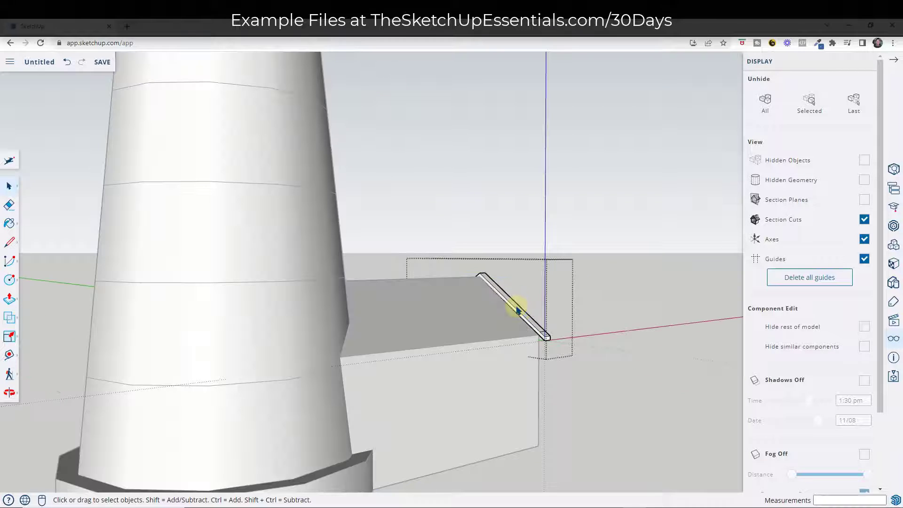
{"action": "key", "text": "p"}
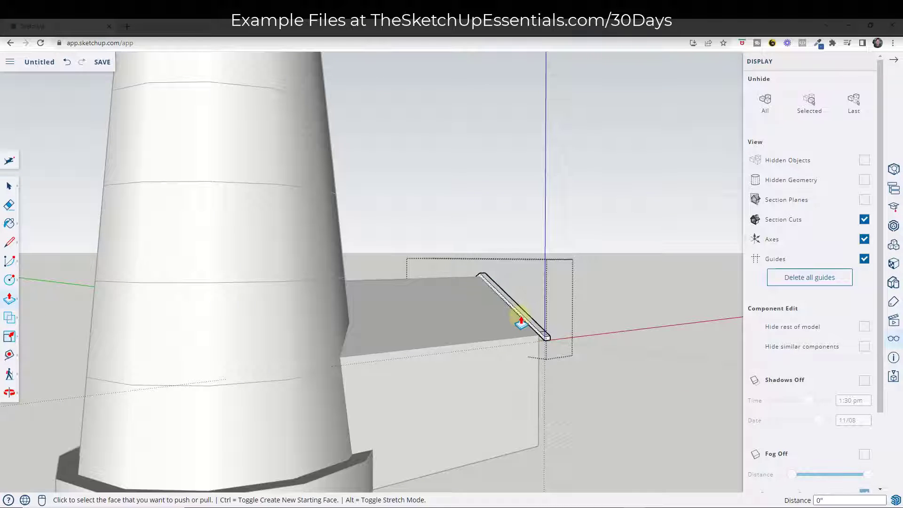
{"action": "mouse_move", "coordinate": [521, 323]}
{"action": "left_mouse_down"}
{"action": "mouse_move", "coordinate": [337, 338]}
{"action": "mouse_move", "coordinate": [301, 360]}
{"action": "left_mouse_up"}
{"action": "key", "text": "e"}
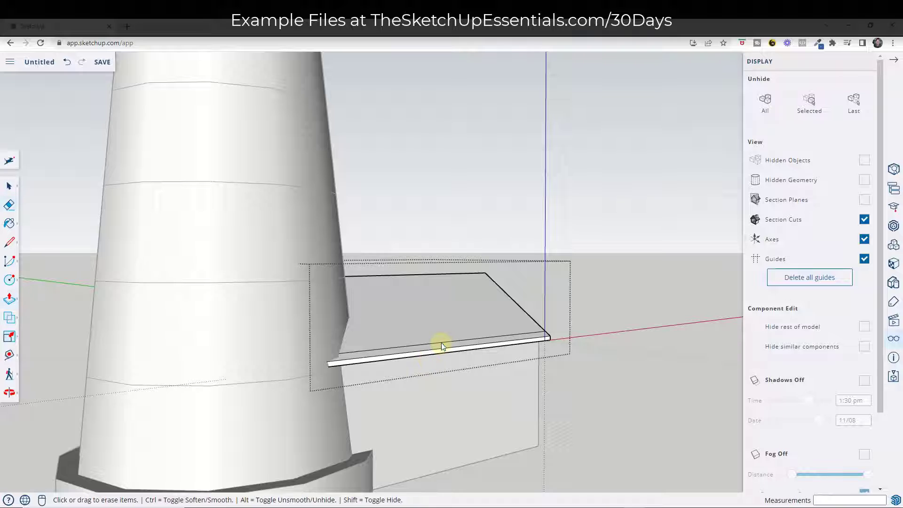
{"action": "key", "text": "space"}
{"action": "mouse_move", "coordinate": [597, 339]}
{"action": "middle_mouse_down"}
{"action": "mouse_move", "coordinate": [551, 347]}
{"action": "mouse_move", "coordinate": [339, 339]}
{"action": "mouse_move", "coordinate": [578, 363]}
{"action": "middle_mouse_up"}
{"action": "scroll", "coordinate": [486, 369], "scroll_direction": "up", "scroll_amount": 3}
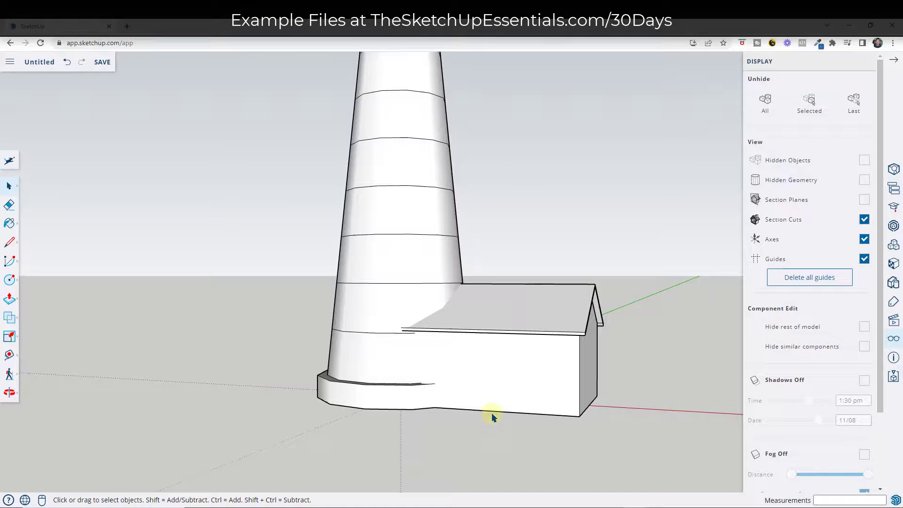
- Inside the house group, draw a rectangular door outline on the front wall
{"action": "double_click", "coordinate": [512, 385]}
{"action": "key", "text": "l"}
{"action": "scroll", "coordinate": [483, 408], "scroll_direction": "up", "scroll_amount": 2}
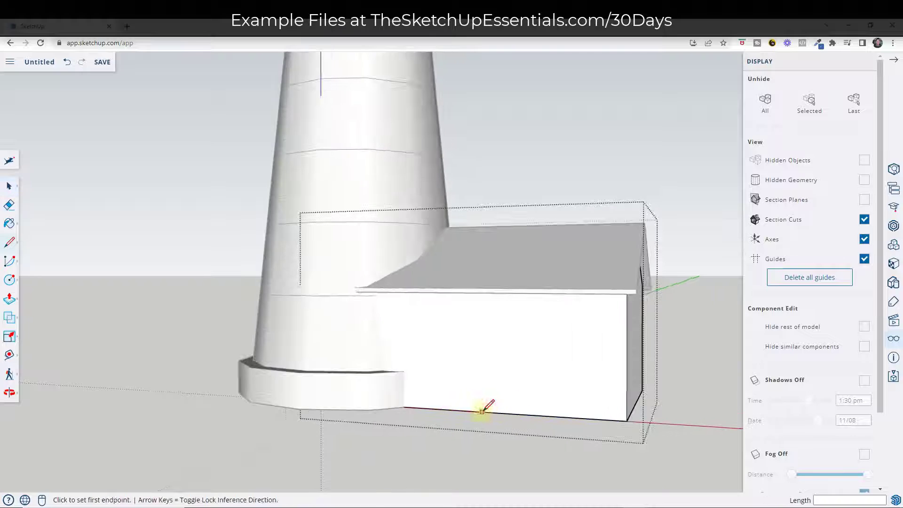
{"action": "left_click", "coordinate": [483, 412]}
{"action": "left_click", "coordinate": [482, 325]}
{"action": "left_click", "coordinate": [518, 326]}
{"action": "left_click", "coordinate": [517, 414]}
- Push the door into the wall and give it an offset frame pulled out from the wall
{"action": "key", "text": "space"}
{"action": "middle_click_drag", "start_coordinate": [524, 412], "coordinate": [463, 376]}
{"action": "key", "text": "p"}
{"action": "left_click", "coordinate": [464, 365]}
{"action": "left_click", "coordinate": [464, 365]}
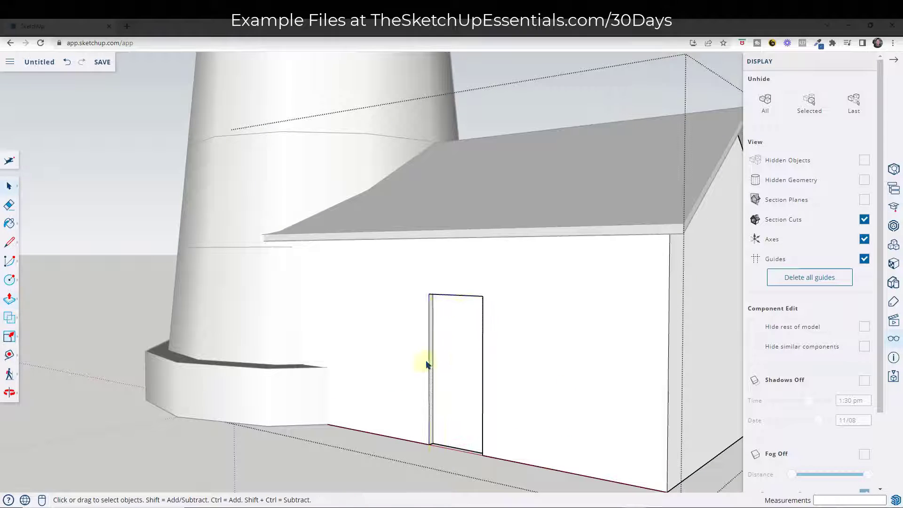
{"action": "key", "text": "f"}
{"action": "left_click", "coordinate": [487, 329]}
{"action": "key", "text": "p"}
{"action": "left_click", "coordinate": [483, 324]}
{"action": "left_click", "coordinate": [490, 328]}
{"action": "middle_click_drag", "start_coordinate": [489, 328], "coordinate": [520, 306]}
- Add a guide at window height and draw a square window outline on the wall
{"action": "key", "text": "space"}
{"action": "left_click", "coordinate": [10, 359]}
{"action": "left_click", "coordinate": [493, 425]}
{"action": "left_click", "coordinate": [508, 316]}
{"action": "key", "text": "r"}
{"action": "left_click", "coordinate": [502, 304]}
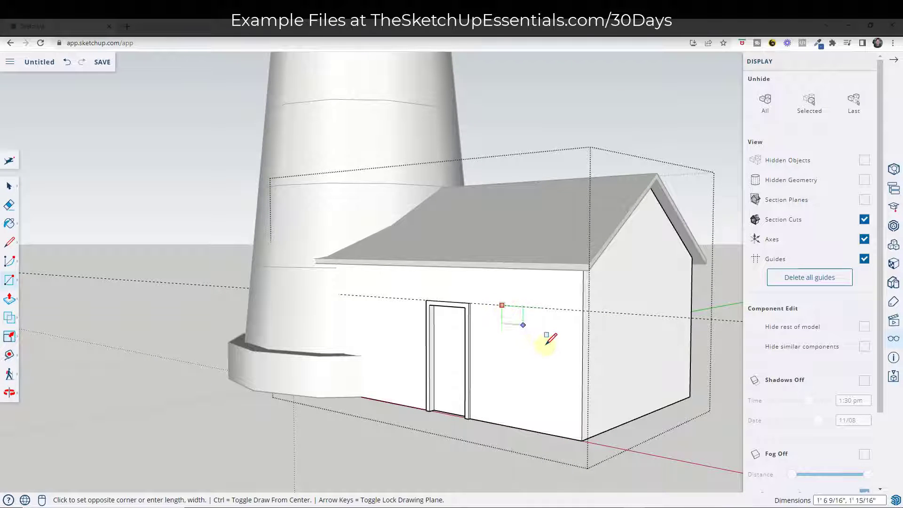
{"action": "left_click", "coordinate": [555, 374]}
{"action": "key", "text": "space"}
- Offset the window outline inward and pull the window frame out to depth
{"action": "scroll", "coordinate": [555, 347], "scroll_direction": "up", "scroll_amount": 5}
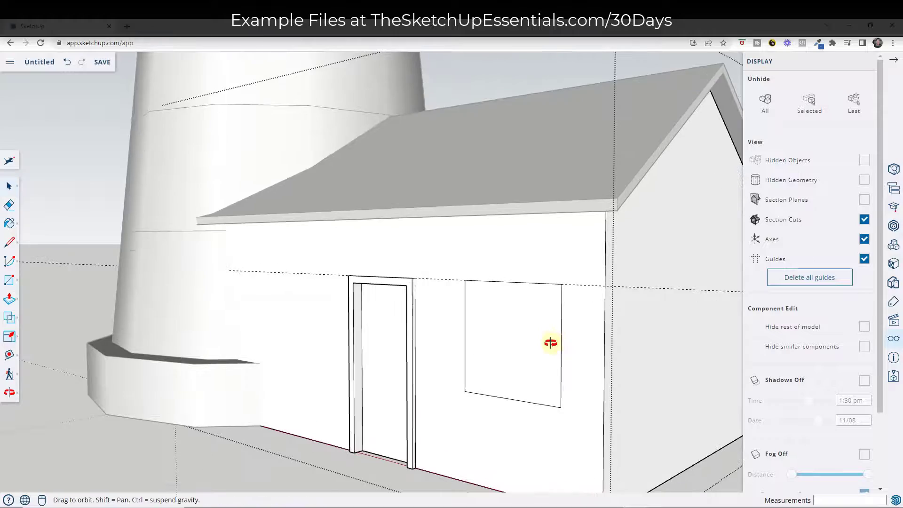
{"action": "middle_click_drag", "start_coordinate": [549, 343], "coordinate": [560, 324]}
{"action": "scroll", "coordinate": [447, 301], "scroll_direction": "up", "scroll_amount": 3}
{"action": "key", "text": "f"}
{"action": "left_click", "coordinate": [438, 288]}
{"action": "left_click", "coordinate": [448, 268]}
{"action": "key", "text": "p"}
{"action": "left_click", "coordinate": [447, 278]}
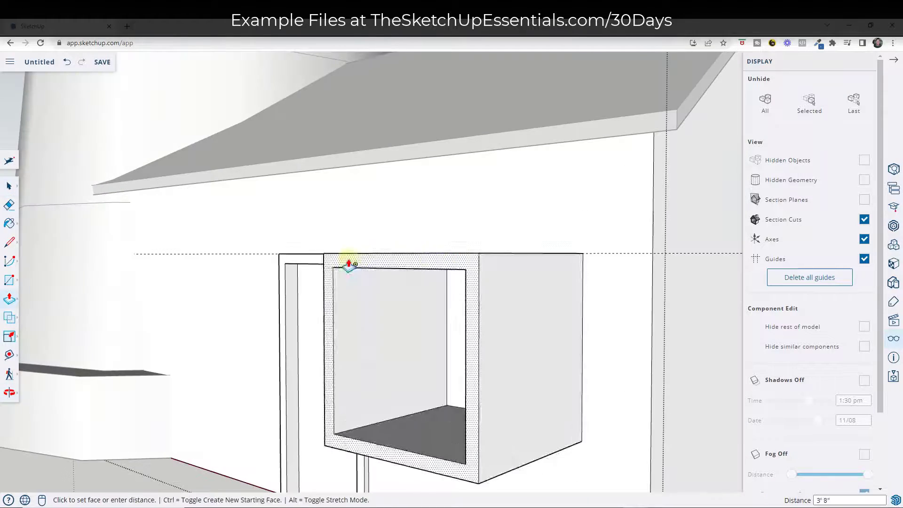
{"action": "middle_click_drag", "start_coordinate": [451, 349], "coordinate": [345, 320]}
{"action": "key", "text": "space"}
{"action": "scroll", "coordinate": [234, 423], "scroll_direction": "down", "scroll_amount": 10}
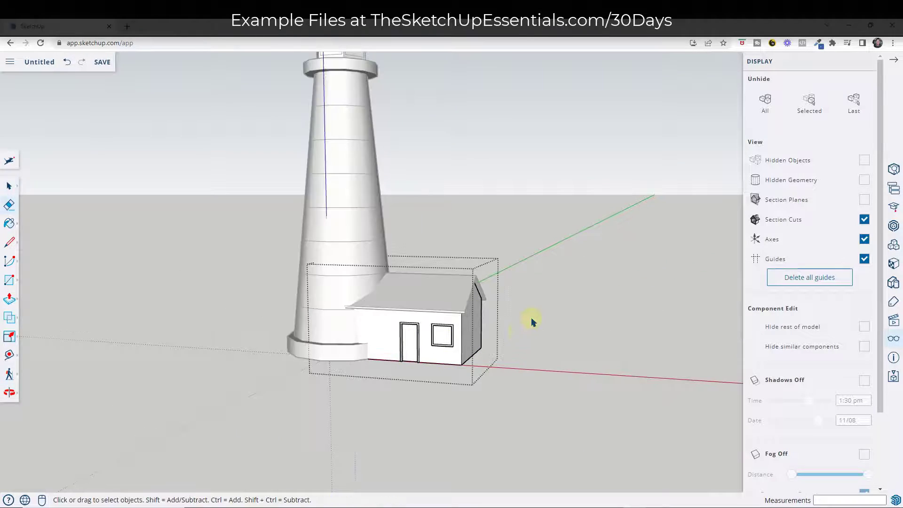
- Zoom out and orbit to look down on the whole model, then open the Scenes panel
{"action": "scroll", "coordinate": [592, 288], "scroll_direction": "down", "scroll_amount": 6}
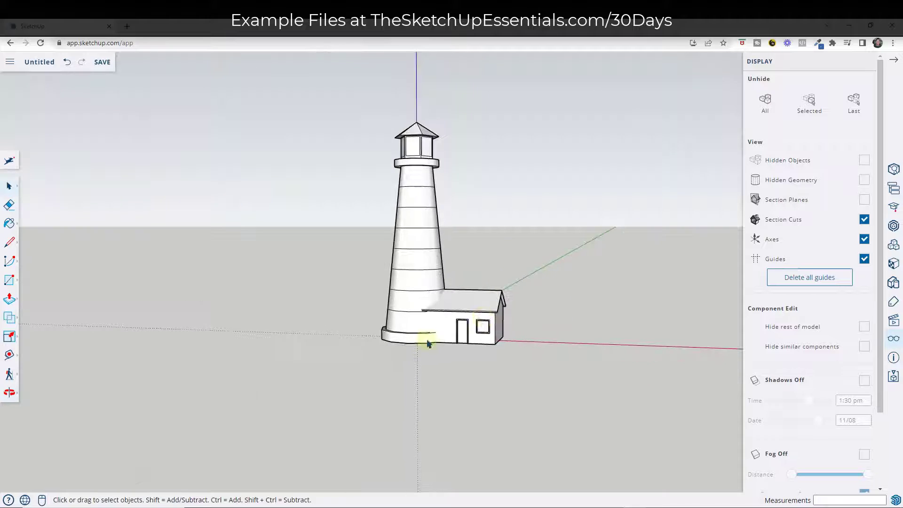
{"action": "scroll", "coordinate": [376, 359], "scroll_direction": "up", "scroll_amount": 2}
{"action": "scroll", "coordinate": [445, 316], "scroll_direction": "down", "scroll_amount": 3}
{"action": "scroll", "coordinate": [352, 379], "scroll_direction": "up", "scroll_amount": 5}
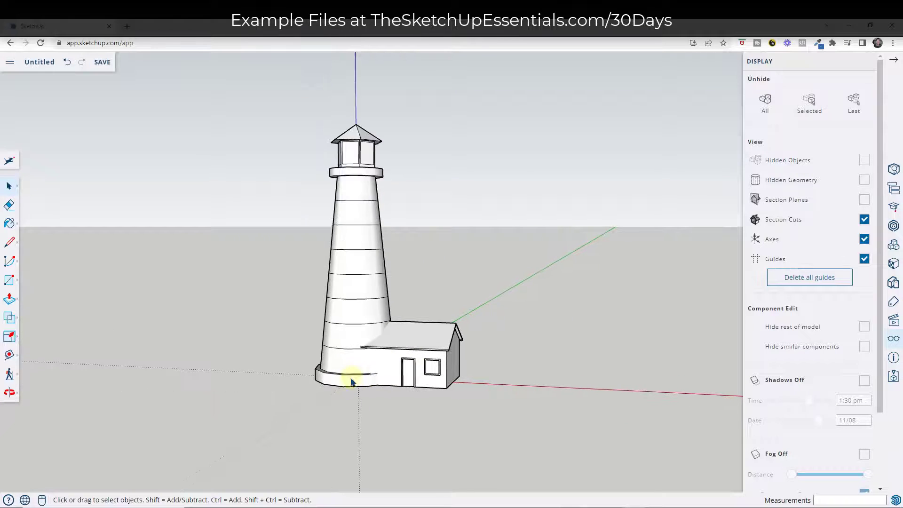
{"action": "scroll", "coordinate": [443, 317], "scroll_direction": "down", "scroll_amount": 5}
{"action": "middle_click_drag", "start_coordinate": [439, 308], "coordinate": [430, 336]}
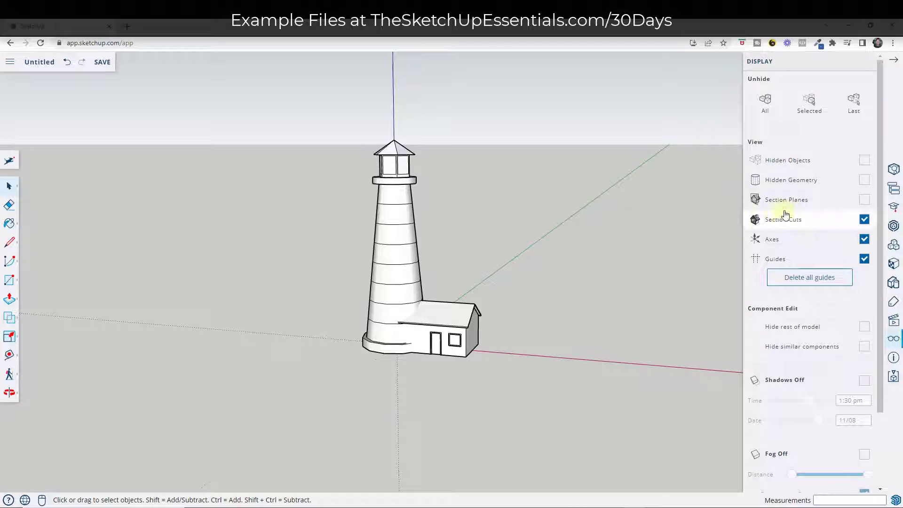
{"action": "scroll", "coordinate": [811, 264], "scroll_direction": "down", "scroll_amount": 2}
{"action": "scroll", "coordinate": [809, 268], "scroll_direction": "up", "scroll_amount": 2}
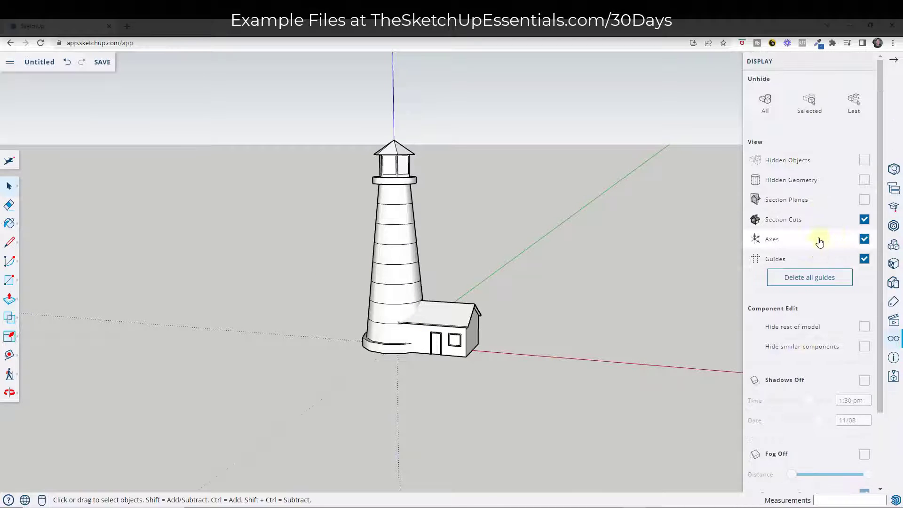
{"action": "left_click", "coordinate": [894, 320]}
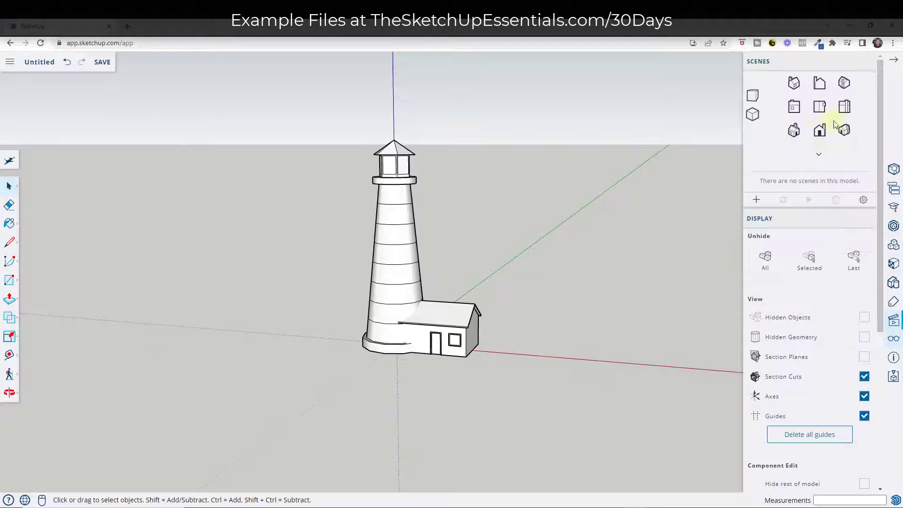
- In top view, trace a closed freehand island outline around the lighthouse and house
{"action": "left_click", "coordinate": [817, 112]}
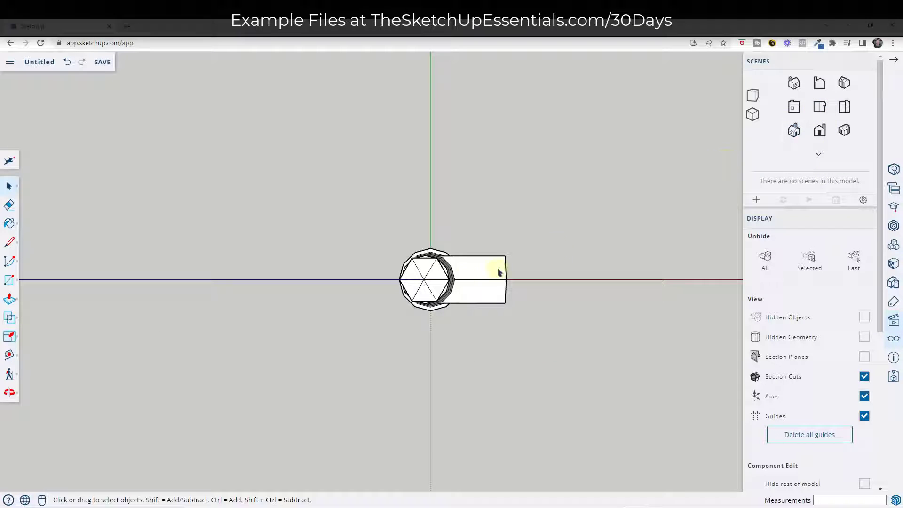
{"action": "left_click", "coordinate": [9, 246]}
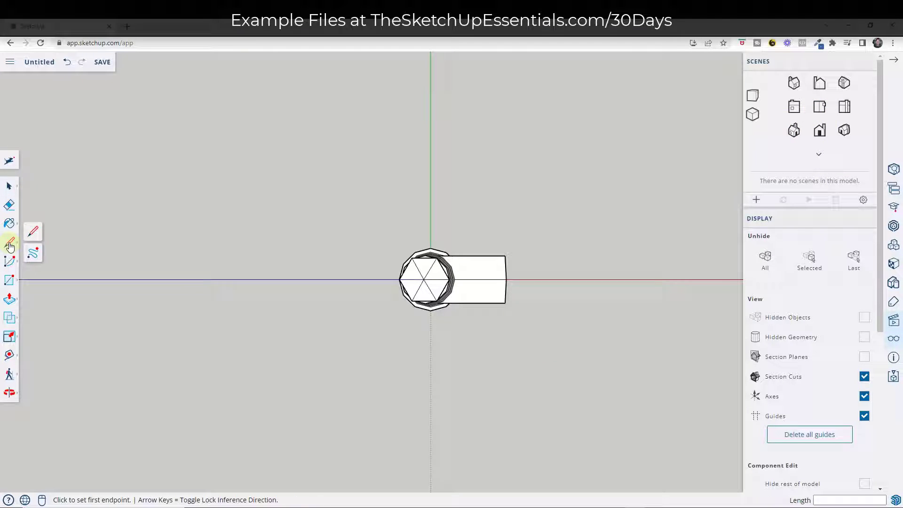
{"action": "left_click", "coordinate": [31, 258]}
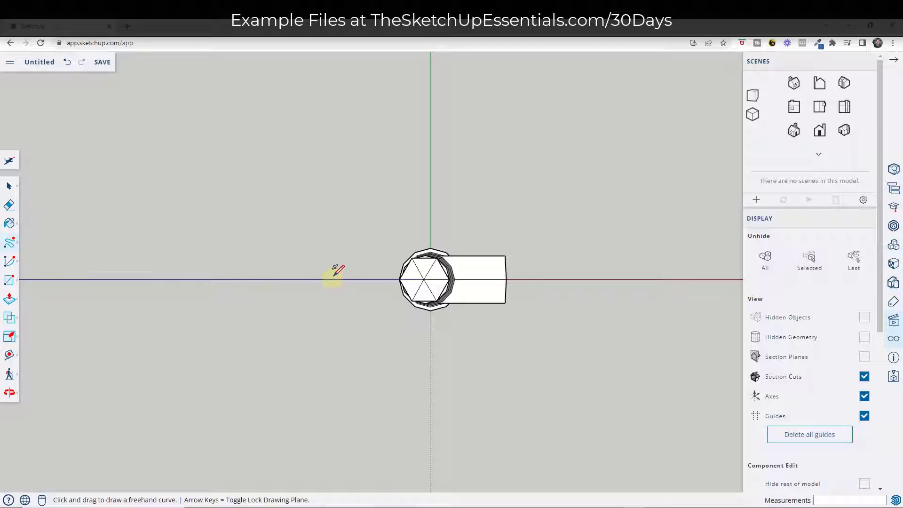
{"action": "left_click_drag", "start_coordinate": [338, 276], "coordinate": [342, 273]}
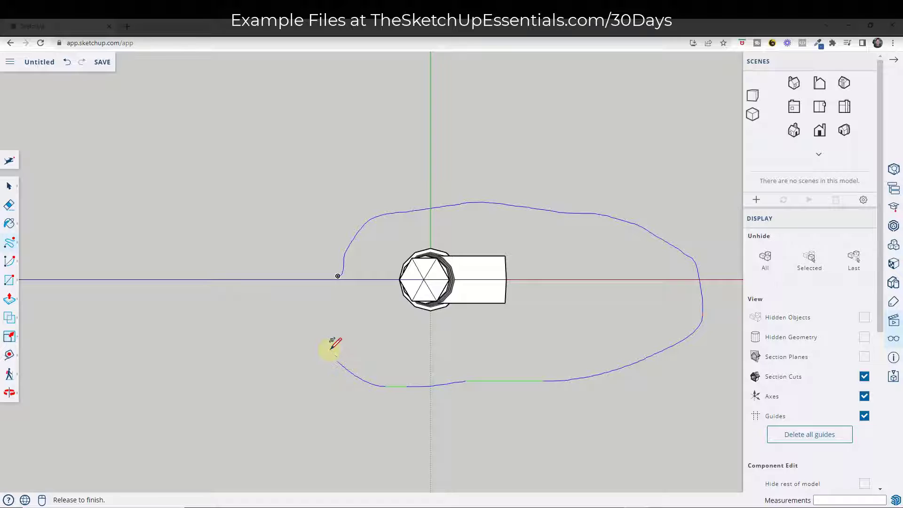
{"action": "left_click_drag", "start_coordinate": [330, 311], "coordinate": [338, 276]}
{"action": "middle_click_drag", "start_coordinate": [457, 269], "coordinate": [411, 97]}
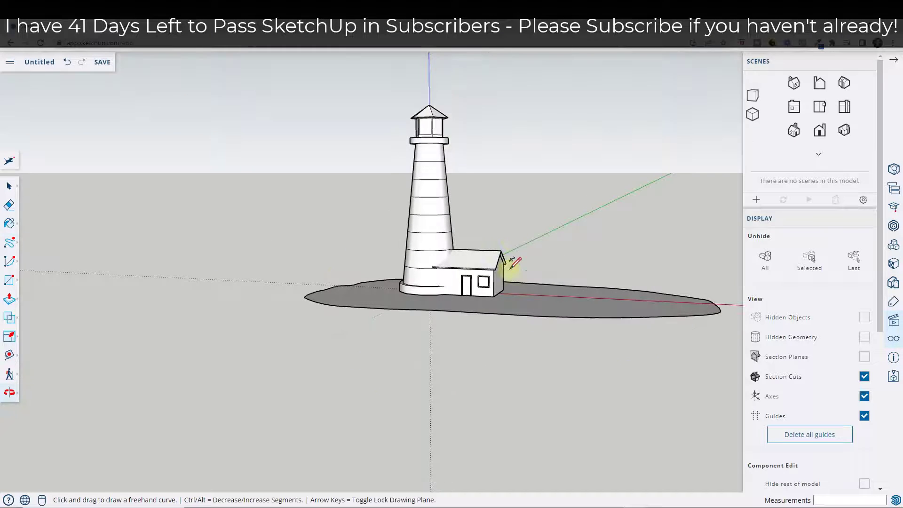
- Cancel the extrusion, select the island face and make it a group
{"action": "scroll", "coordinate": [588, 326], "scroll_direction": "down", "scroll_amount": 2}
{"action": "scroll", "coordinate": [594, 324], "scroll_direction": "up", "scroll_amount": 3}
{"action": "key", "text": "p"}
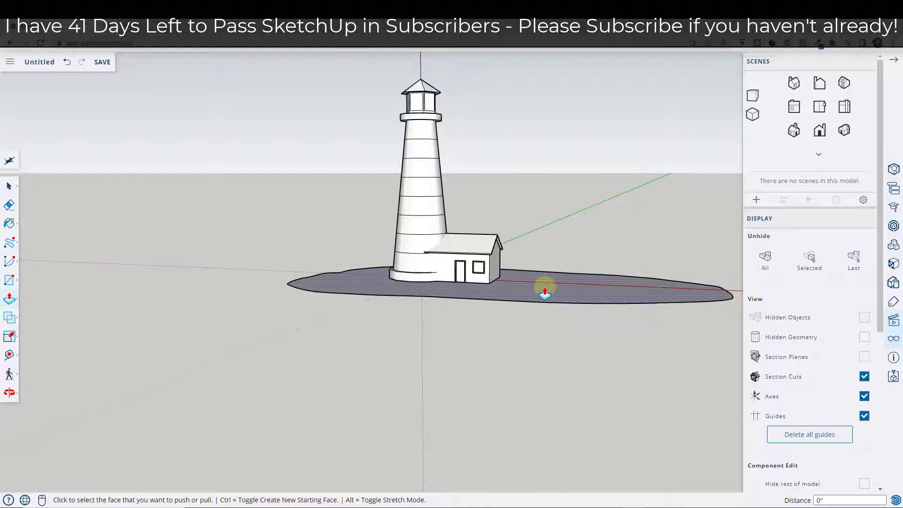
{"action": "left_click", "coordinate": [544, 295]}
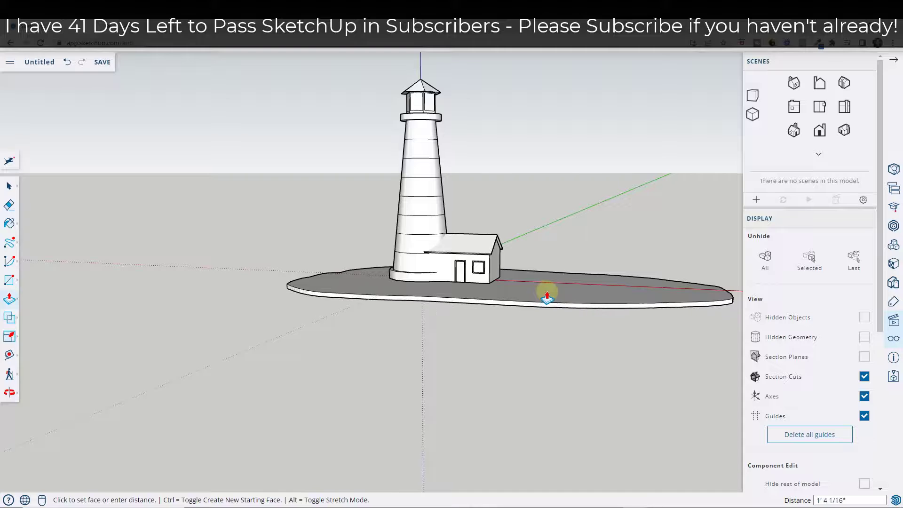
{"action": "key", "text": "space"}
{"action": "left_click", "coordinate": [522, 292]}
{"action": "right_click", "coordinate": [526, 301]}
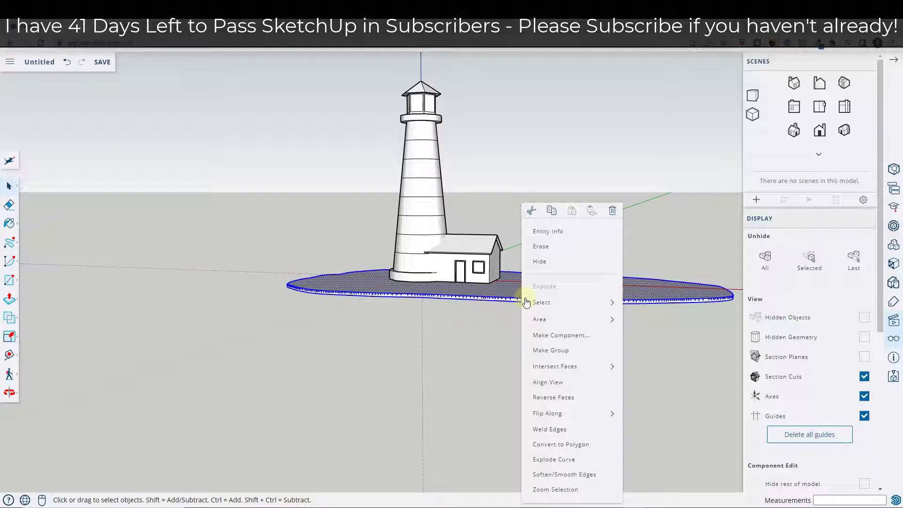
{"action": "left_click", "coordinate": [567, 354]}
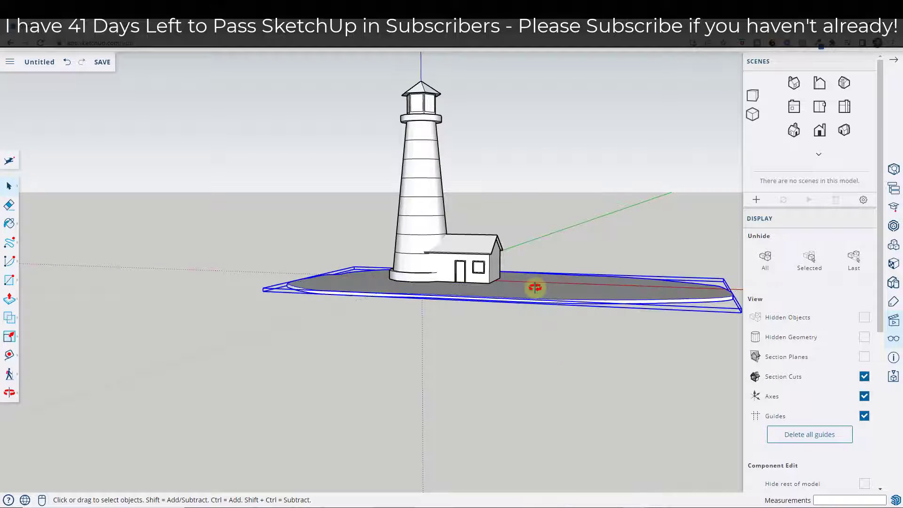
- Open the island group and select its bottom face and edges
{"action": "middle_click_drag", "start_coordinate": [535, 287], "coordinate": [532, 247]}
{"action": "double_click", "coordinate": [515, 268]}
{"action": "double_click", "coordinate": [473, 272]}
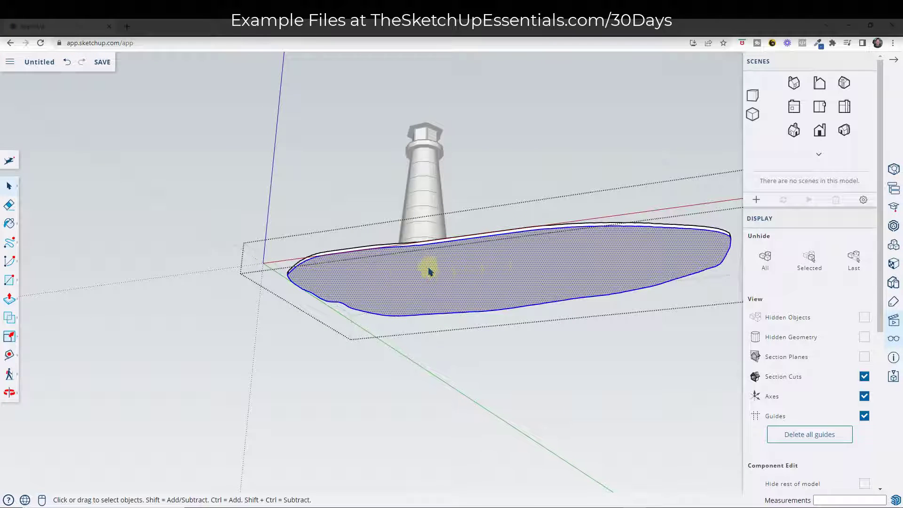
- Exit the island group and run Paste in Place to paste the copied face
{"action": "left_click", "coordinate": [460, 177]}
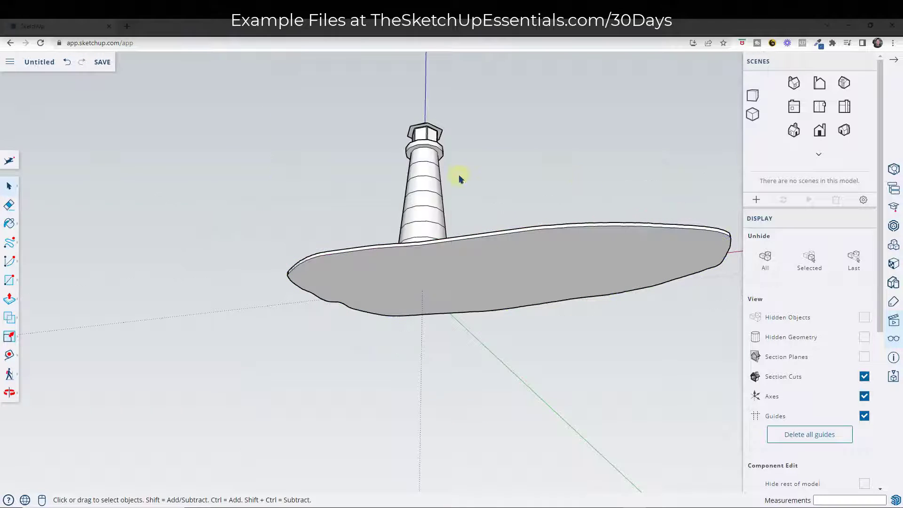
{"action": "left_click", "coordinate": [6, 162]}
{"action": "type", "text": "past"}
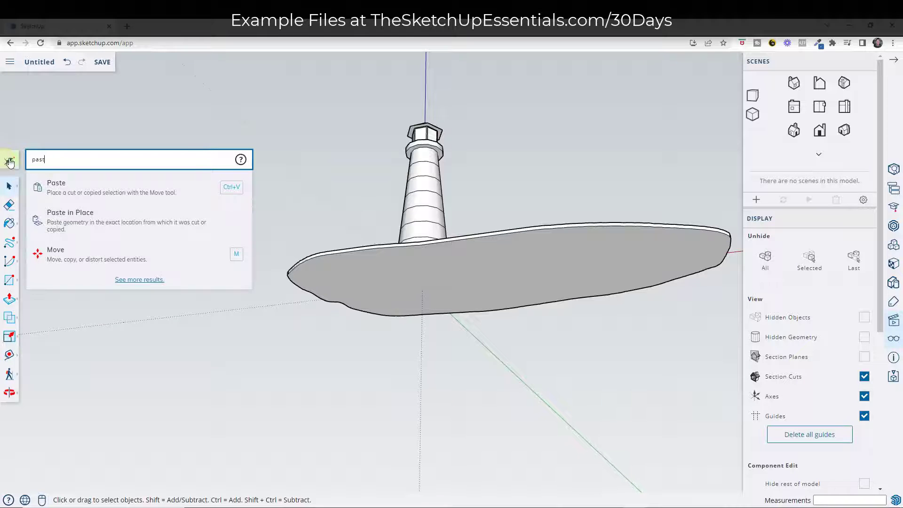
{"action": "left_click", "coordinate": [137, 240]}
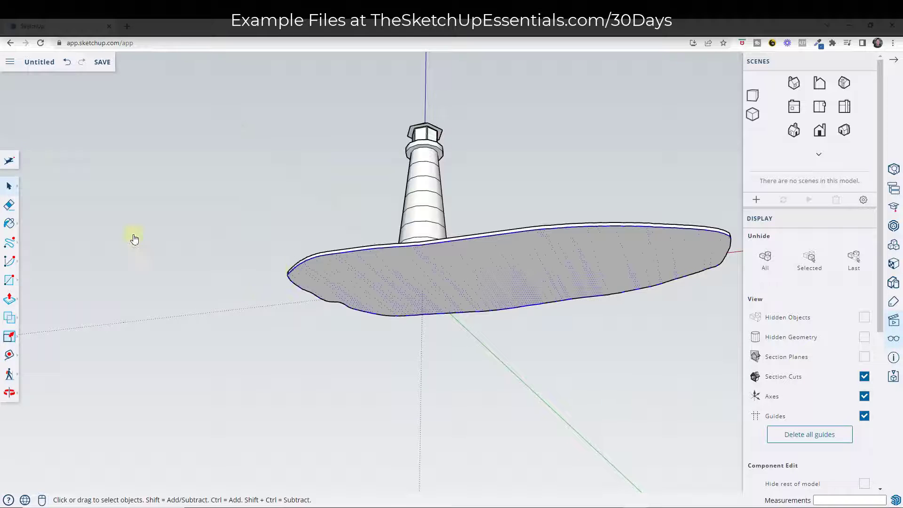
- Push the pasted face downward to form a second slab layer under the island
{"action": "key", "text": "p"}
{"action": "left_click", "coordinate": [438, 301]}
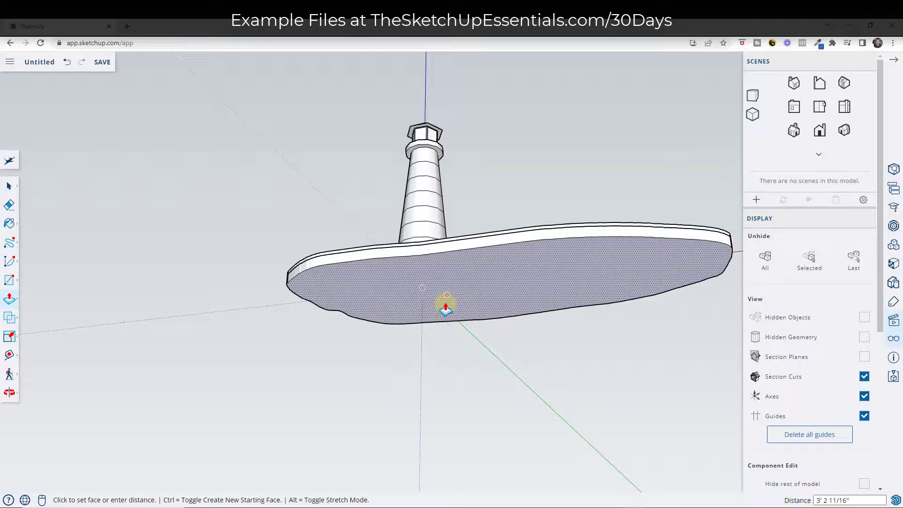
{"action": "left_click", "coordinate": [445, 305]}
{"action": "key", "text": "space"}
{"action": "middle_click_drag", "start_coordinate": [475, 303], "coordinate": [459, 371]}
{"action": "key", "text": "s"}
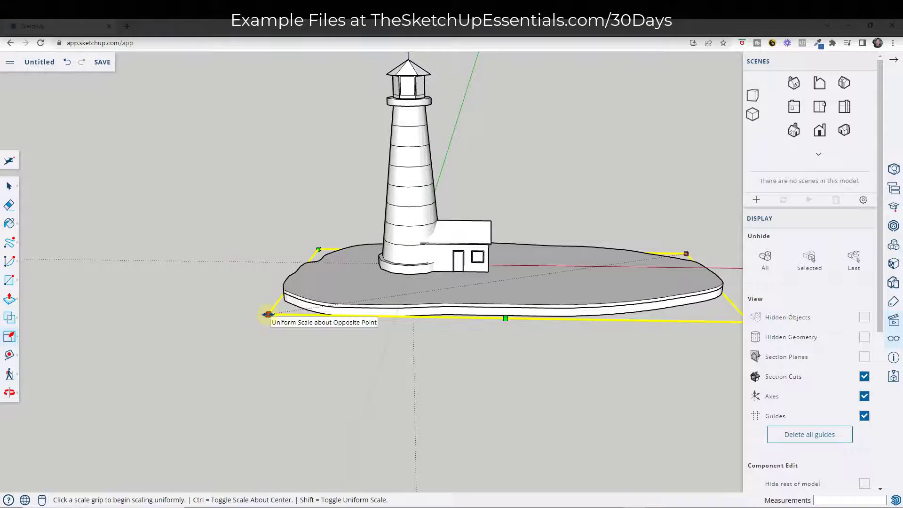
- Scale the lower island layer about its centre to about 1.04, forming a stepped lip
{"action": "key", "text": "ctrl"}
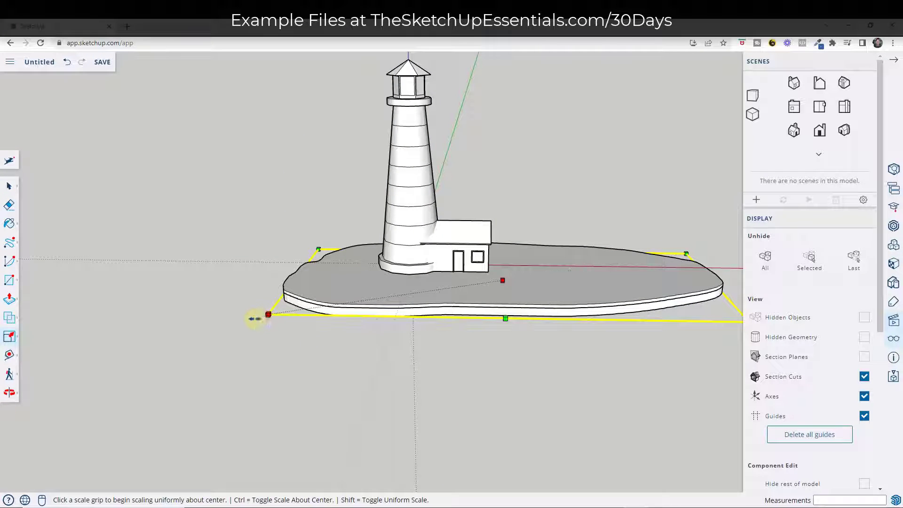
{"action": "left_click", "coordinate": [254, 319]}
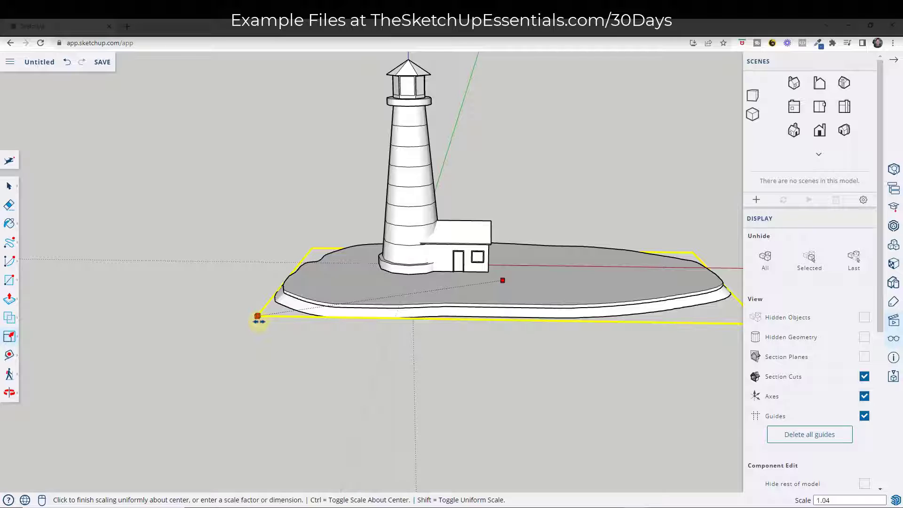
{"action": "left_click", "coordinate": [259, 322]}
{"action": "key", "text": "space"}
{"action": "left_click", "coordinate": [438, 354]}
{"action": "middle_click_drag", "start_coordinate": [446, 350], "coordinate": [506, 291]}
{"action": "scroll", "coordinate": [579, 284], "scroll_direction": "up", "scroll_amount": 3}
{"action": "scroll", "coordinate": [434, 320], "scroll_direction": "down", "scroll_amount": 3}
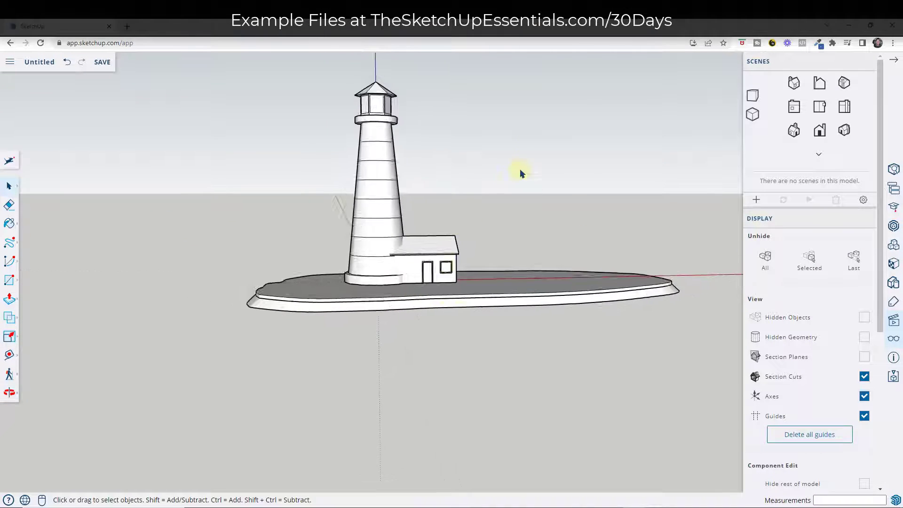
{"action": "scroll", "coordinate": [494, 161], "scroll_direction": "up", "scroll_amount": 3}
{"action": "scroll", "coordinate": [453, 111], "scroll_direction": "down", "scroll_amount": 2}
{"action": "middle_click_drag", "start_coordinate": [453, 111], "coordinate": [571, 310]}
{"action": "scroll", "coordinate": [572, 311], "scroll_direction": "up", "scroll_amount": 2}
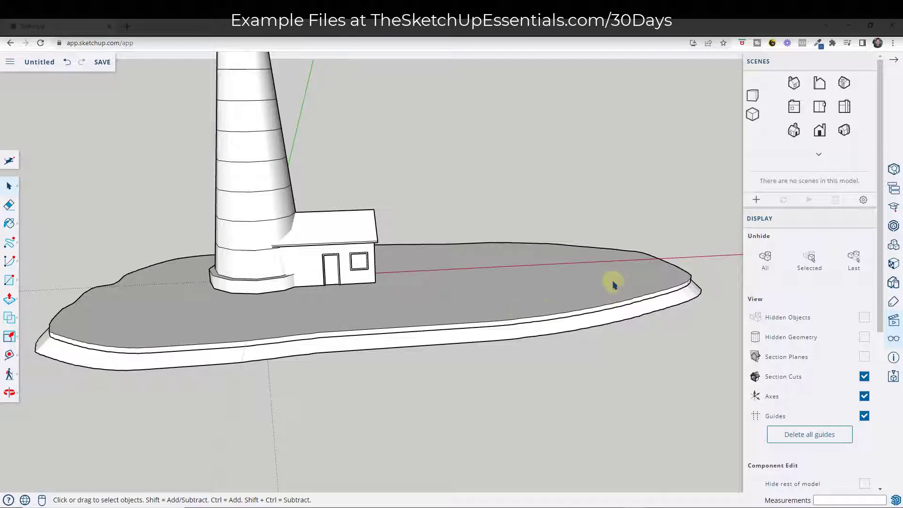
{"action": "scroll", "coordinate": [470, 301], "scroll_direction": "down", "scroll_amount": 3}
- Open the Materials library and expand the Colors category
{"action": "scroll", "coordinate": [430, 322], "scroll_direction": "down", "scroll_amount": 2}
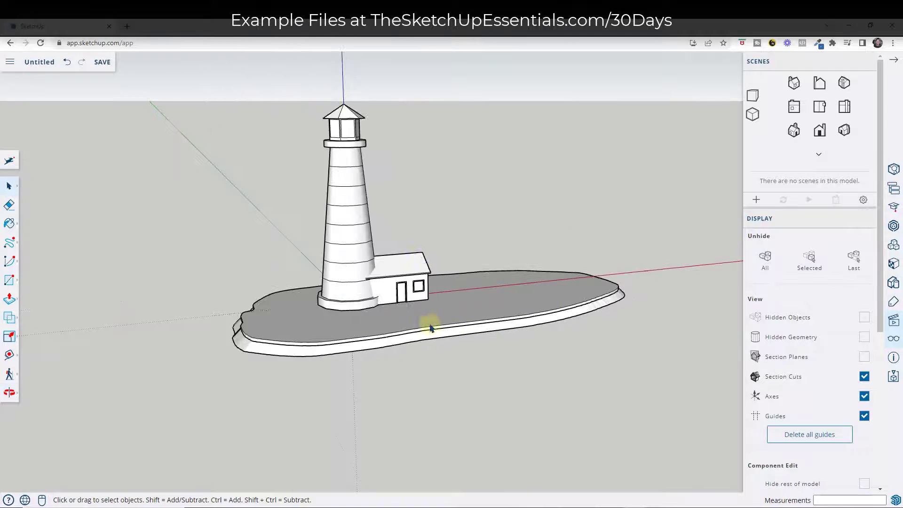
{"action": "middle_click_drag", "start_coordinate": [429, 323], "coordinate": [426, 164]}
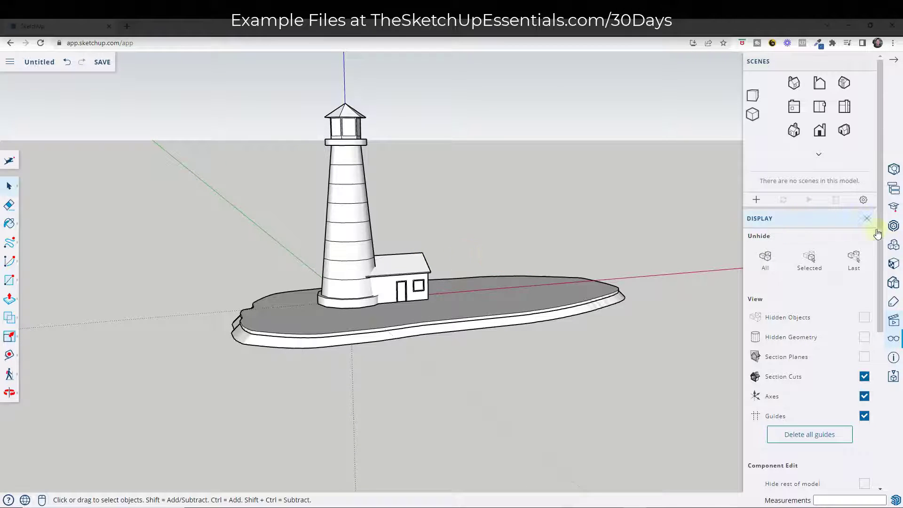
{"action": "left_click", "coordinate": [891, 251]}
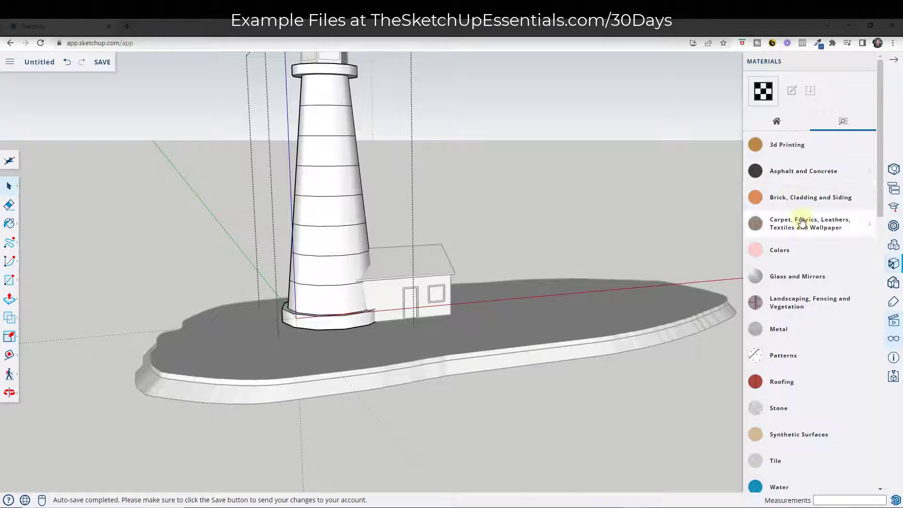
{"action": "left_click", "coordinate": [786, 247]}
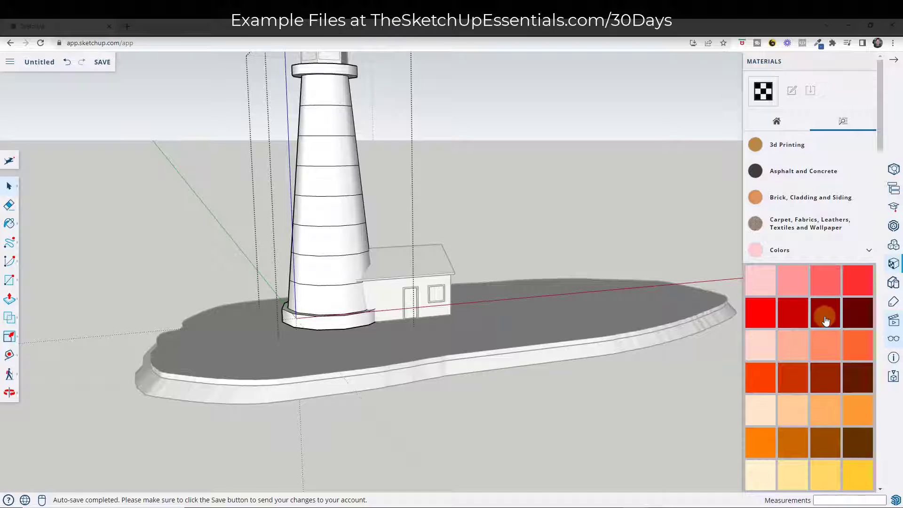
- Paint four alternating tower bands dark red with Color A08
{"action": "left_click", "coordinate": [844, 320]}
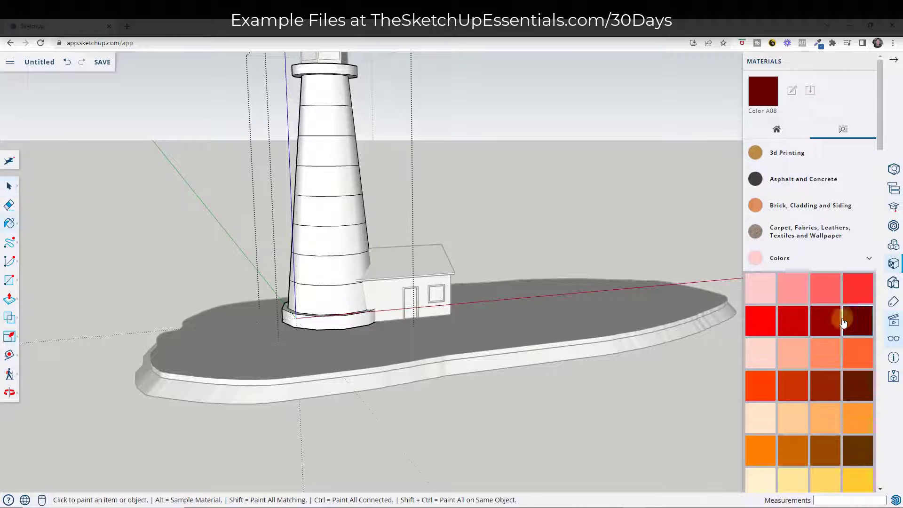
{"action": "left_click", "coordinate": [334, 293]}
{"action": "left_click", "coordinate": [339, 229]}
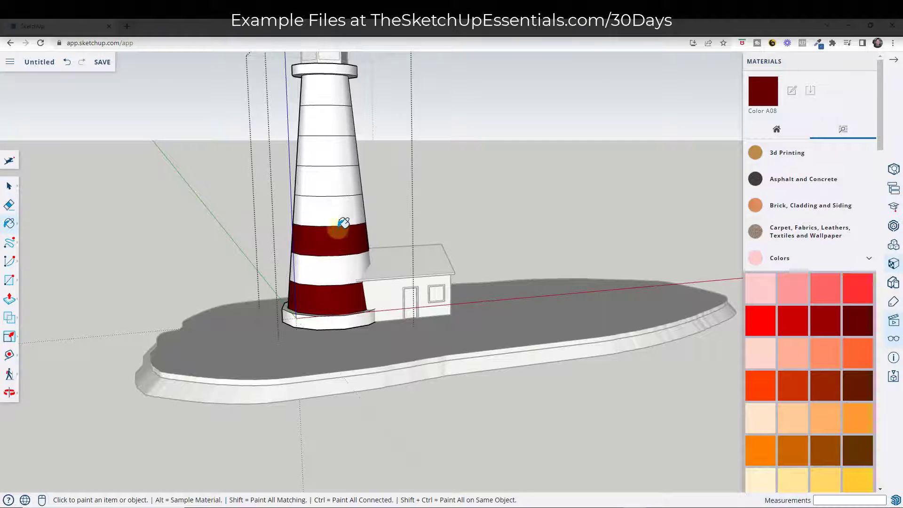
{"action": "left_click", "coordinate": [333, 180]}
{"action": "left_click", "coordinate": [335, 120]}
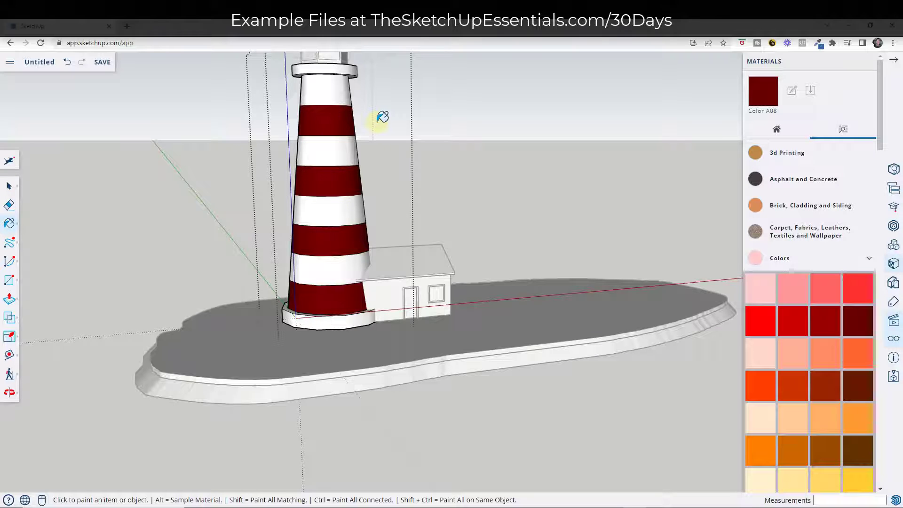
{"action": "key", "text": "space"}
{"action": "middle_click_drag", "start_coordinate": [412, 230], "coordinate": [422, 231]}
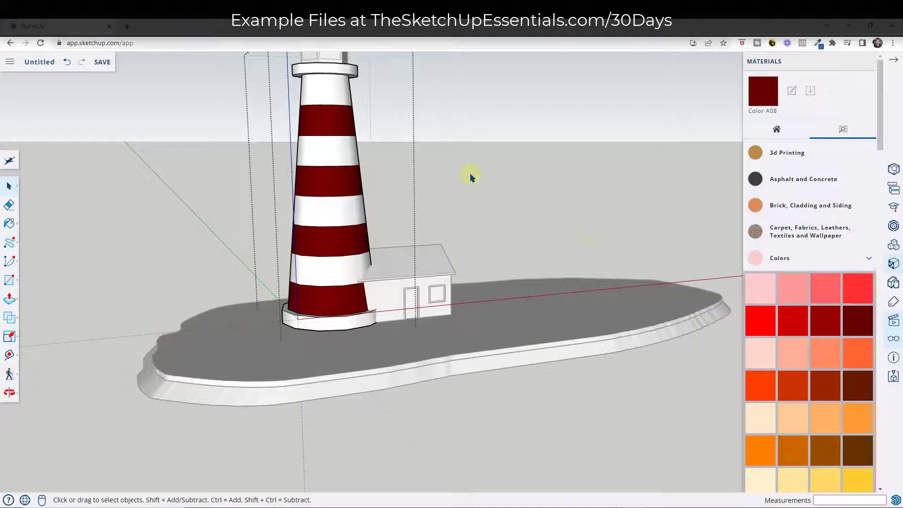
- Paint the ring below the lantern brown with Color C08
{"action": "left_click", "coordinate": [858, 447]}
{"action": "left_click", "coordinate": [324, 70]}
{"action": "scroll", "coordinate": [325, 75], "scroll_direction": "up", "scroll_amount": 4}
{"action": "mouse_move", "coordinate": [324, 189]}
{"action": "middle_mouse_down"}
{"action": "mouse_move", "coordinate": [319, 126]}
{"action": "mouse_move", "coordinate": [474, 356]}
{"action": "middle_mouse_up"}
{"action": "scroll", "coordinate": [474, 356], "scroll_direction": "down", "scroll_amount": 4}
{"action": "scroll", "coordinate": [474, 356], "scroll_direction": "down", "scroll_amount": 2}
{"action": "key", "text": "space"}
- Leave the tower group and open the lighthouse group for editing
{"action": "left_click", "coordinate": [524, 292]}
{"action": "scroll", "coordinate": [474, 407], "scroll_direction": "up", "scroll_amount": 3}
{"action": "middle_click_drag", "start_coordinate": [470, 412], "coordinate": [452, 340]}
{"action": "left_click", "coordinate": [371, 392]}
{"action": "double_click", "coordinate": [374, 396]}
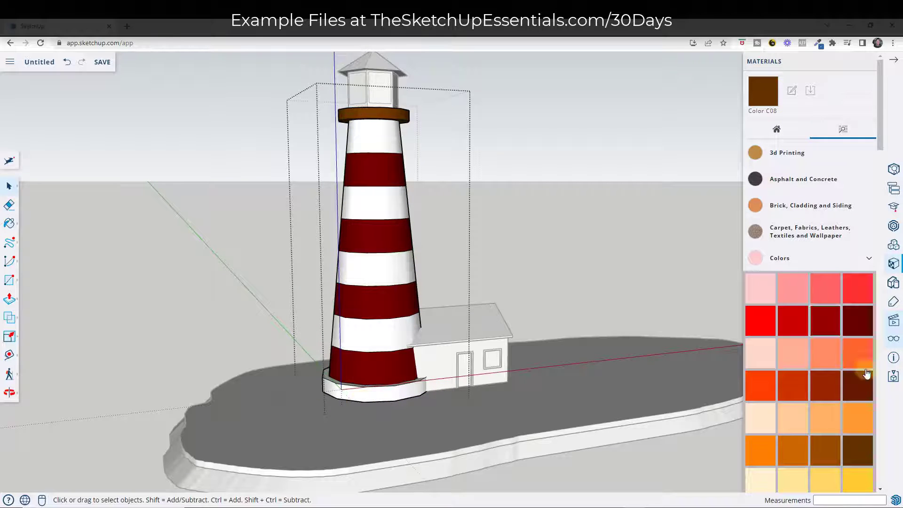
- Paint the lighthouse base ring reddish-brown with Color B08
{"action": "left_click", "coordinate": [861, 387]}
{"action": "left_click", "coordinate": [377, 388]}
{"action": "scroll", "coordinate": [369, 385], "scroll_direction": "up", "scroll_amount": 5}
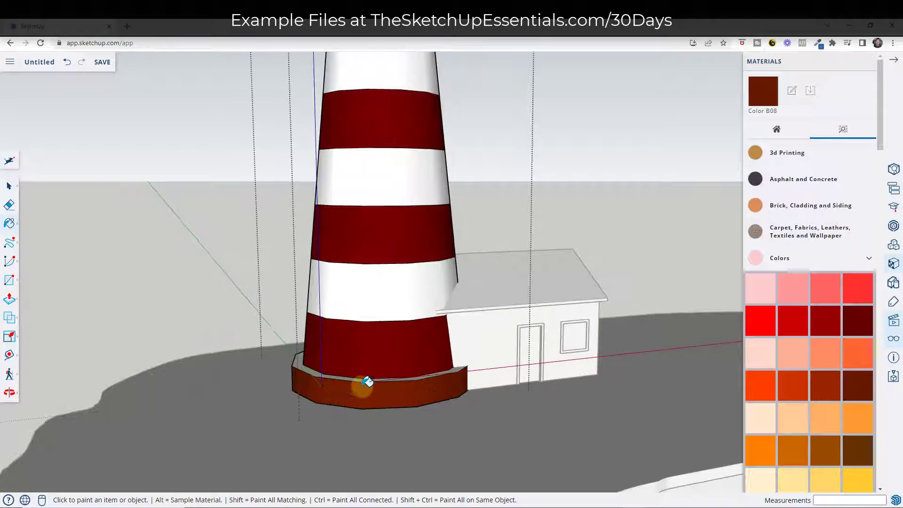
{"action": "scroll", "coordinate": [288, 369], "scroll_direction": "down", "scroll_amount": 6}
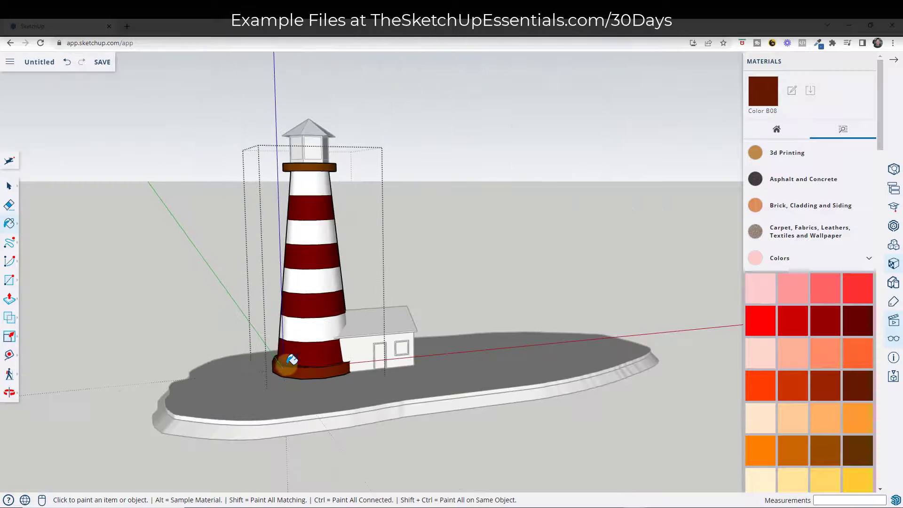
{"action": "middle_click_drag", "start_coordinate": [366, 324], "coordinate": [338, 282]}
{"action": "key", "text": "space"}
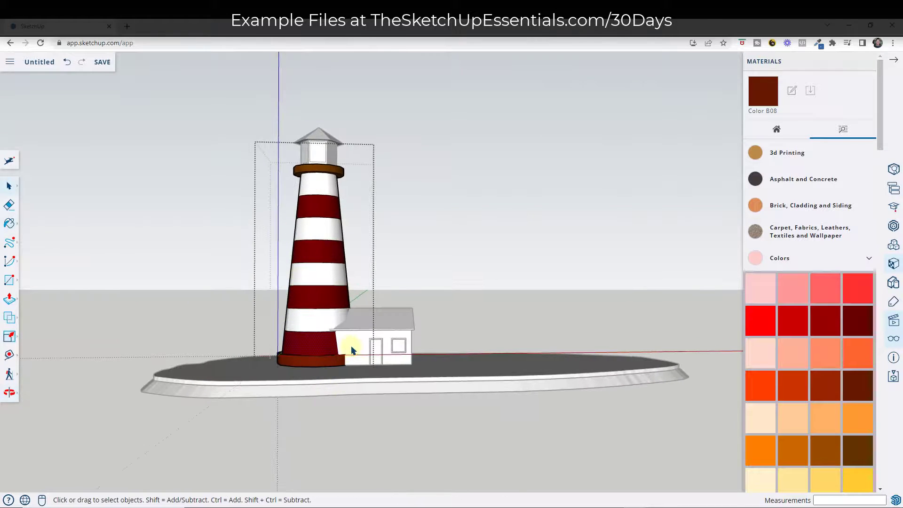
- Inside the house group, paint the window Color B08 and make it its own group
{"action": "double_click", "coordinate": [372, 351]}
{"action": "scroll", "coordinate": [383, 354], "scroll_direction": "up", "scroll_amount": 5}
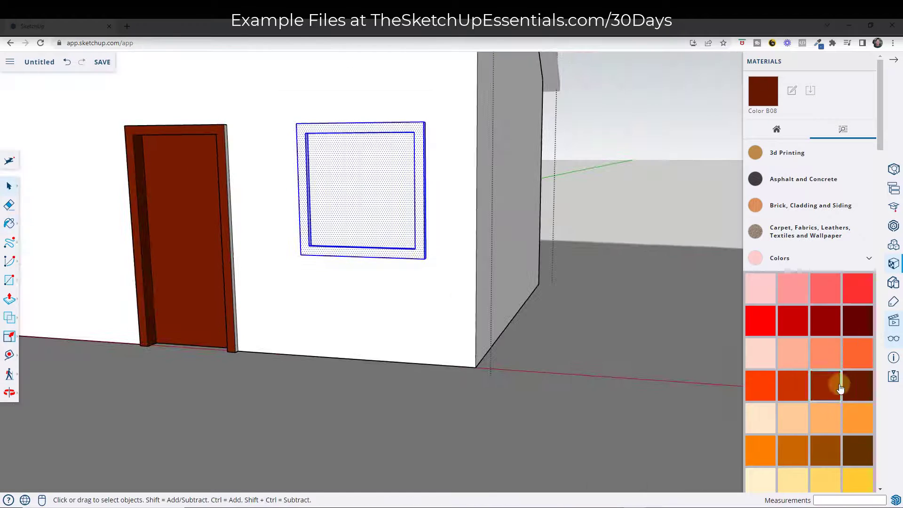
{"action": "left_click", "coordinate": [852, 386]}
{"action": "left_click", "coordinate": [418, 182]}
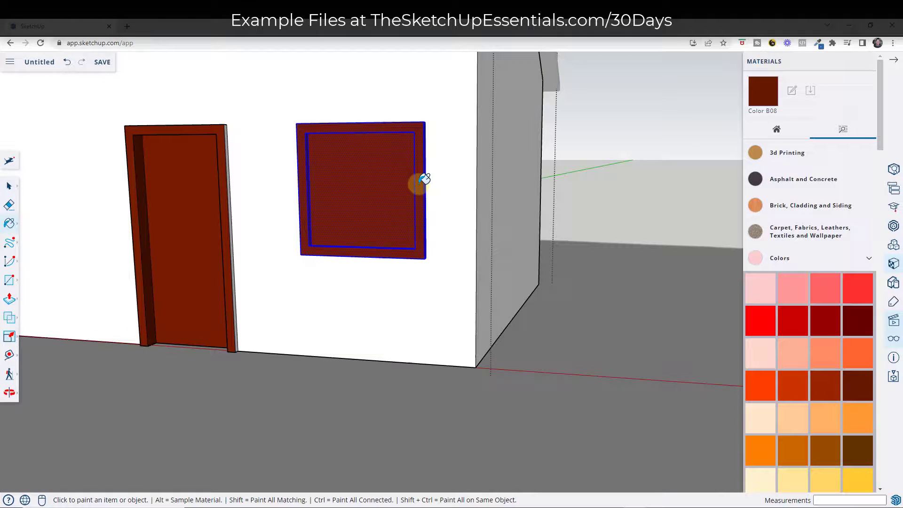
{"action": "right_click", "coordinate": [369, 170]}
{"action": "left_click", "coordinate": [412, 315]}
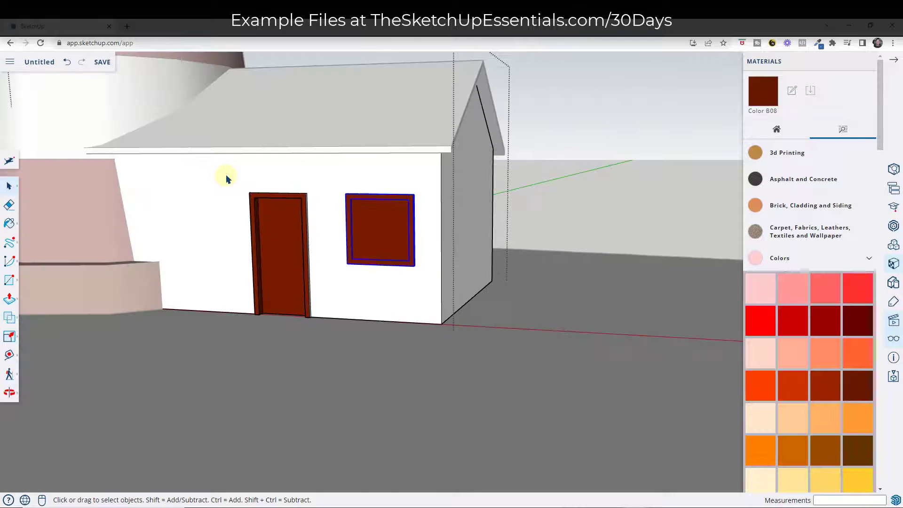
- Make the house door its own group
{"action": "left_click", "coordinate": [297, 248]}
{"action": "right_click", "coordinate": [298, 247]}
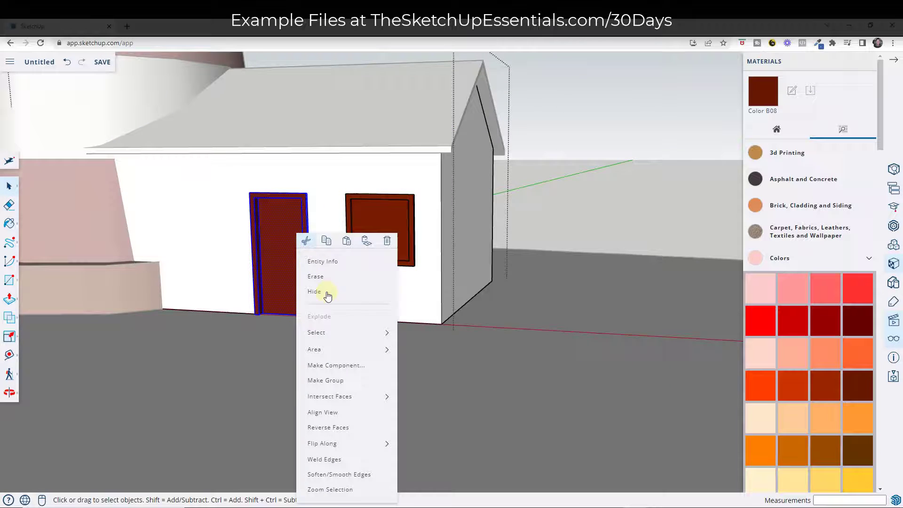
{"action": "left_click", "coordinate": [349, 381]}
{"action": "left_click", "coordinate": [852, 385]}
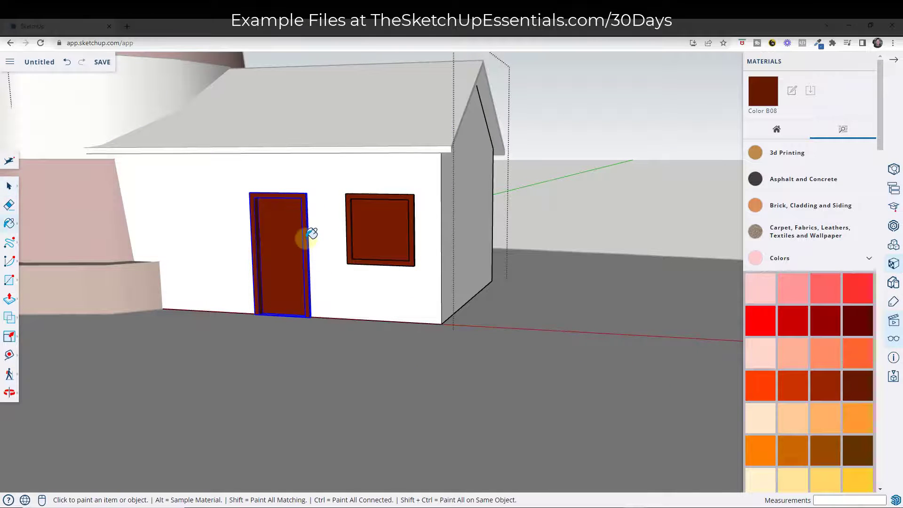
{"action": "key", "text": "space"}
{"action": "mouse_move", "coordinate": [379, 343]}
{"action": "middle_mouse_down"}
{"action": "mouse_move", "coordinate": [328, 375]}
{"action": "mouse_move", "coordinate": [355, 331]}
{"action": "middle_mouse_up"}
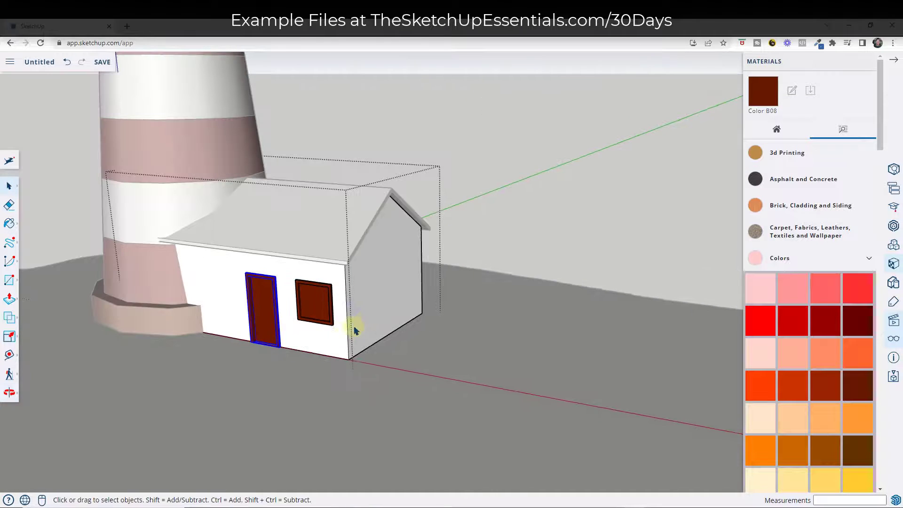
{"action": "double_click", "coordinate": [319, 218]}
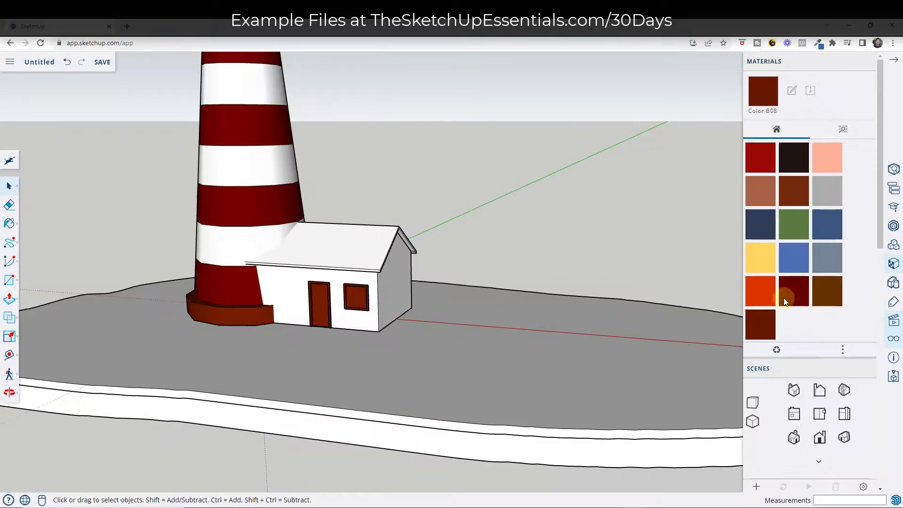
- Paint the house roof dark red with Color A08
{"action": "left_click", "coordinate": [794, 291]}
{"action": "left_click", "coordinate": [354, 243]}
{"action": "scroll", "coordinate": [507, 270], "scroll_direction": "down", "scroll_amount": 6}
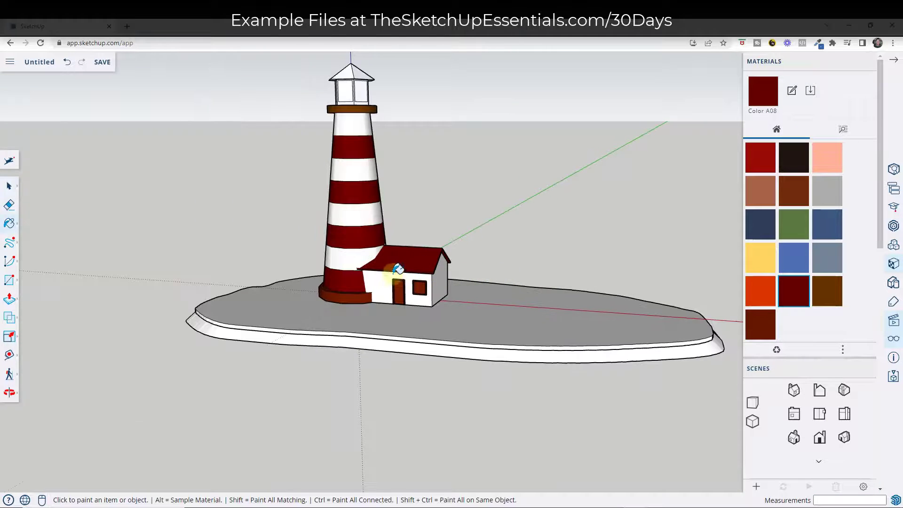
{"action": "scroll", "coordinate": [359, 169], "scroll_direction": "up", "scroll_amount": 8}
{"action": "scroll", "coordinate": [367, 188], "scroll_direction": "up", "scroll_amount": 3}
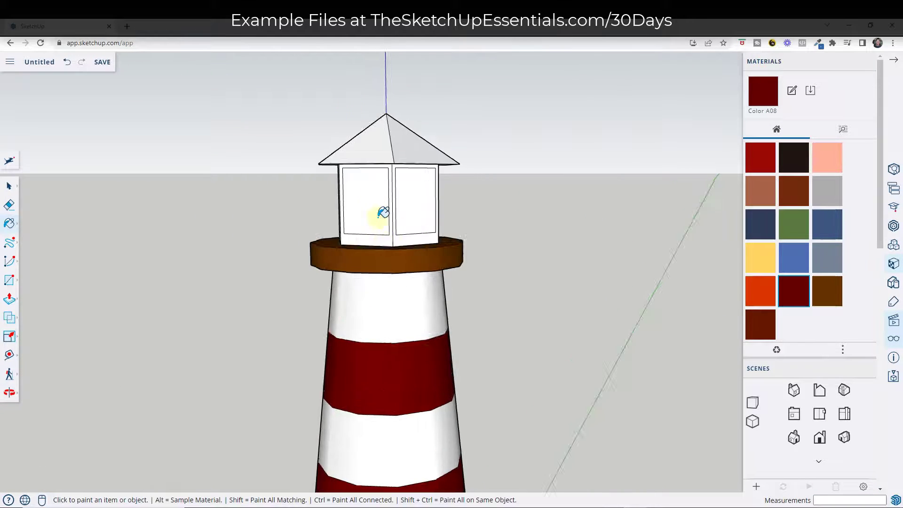
- Open the lantern group and select its frame faces and edges
{"action": "key", "text": "space"}
{"action": "double_click", "coordinate": [393, 238]}
{"action": "scroll", "coordinate": [447, 221], "scroll_direction": "up", "scroll_amount": 4}
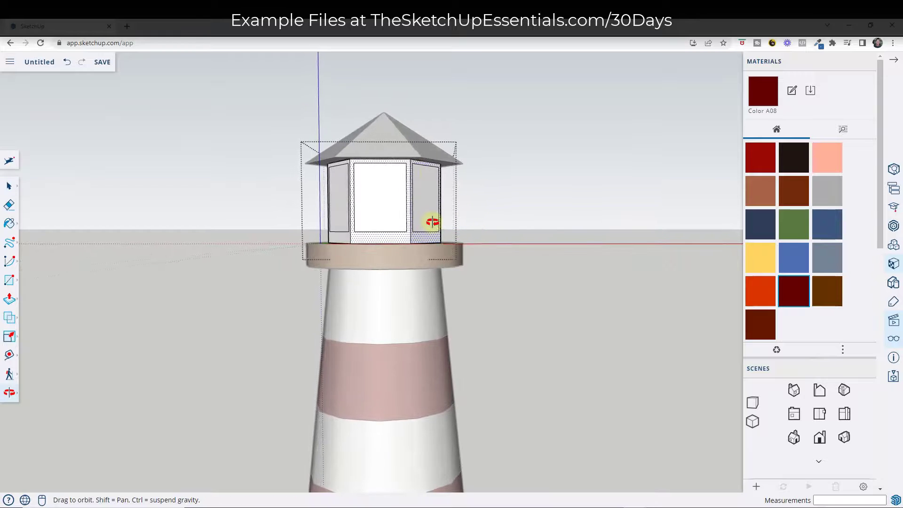
{"action": "scroll", "coordinate": [428, 221], "scroll_direction": "up", "scroll_amount": 4}
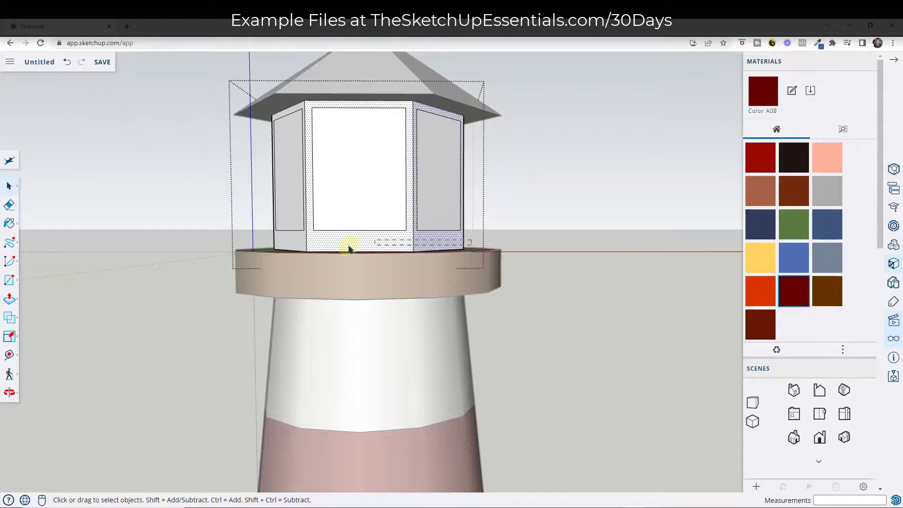
{"action": "left_click_drag", "start_coordinate": [228, 245], "coordinate": [246, 246]}
{"action": "middle_click_drag", "start_coordinate": [453, 228], "coordinate": [461, 237]}
{"action": "middle_click_drag", "start_coordinate": [585, 227], "coordinate": [825, 228]}
{"action": "middle_click_drag", "start_coordinate": [156, 224], "coordinate": [781, 222]}
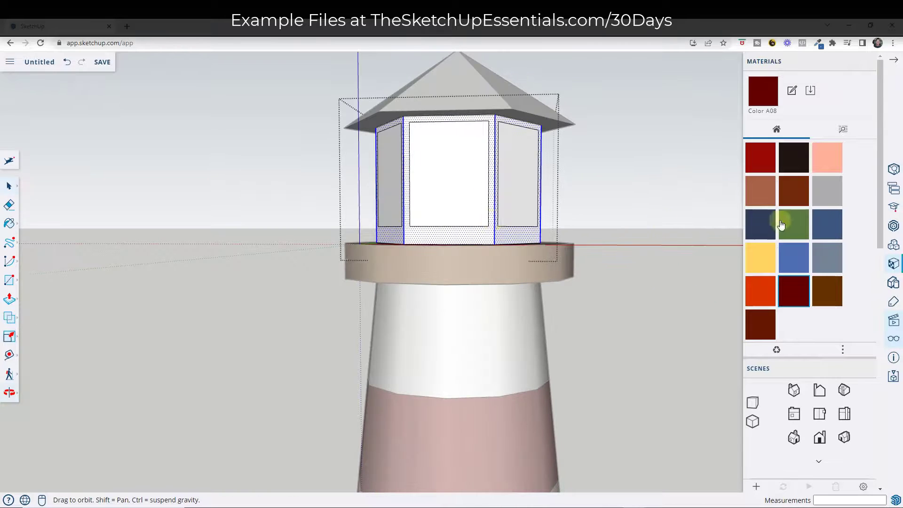
{"action": "middle_click_drag", "start_coordinate": [497, 222], "coordinate": [492, 242]}
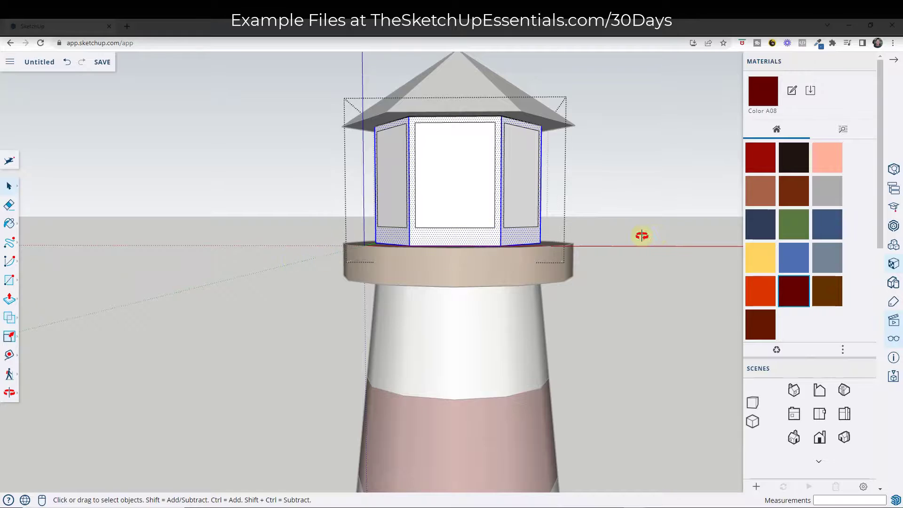
{"action": "mouse_move", "coordinate": [642, 235]}
{"action": "middle_mouse_down"}
{"action": "mouse_move", "coordinate": [534, 238]}
{"action": "mouse_move", "coordinate": [403, 210]}
{"action": "mouse_move", "coordinate": [531, 226]}
{"action": "middle_mouse_up"}
- Paint the lantern frame Color A08, then select the three lantern glass panes
{"action": "left_click", "coordinate": [793, 285]}
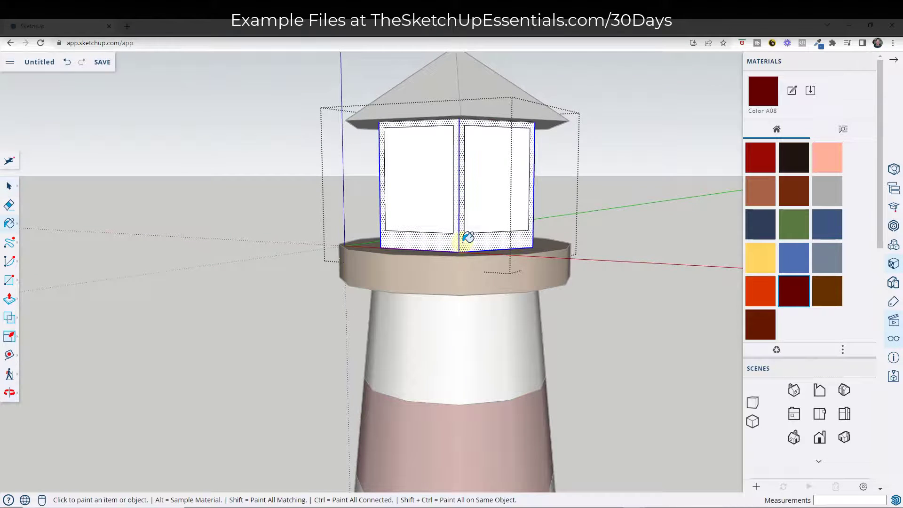
{"action": "left_click", "coordinate": [463, 241]}
{"action": "key", "text": "space"}
{"action": "scroll", "coordinate": [491, 244], "scroll_direction": "down", "scroll_amount": 3}
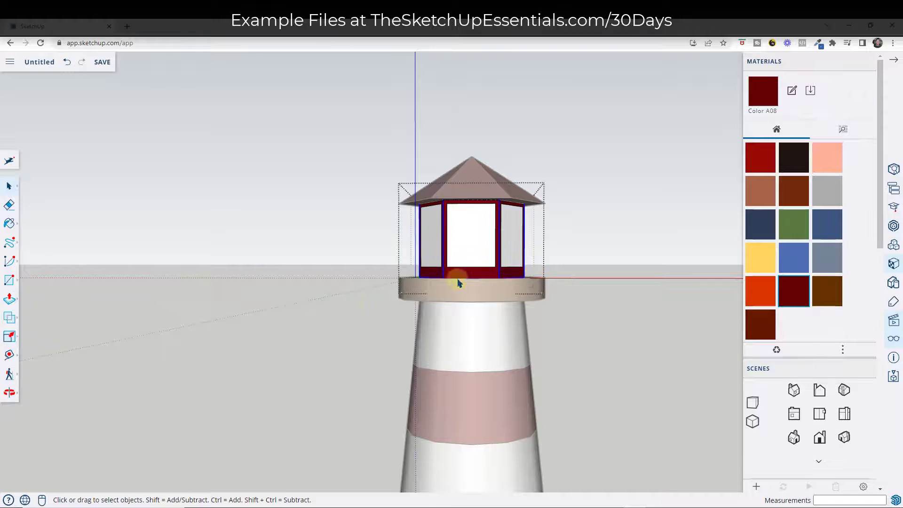
{"action": "scroll", "coordinate": [538, 282], "scroll_direction": "up", "scroll_amount": 3}
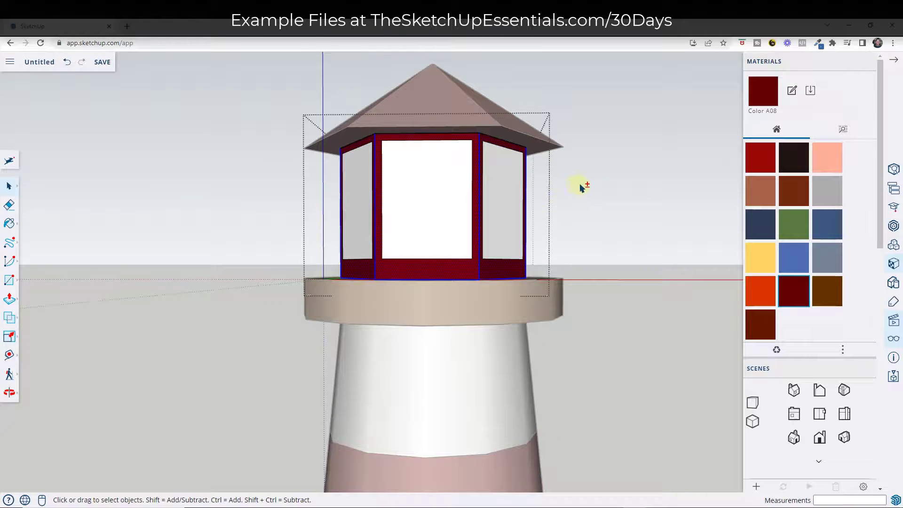
{"action": "left_click_drag", "start_coordinate": [189, 337], "coordinate": [190, 336], "text": "shift"}
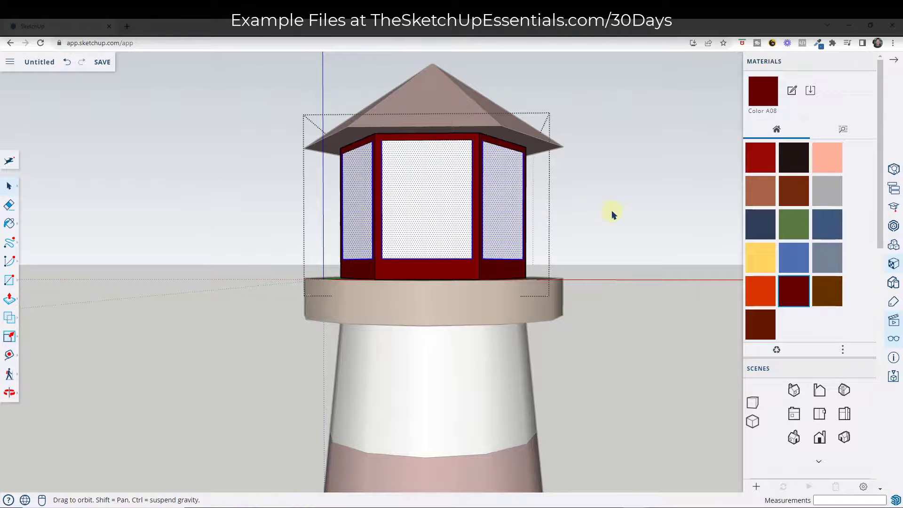
{"action": "middle_click_drag", "start_coordinate": [611, 212], "coordinate": [399, 235]}
- Browse the material categories for the lantern panes' glass
{"action": "left_click", "coordinate": [833, 133]}
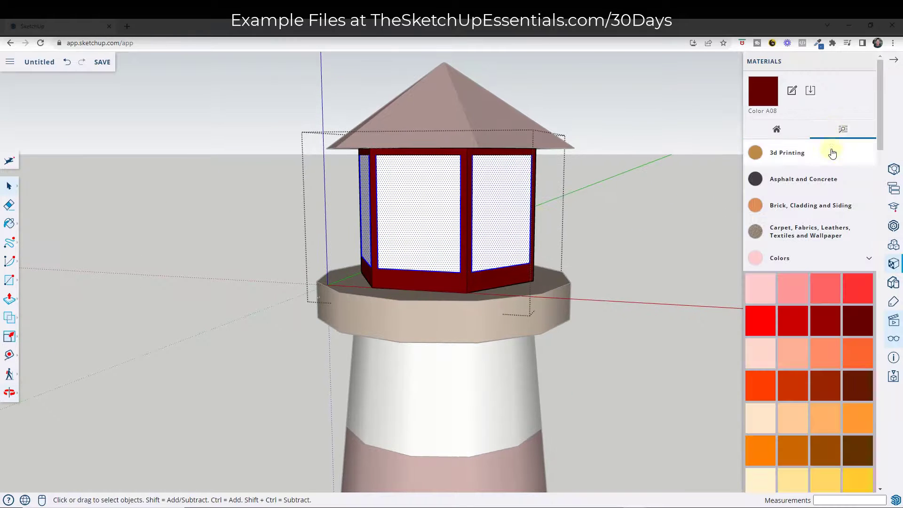
{"action": "scroll", "coordinate": [795, 282], "scroll_direction": "down", "scroll_amount": 4}
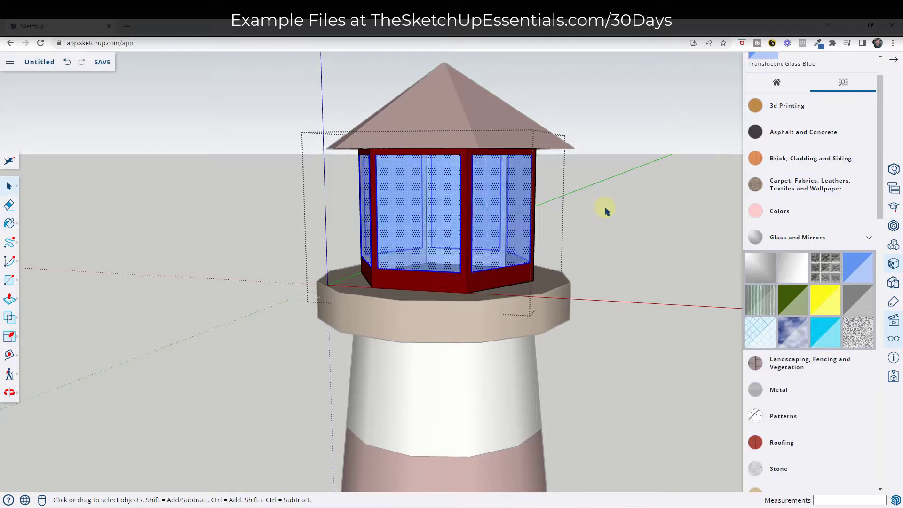
{"action": "scroll", "coordinate": [477, 207], "scroll_direction": "down", "scroll_amount": 10}
{"action": "middle_click_drag", "start_coordinate": [477, 207], "coordinate": [588, 221]}
- Paint the island's top surface with a green Colors swatch
{"action": "left_click", "coordinate": [477, 298]}
{"action": "scroll", "coordinate": [800, 231], "scroll_direction": "up", "scroll_amount": 1}
{"action": "left_click", "coordinate": [800, 257]}
{"action": "scroll", "coordinate": [802, 345], "scroll_direction": "down", "scroll_amount": 5}
{"action": "left_click", "coordinate": [824, 376]}
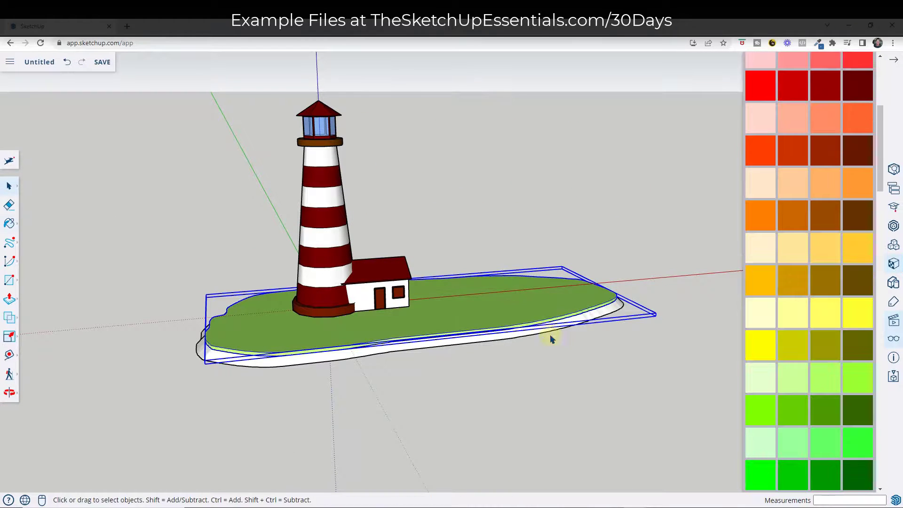
- Make the island's white side face and its edges into a group
{"action": "left_click", "coordinate": [540, 333]}
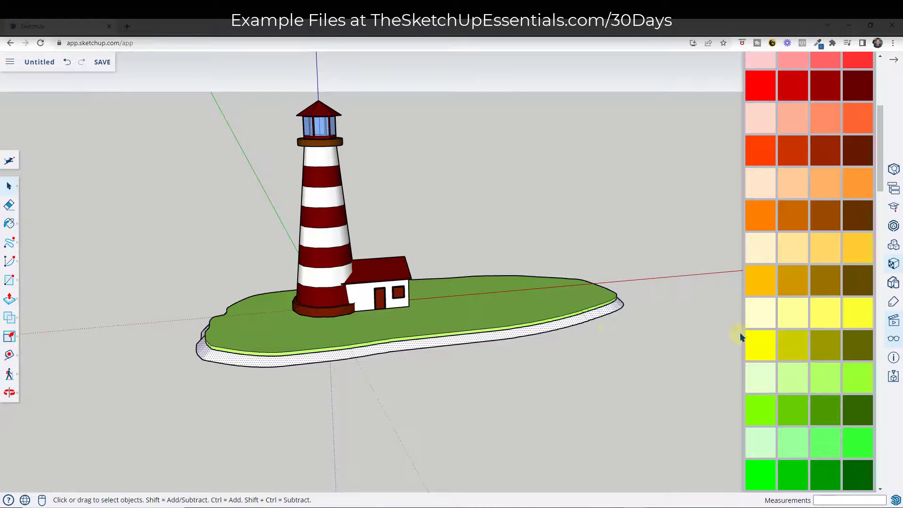
{"action": "double_click", "coordinate": [547, 332]}
{"action": "right_click", "coordinate": [548, 332]}
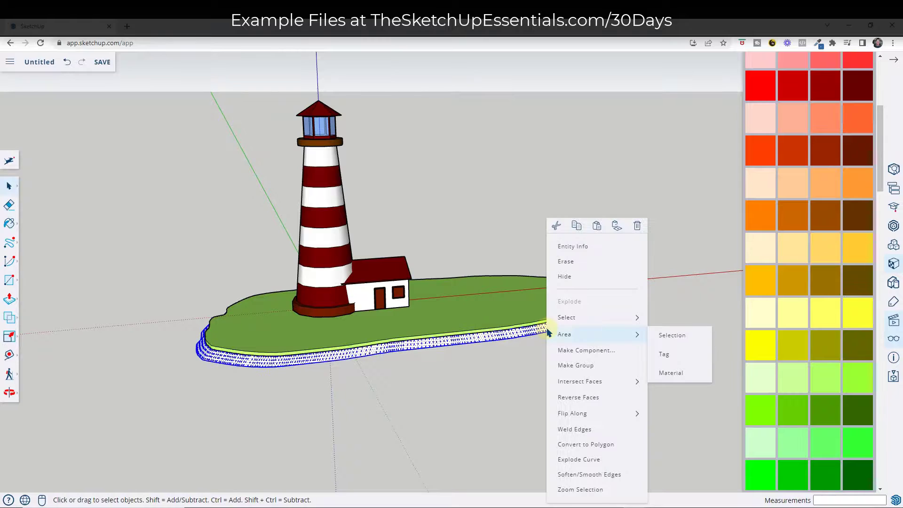
{"action": "left_click", "coordinate": [584, 369]}
- Paint the island's side band with a chosen colour and clear the selection
{"action": "scroll", "coordinate": [805, 341], "scroll_direction": "down", "scroll_amount": 1}
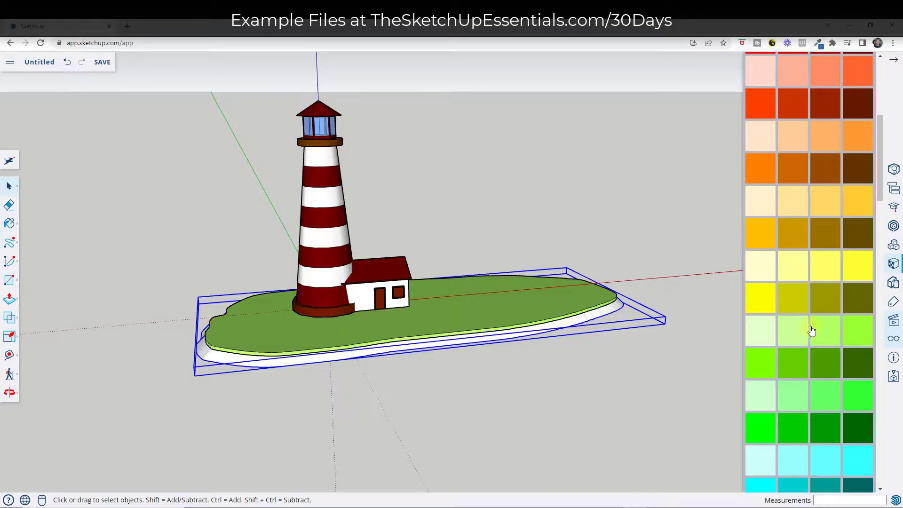
{"action": "scroll", "coordinate": [821, 323], "scroll_direction": "up", "scroll_amount": 5}
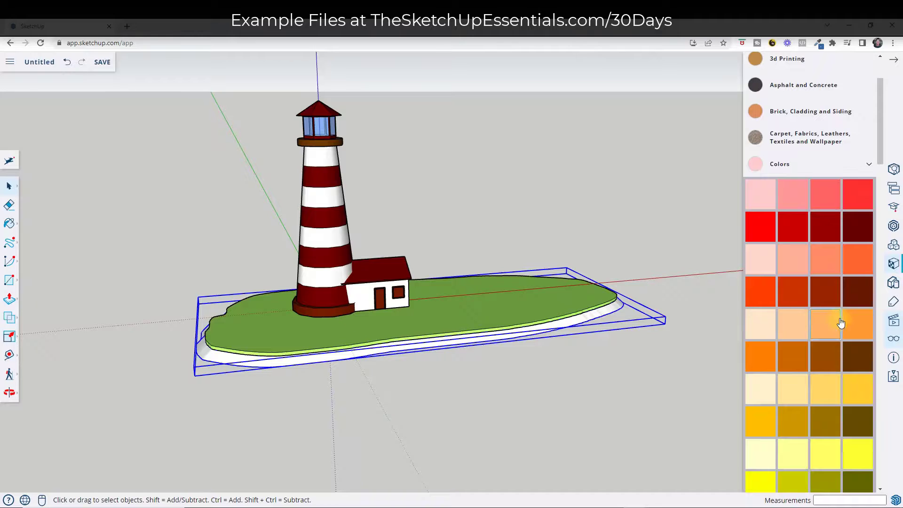
{"action": "scroll", "coordinate": [849, 356], "scroll_direction": "down", "scroll_amount": 3}
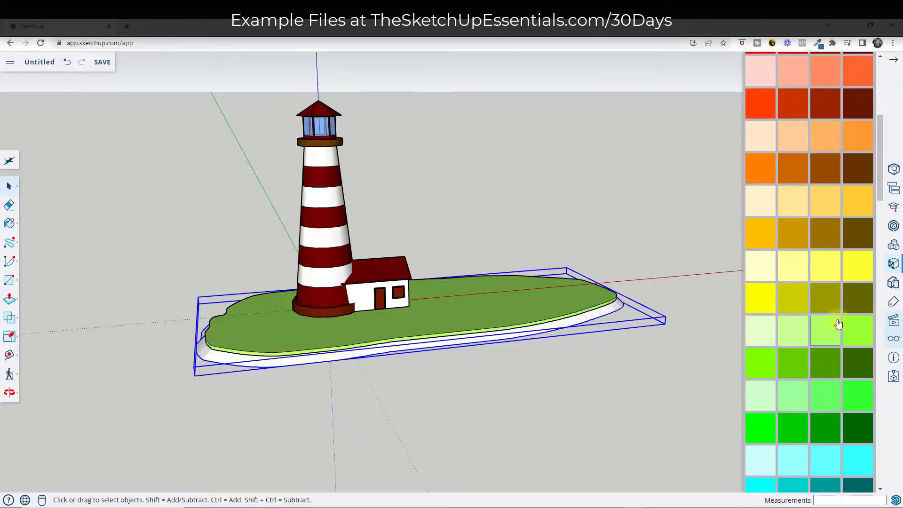
{"action": "left_click", "coordinate": [854, 250]}
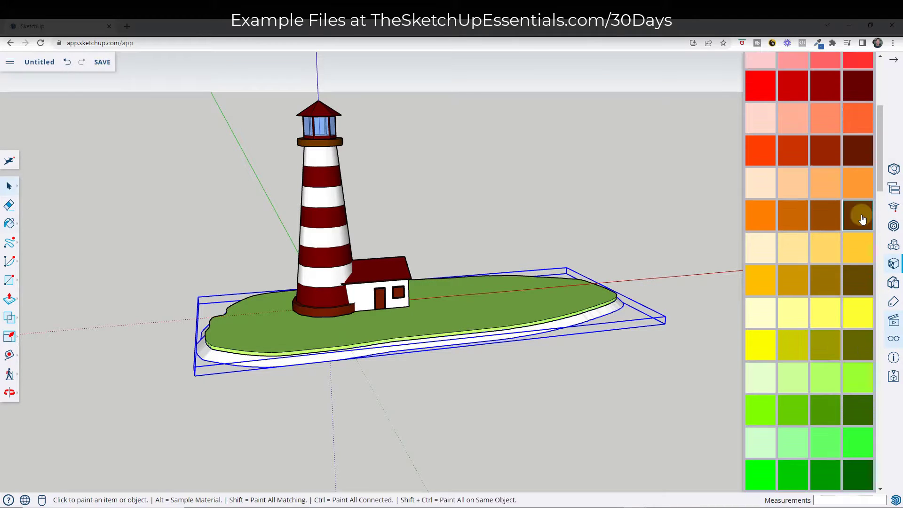
{"action": "left_click", "coordinate": [548, 323]}
{"action": "key", "text": "space"}
{"action": "left_click", "coordinate": [647, 221]}
{"action": "scroll", "coordinate": [397, 383], "scroll_direction": "down", "scroll_amount": 3}
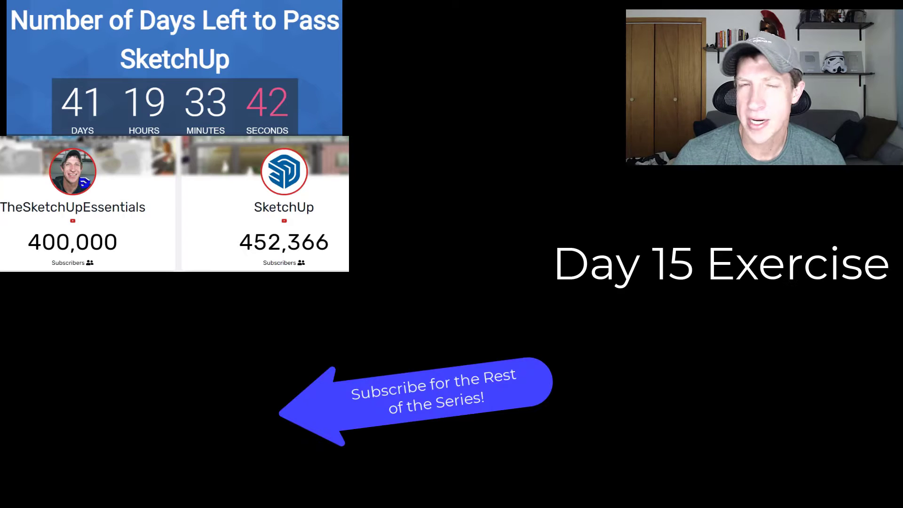